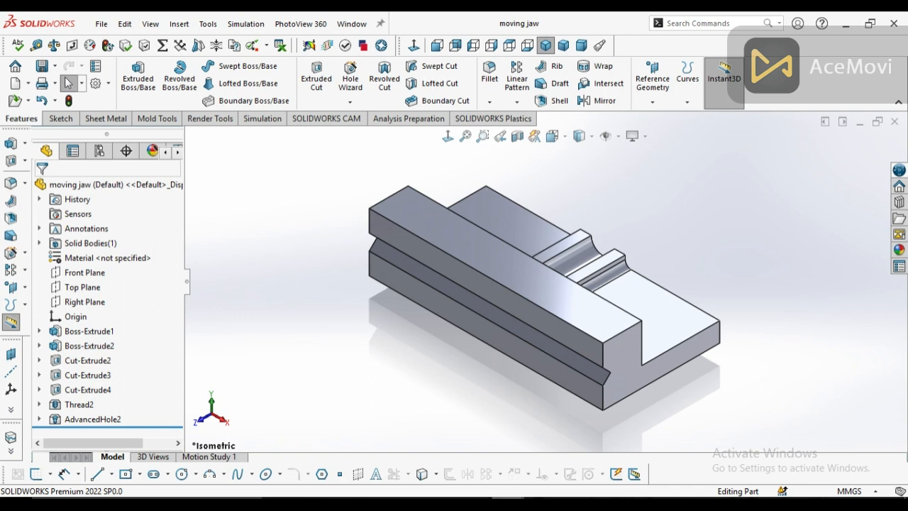
Step: Examine the moving jaw and neighbouring parts in the vice assembly, and return to the moving jaw part
click(470, 444)
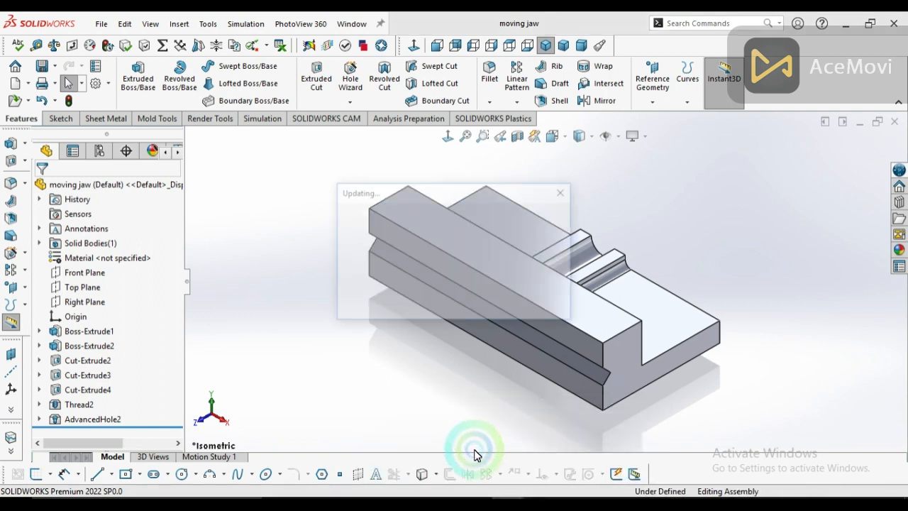
click(478, 353)
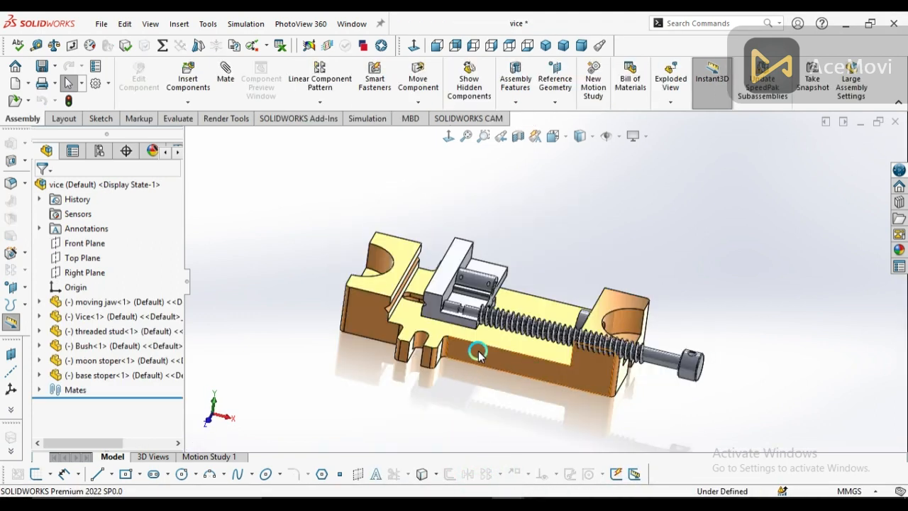
click(402, 338)
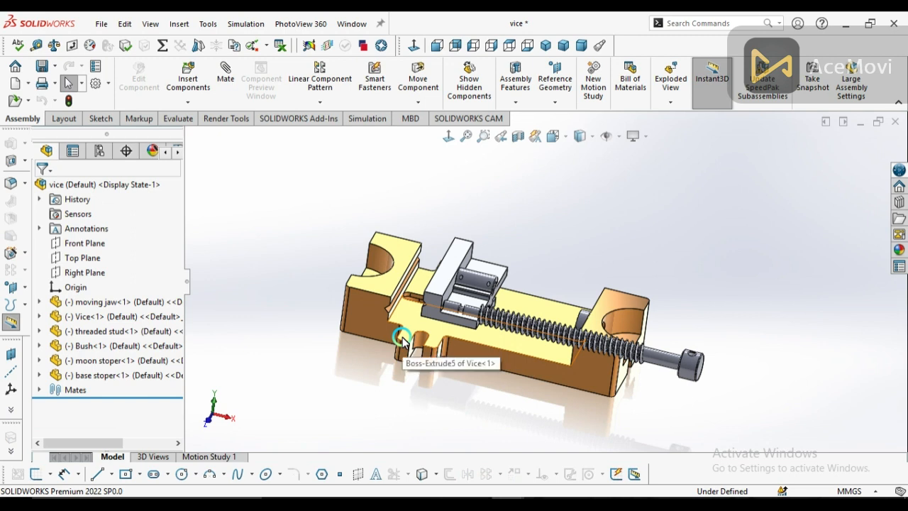
click(473, 284)
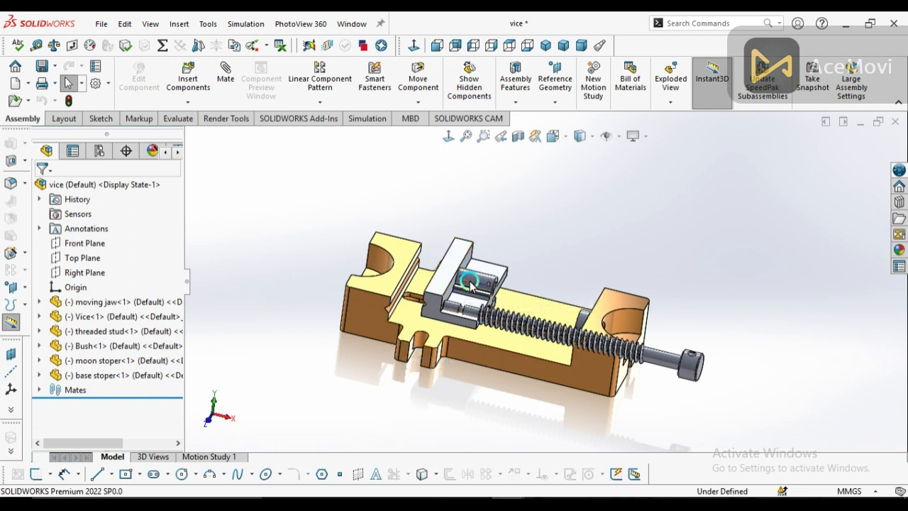
click(466, 288)
click(544, 449)
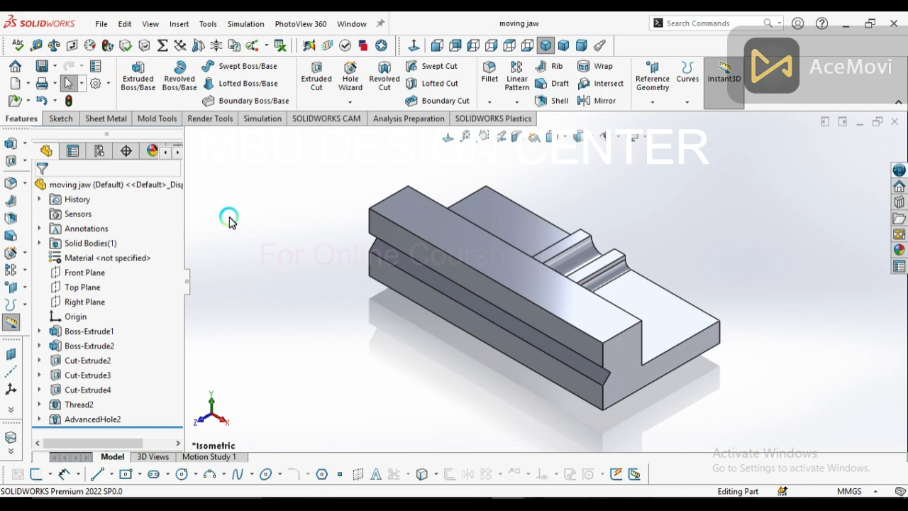
click(102, 24)
click(122, 46)
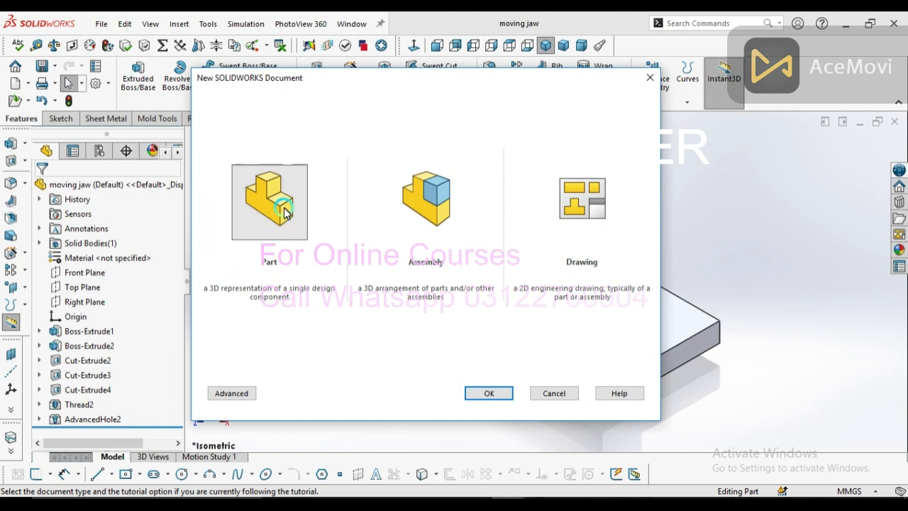
click(496, 394)
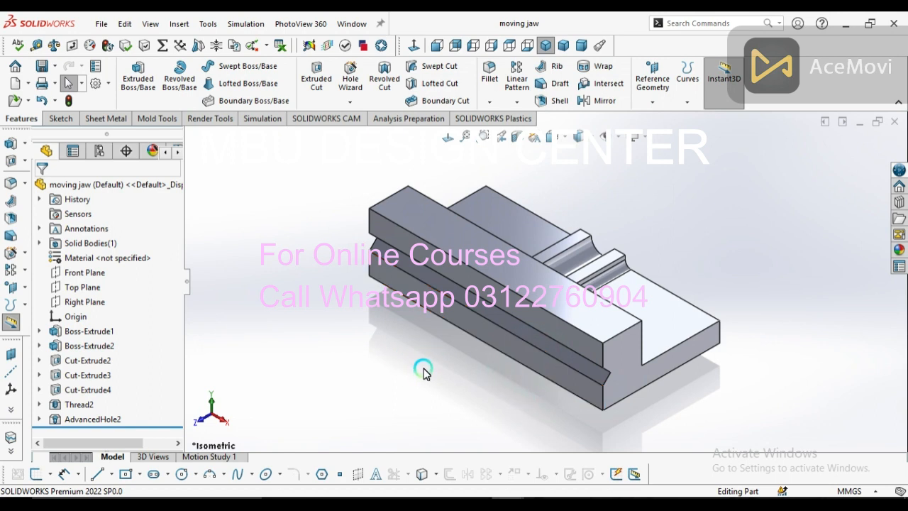
Step: Open Sketch1 of Boss-Extrude1 for editing
click(39, 331)
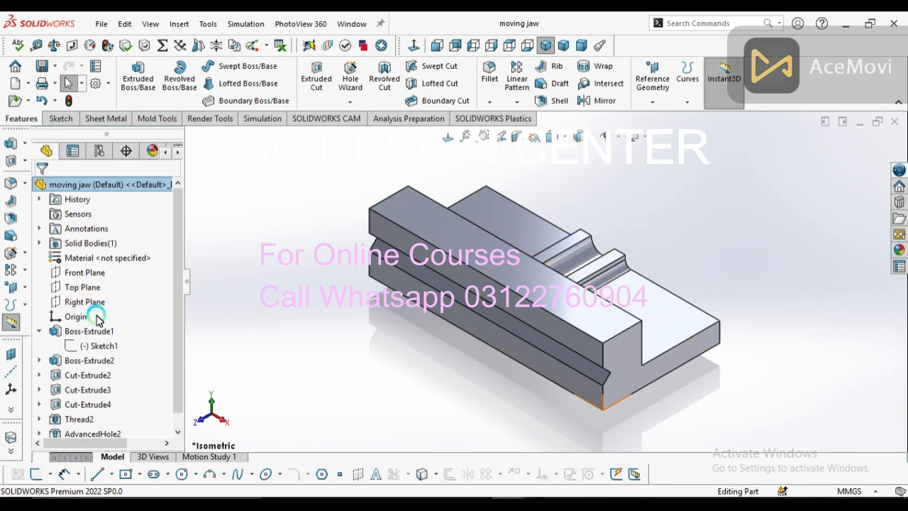
click(106, 345)
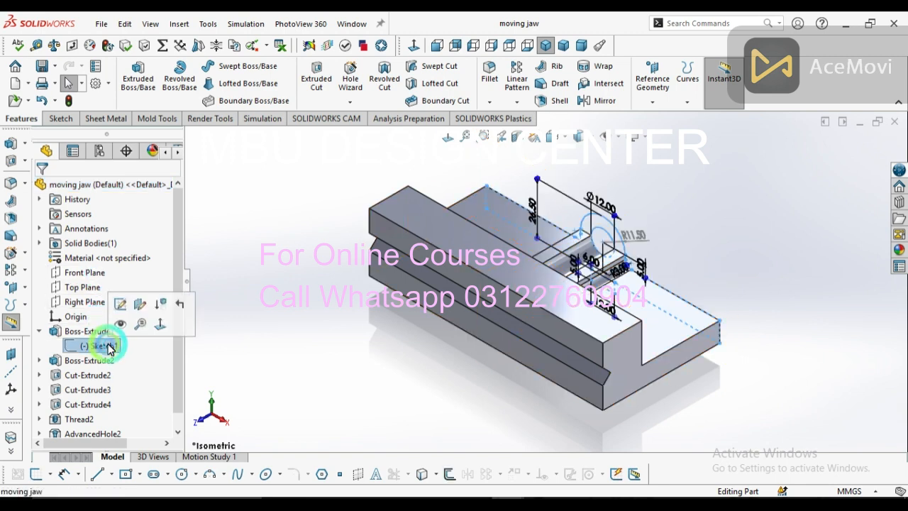
click(127, 307)
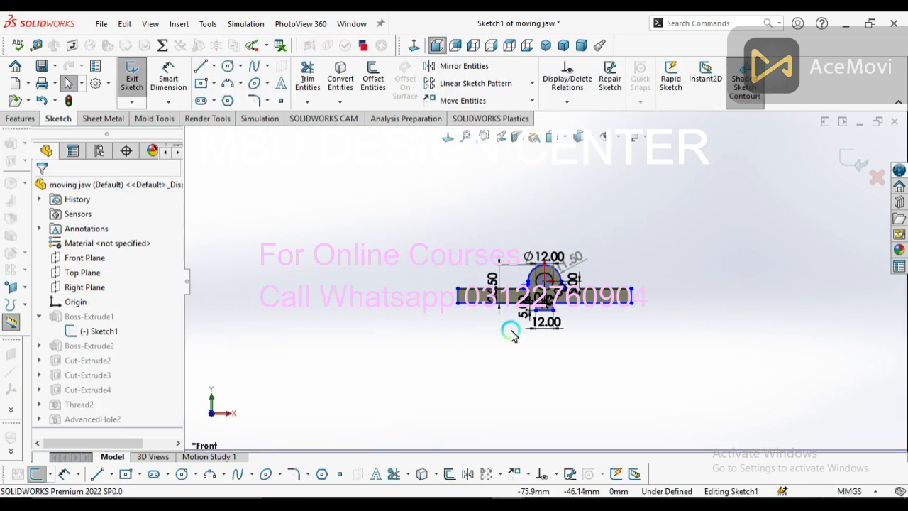
scroll(562, 295, down, 5)
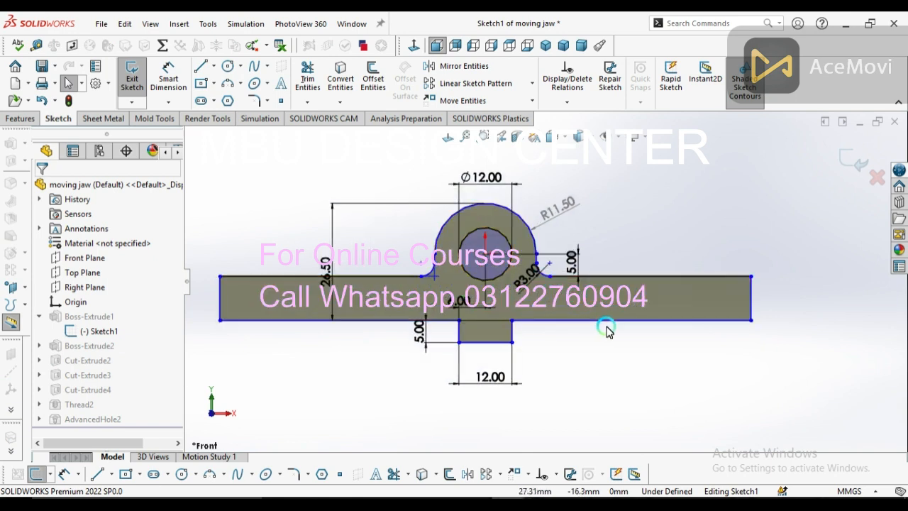
scroll(544, 277, up, 1)
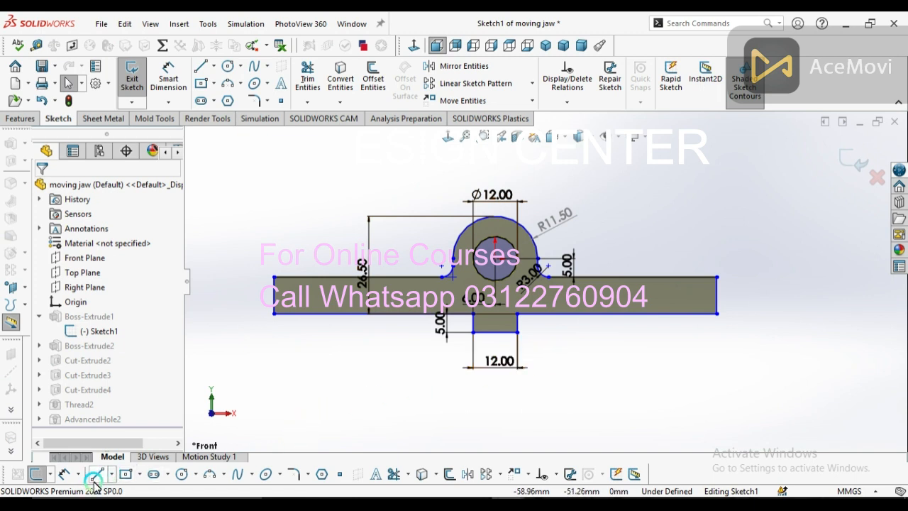
Step: Add a 10 mm height dimension to the short vertical end edge of the jaw's flat bar profile
click(64, 474)
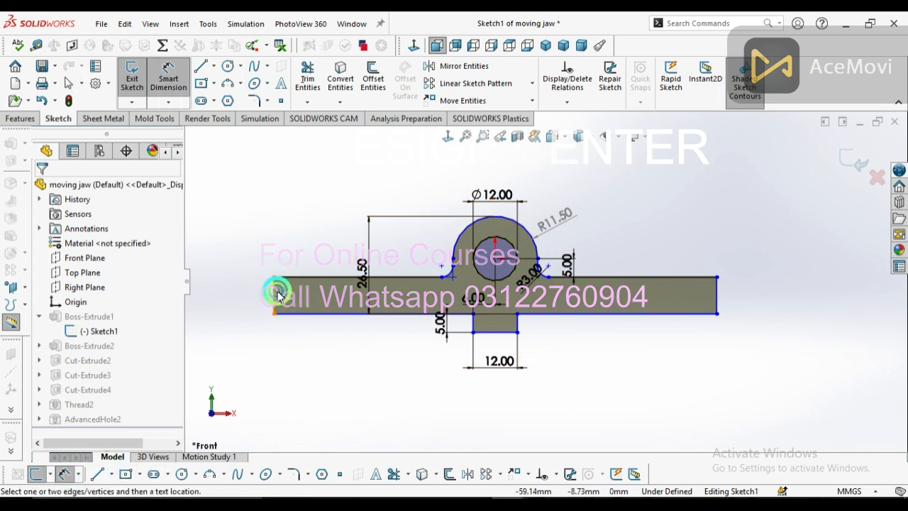
click(274, 292)
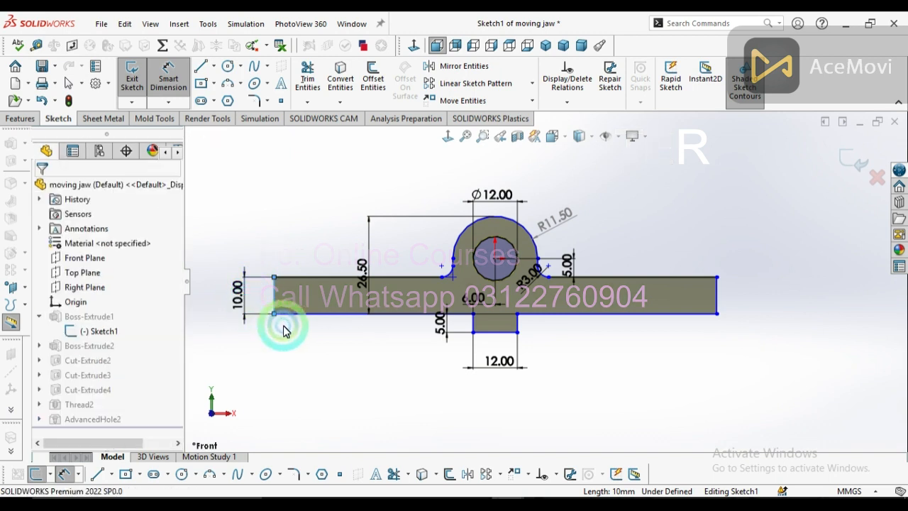
click(294, 323)
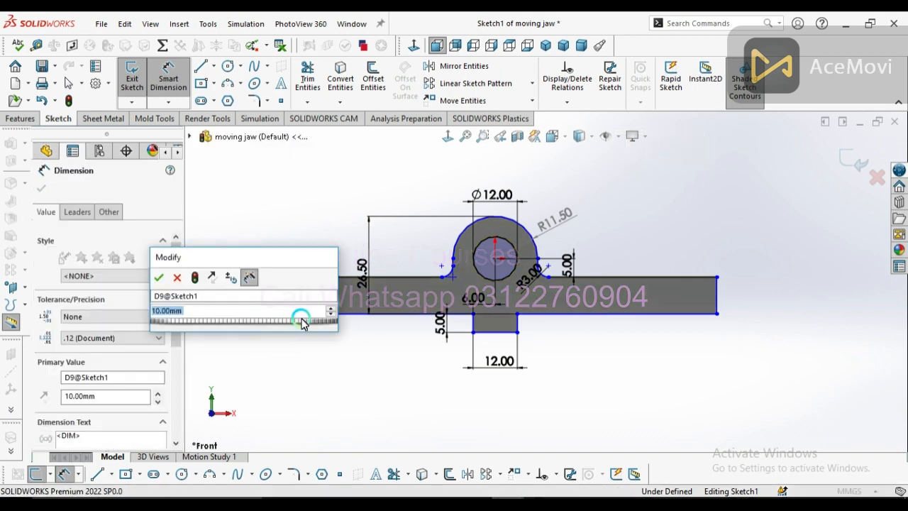
click(158, 276)
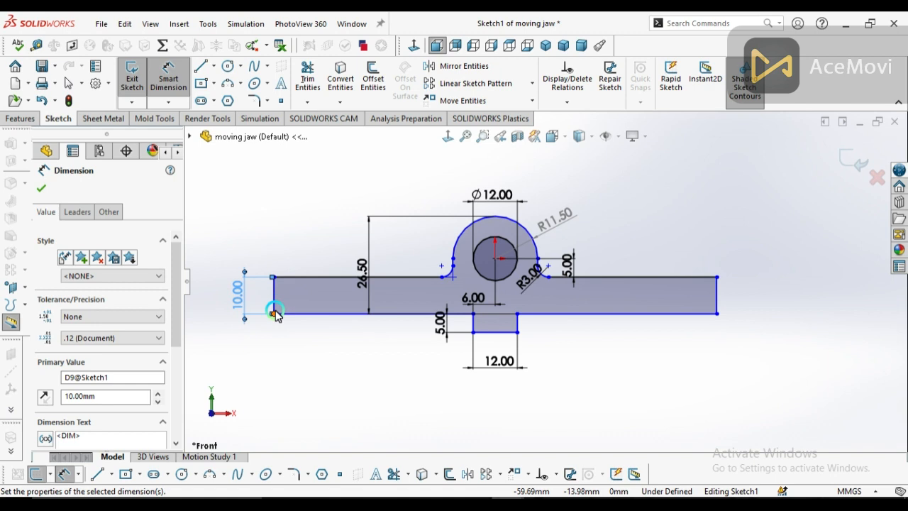
Step: Add a 120 mm overall width dimension between the two lower end corners of the bar profile
click(274, 313)
click(273, 314)
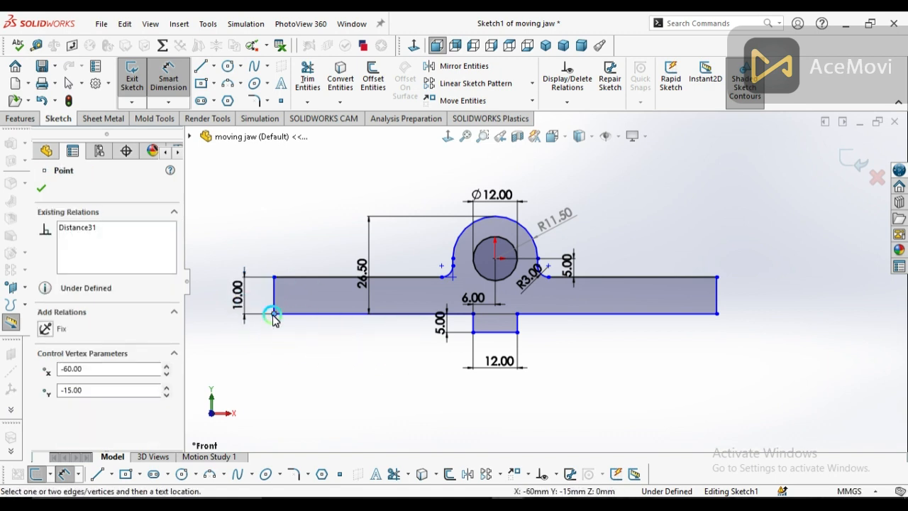
click(510, 385)
click(199, 440)
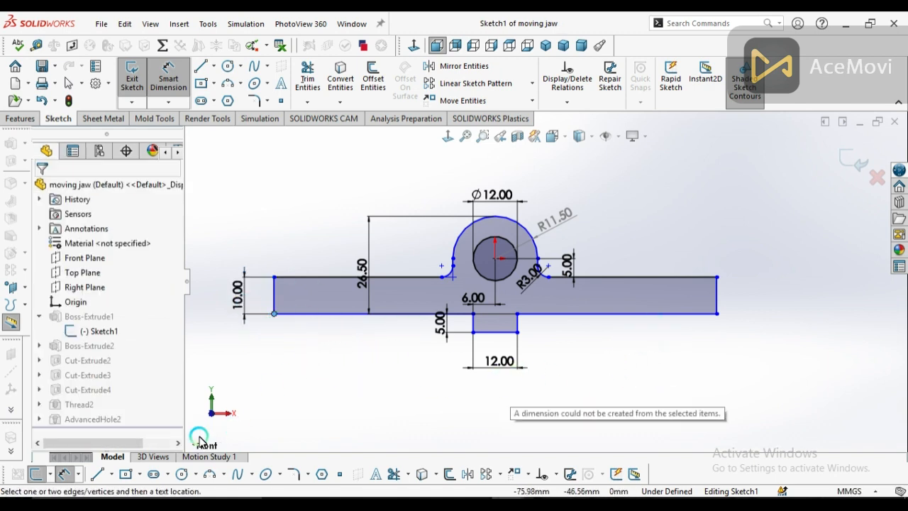
click(305, 404)
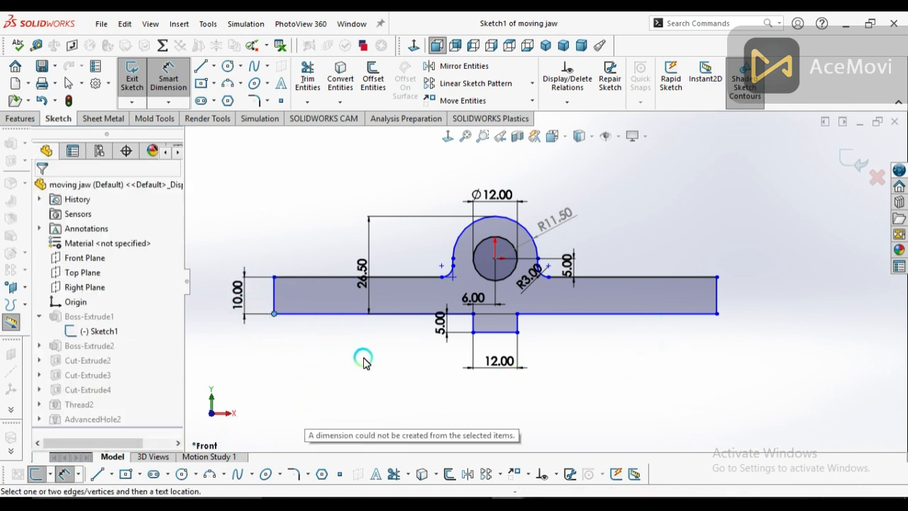
click(716, 313)
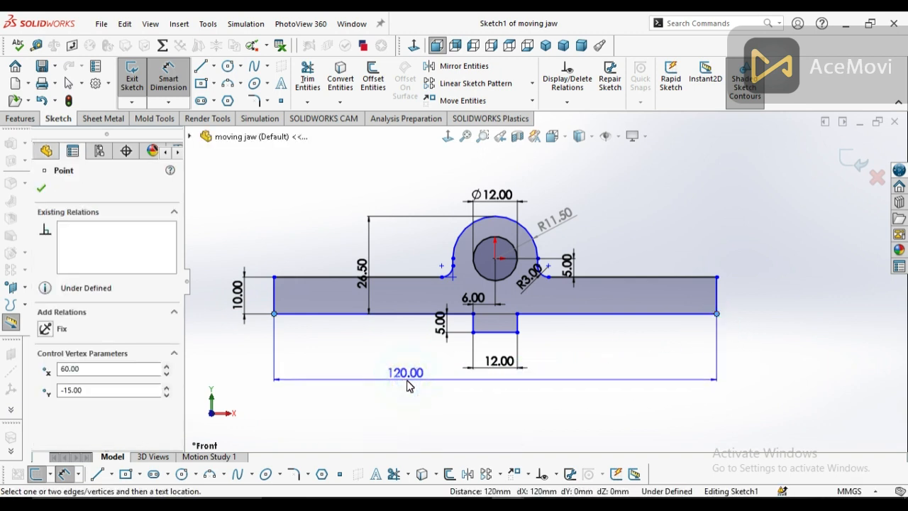
click(346, 363)
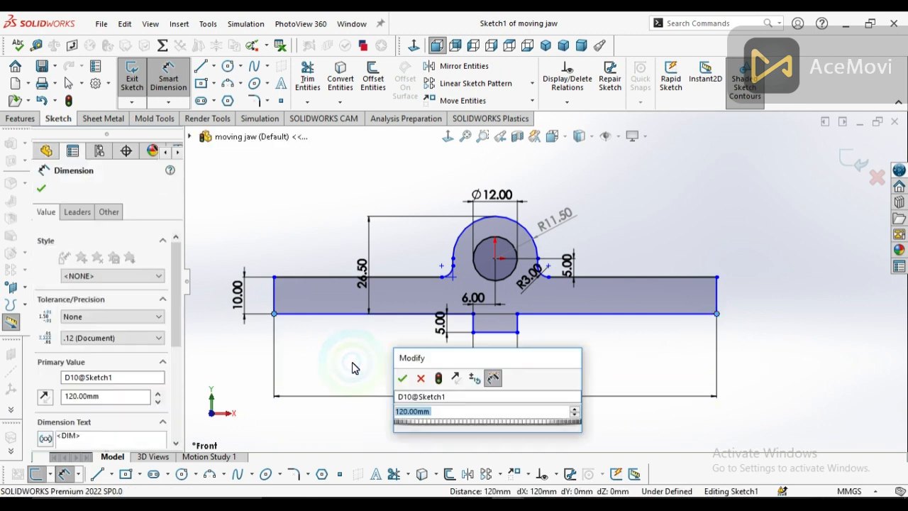
click(402, 378)
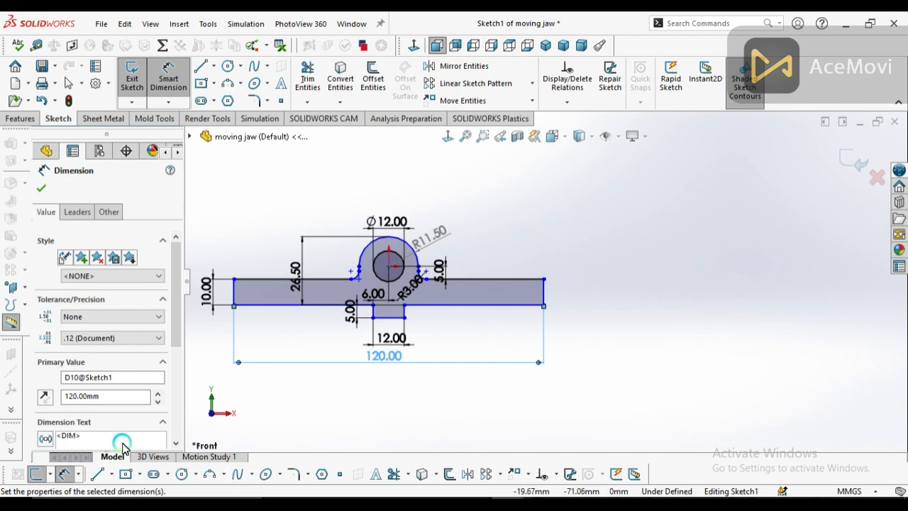
Step: Sketch a corner rectangle about 114 mm long beside the existing profile, level with its flat bar
click(140, 475)
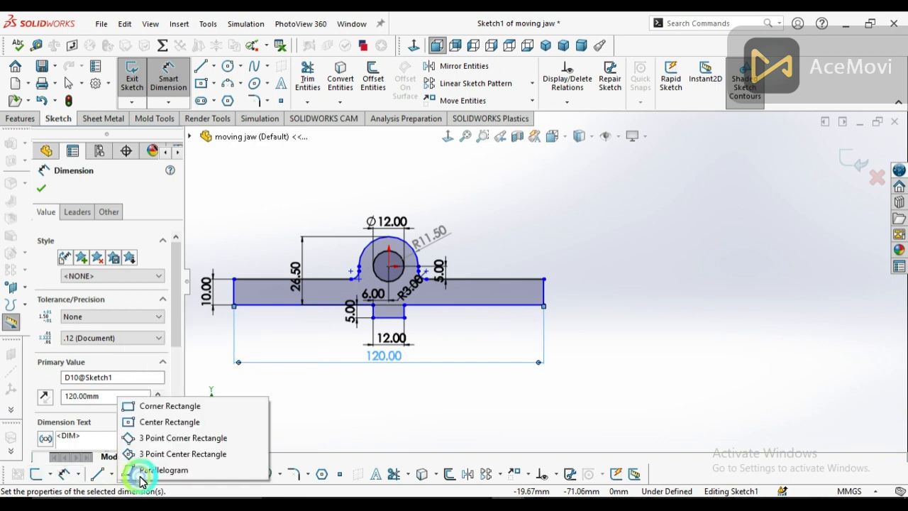
click(169, 409)
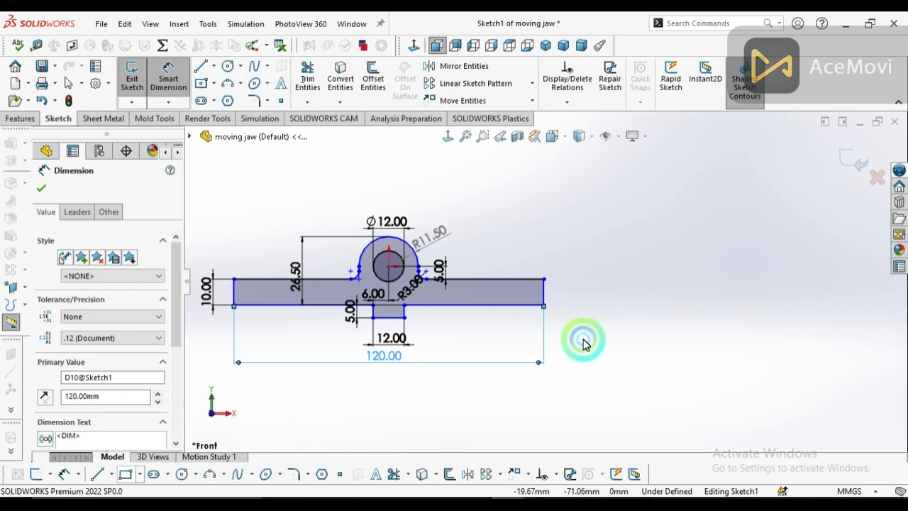
click(562, 305)
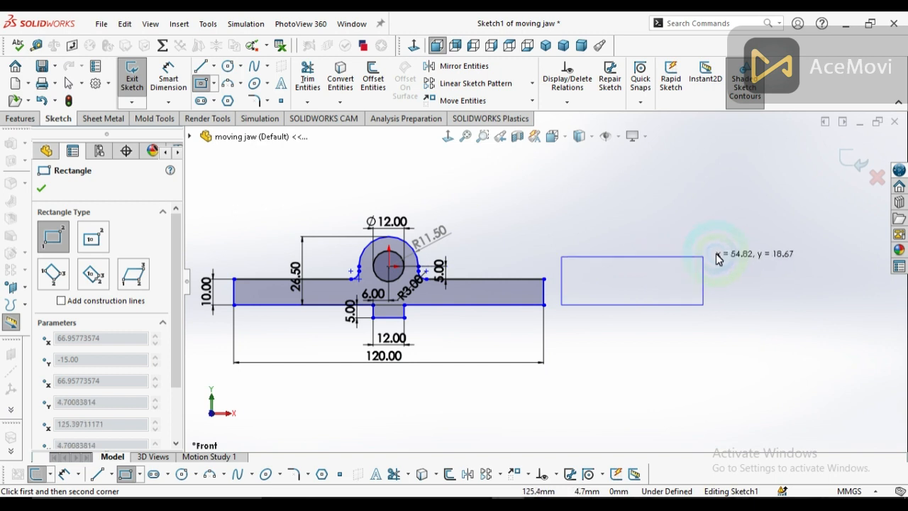
click(856, 279)
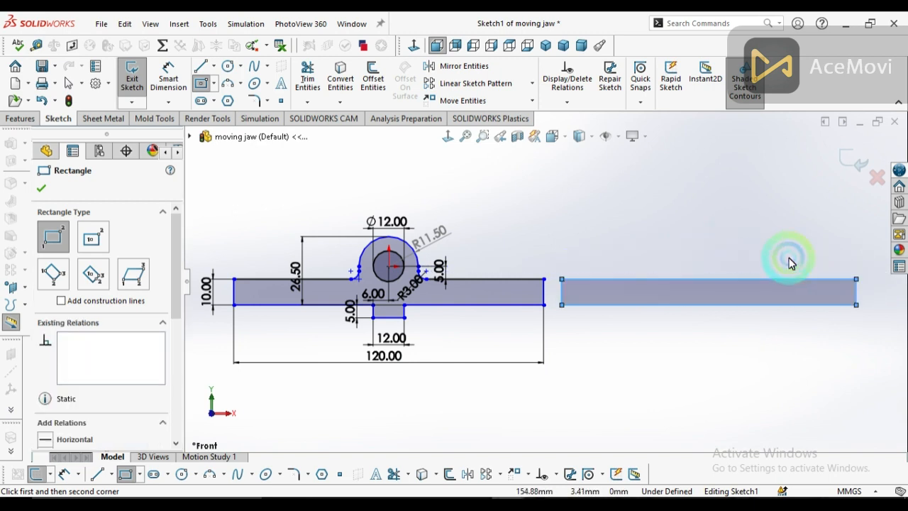
key(space)
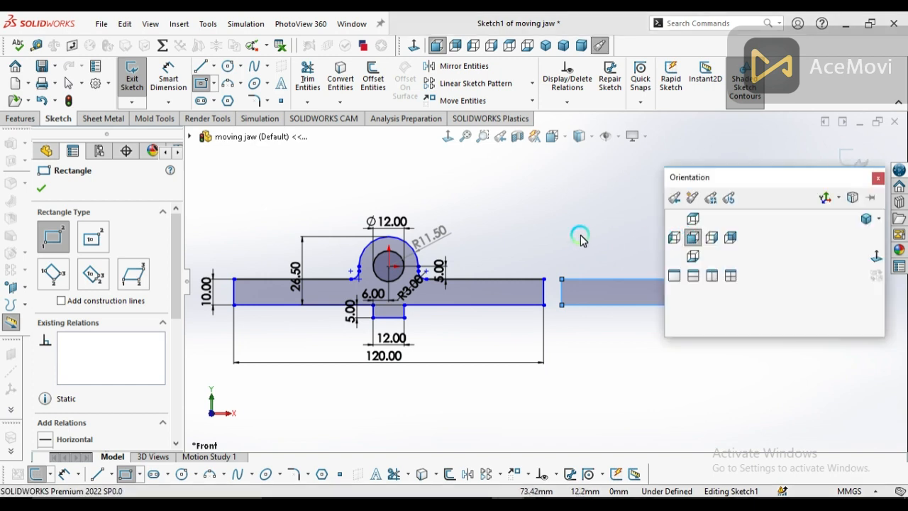
click(878, 179)
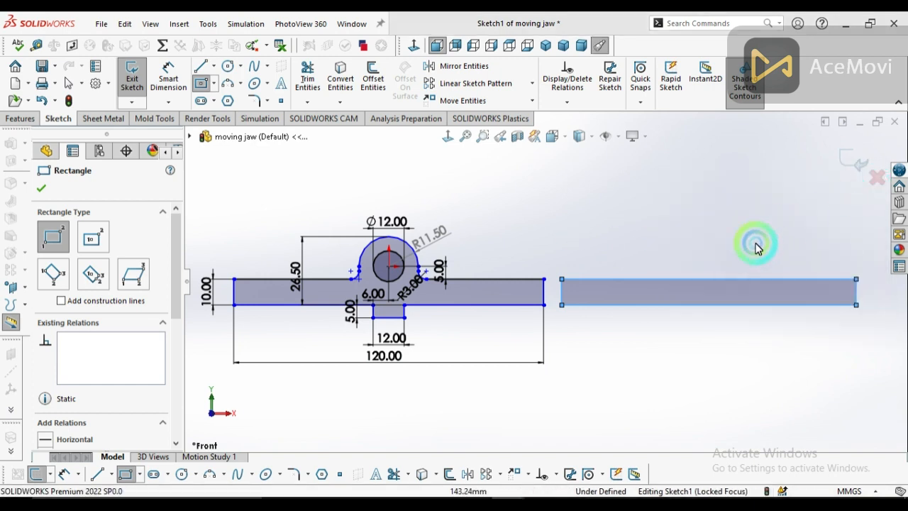
Step: Dimension the length of the new rectangle's lower edge
click(64, 473)
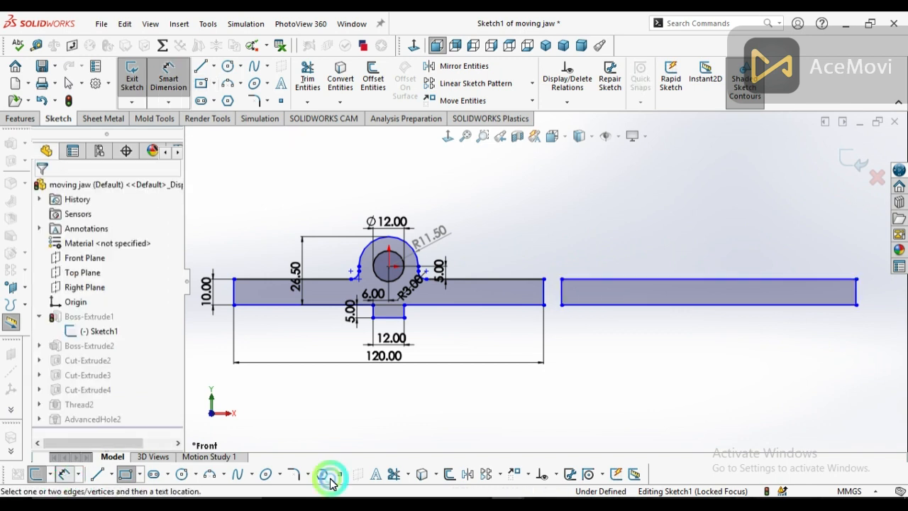
click(695, 305)
click(702, 358)
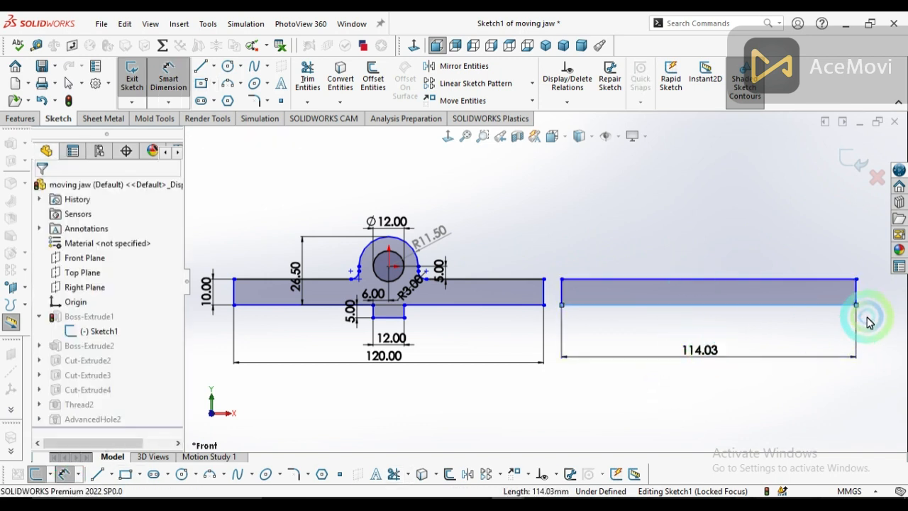
click(864, 291)
click(646, 379)
Step: Try to set the rectangle's length to 120114.03435754 mm and undo that change
text(120114.03435754mm)
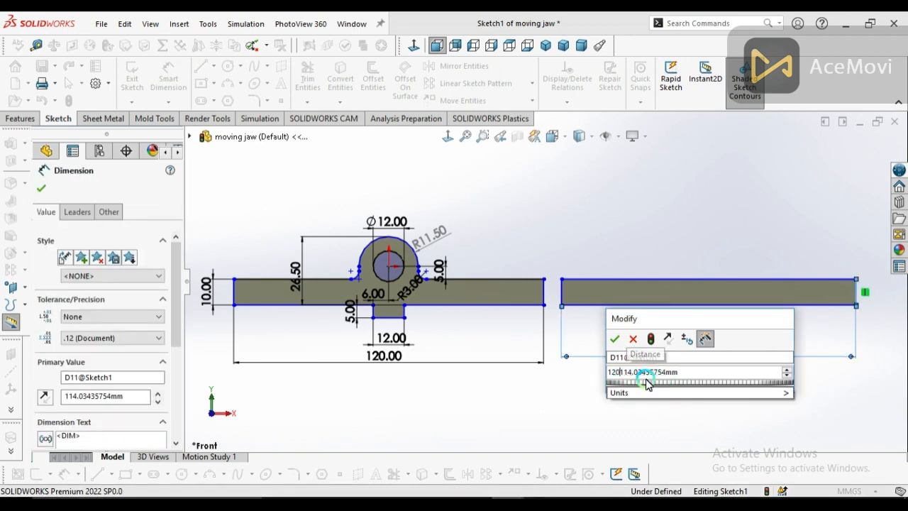
key(Return)
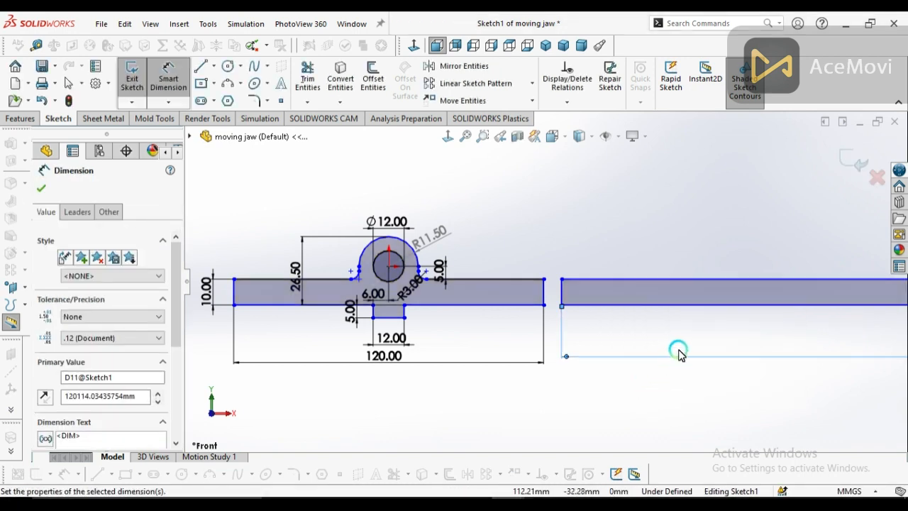
scroll(553, 298, up, 1)
scroll(670, 264, down, 4)
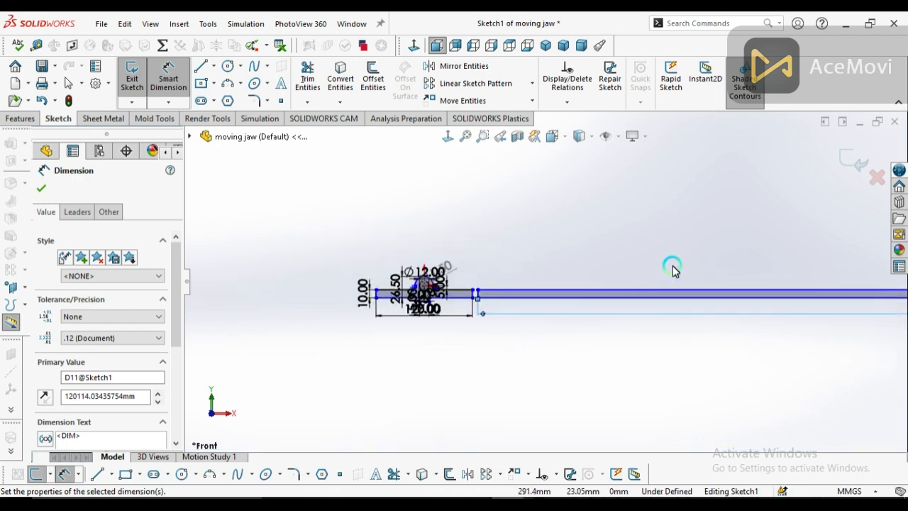
key(ctrl+z)
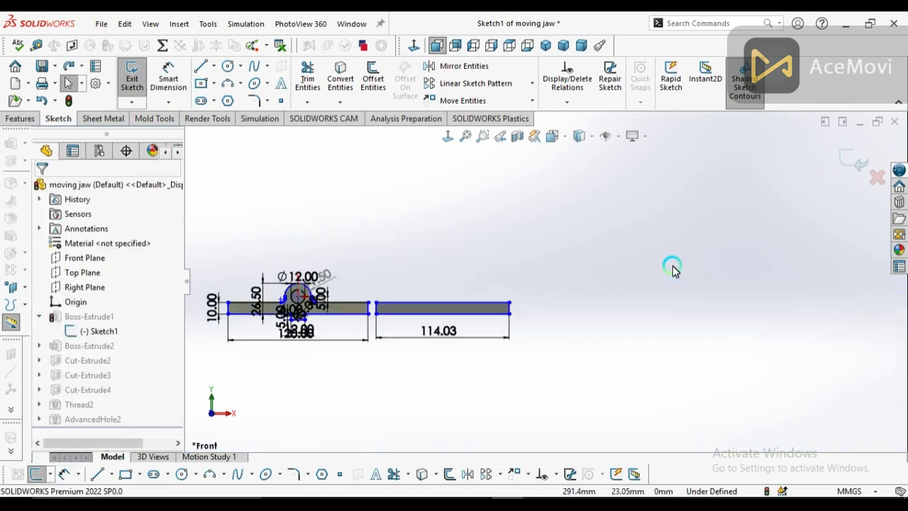
Step: Set the length of the new rectangle beside the profile to 120 mm
double_click(435, 337)
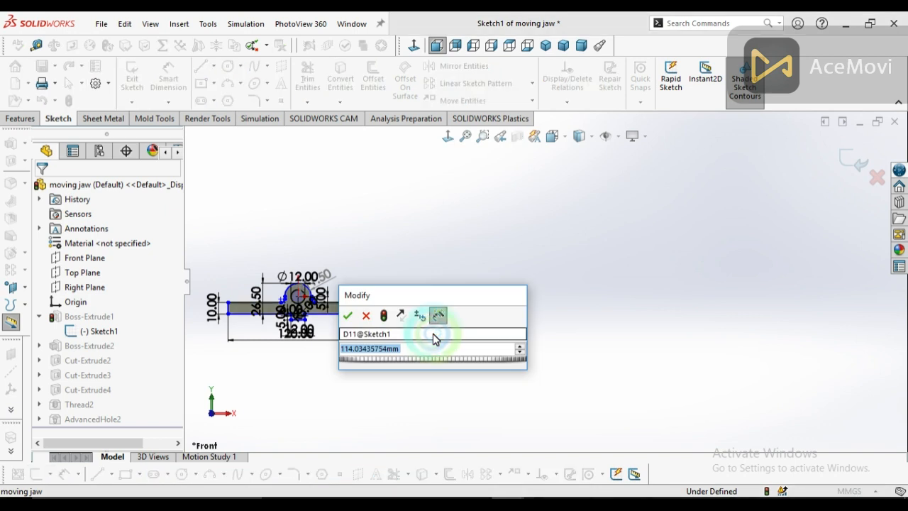
text(120)
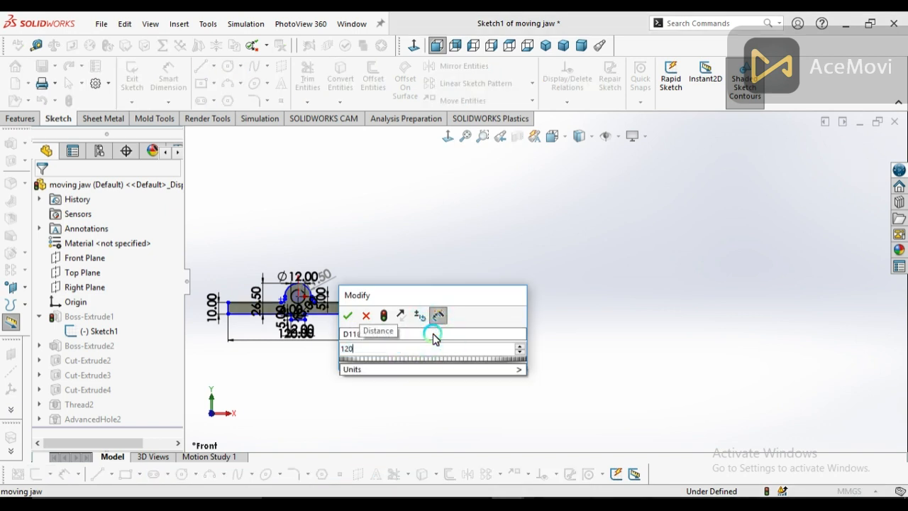
key(Return)
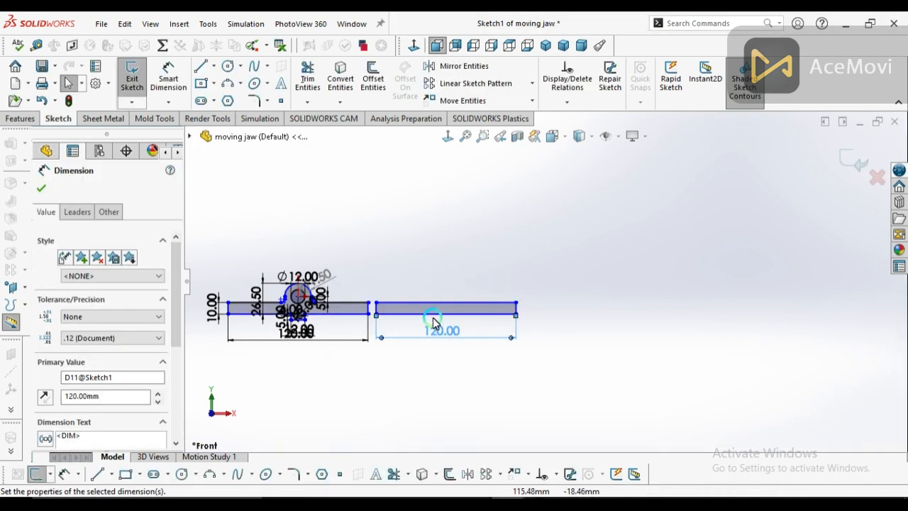
Step: Check the length of the new rectangle's short outer end edge
scroll(431, 320, down, 5)
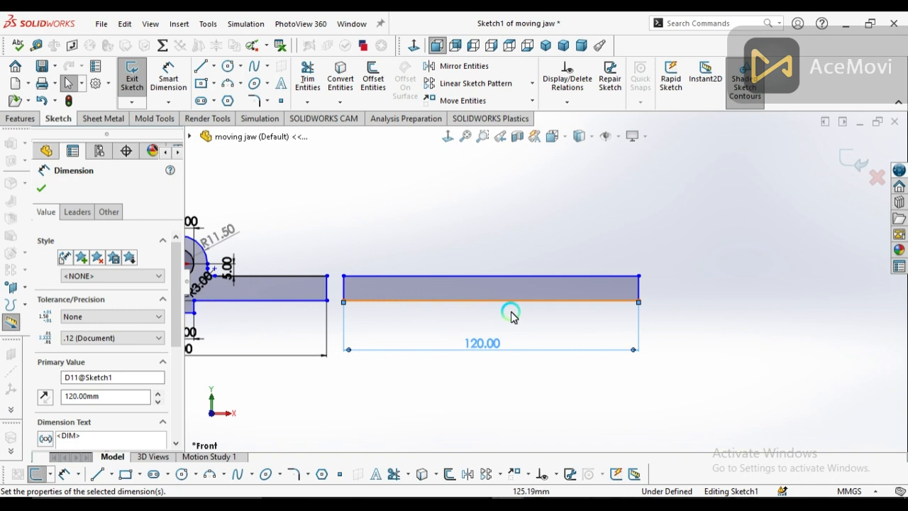
click(642, 291)
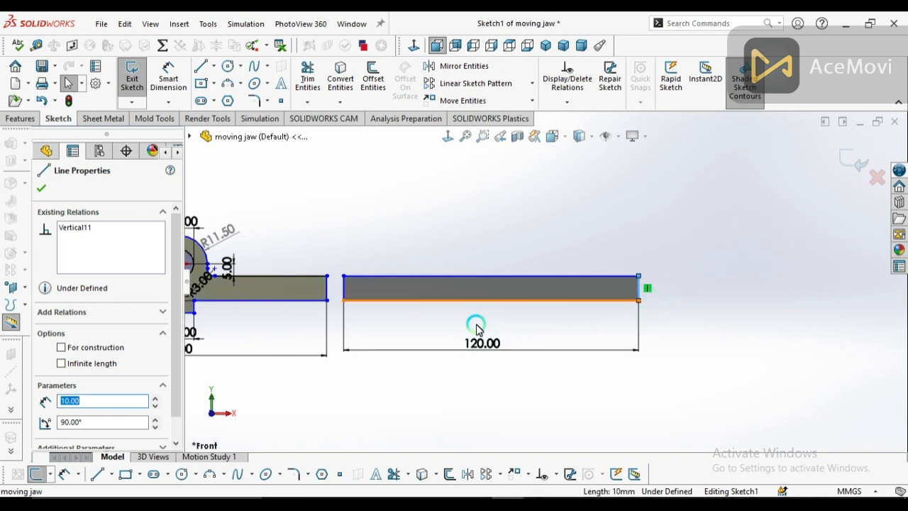
click(405, 316)
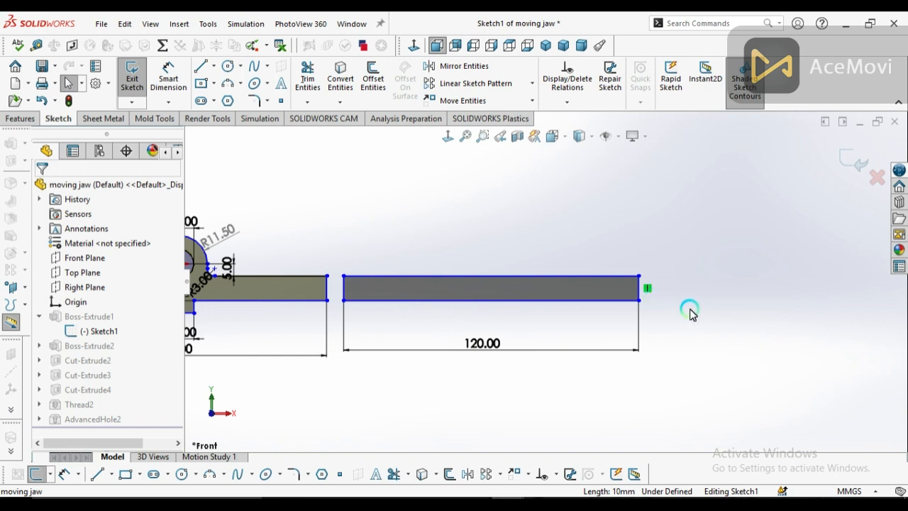
Step: Sketch a circle of about 7.3 mm radius just above the midpoint of the new rectangle's upper edge
key(z)
scroll(544, 281, up, 1)
scroll(441, 264, down, 2)
scroll(555, 288, up, 1)
scroll(418, 246, down, 1)
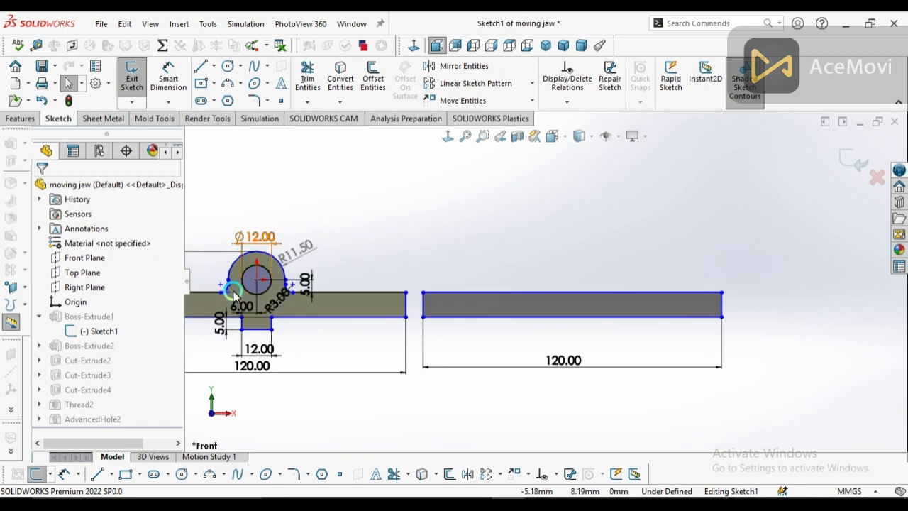
click(181, 475)
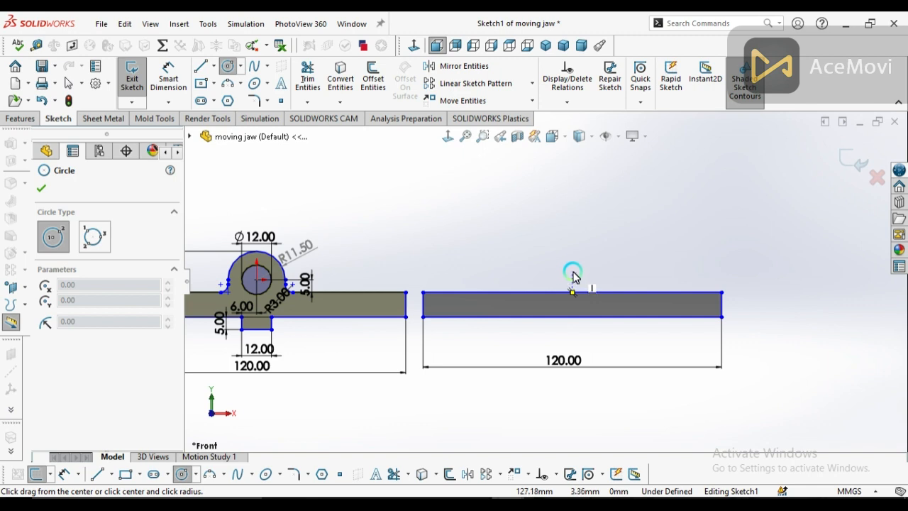
click(572, 270)
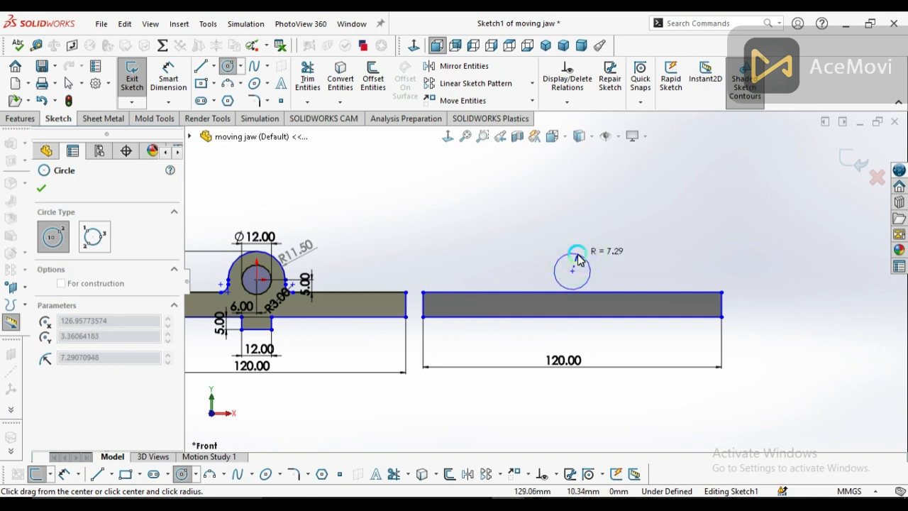
click(576, 254)
scroll(586, 290, down, 2)
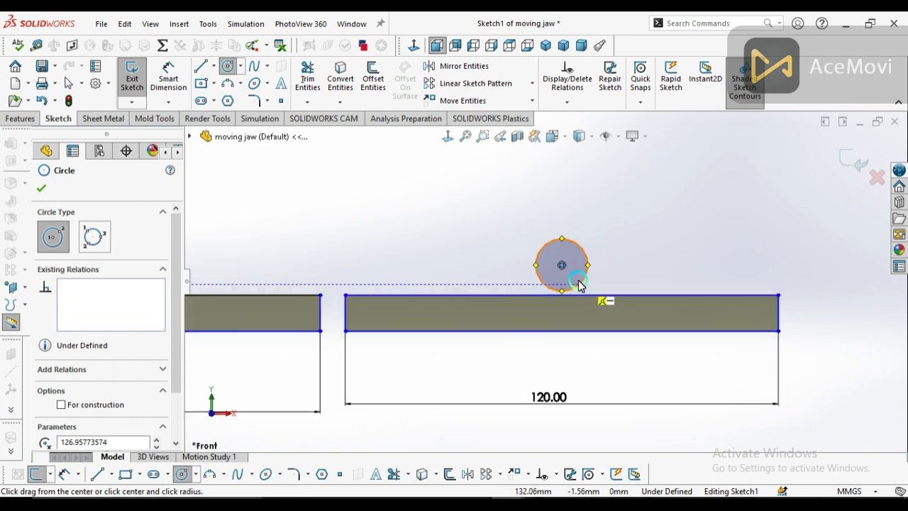
Step: Sketch a larger concentric circle of about 14.6 mm radius around the small circle and leave the Circle tool
click(561, 265)
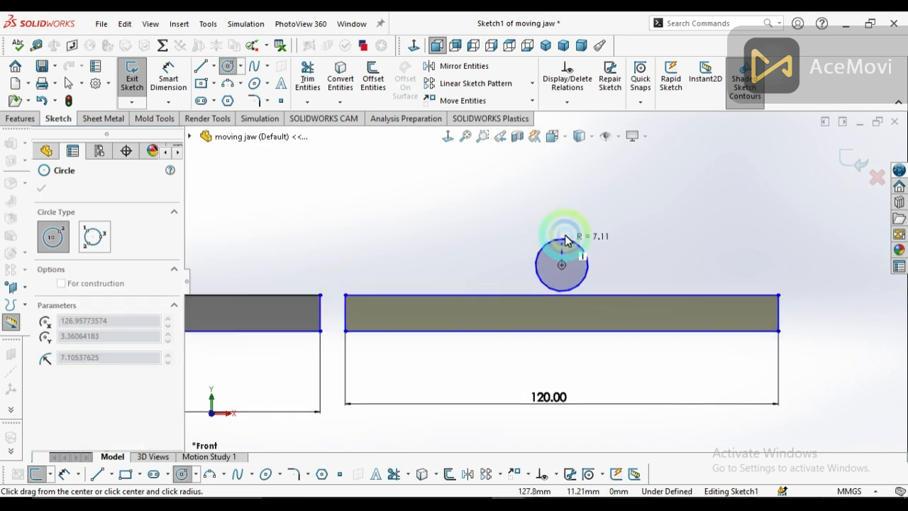
click(581, 214)
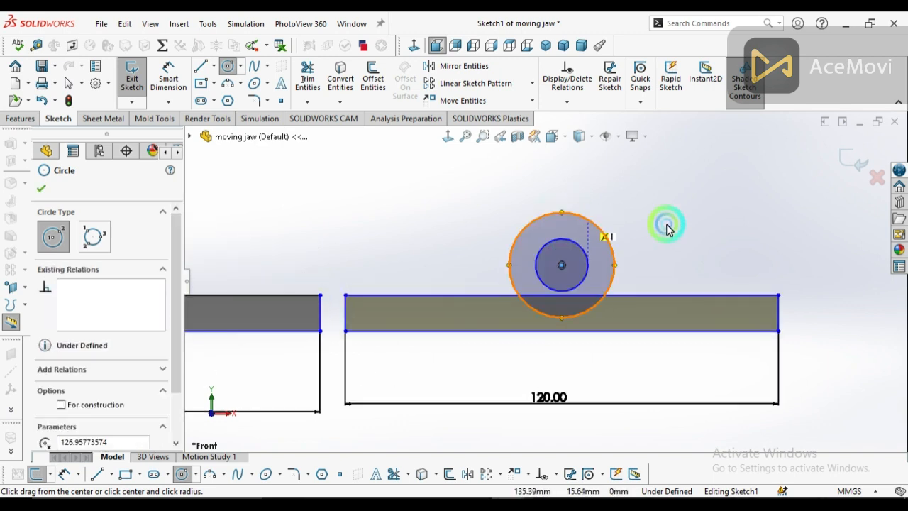
scroll(676, 290, up, 2)
scroll(424, 248, down, 2)
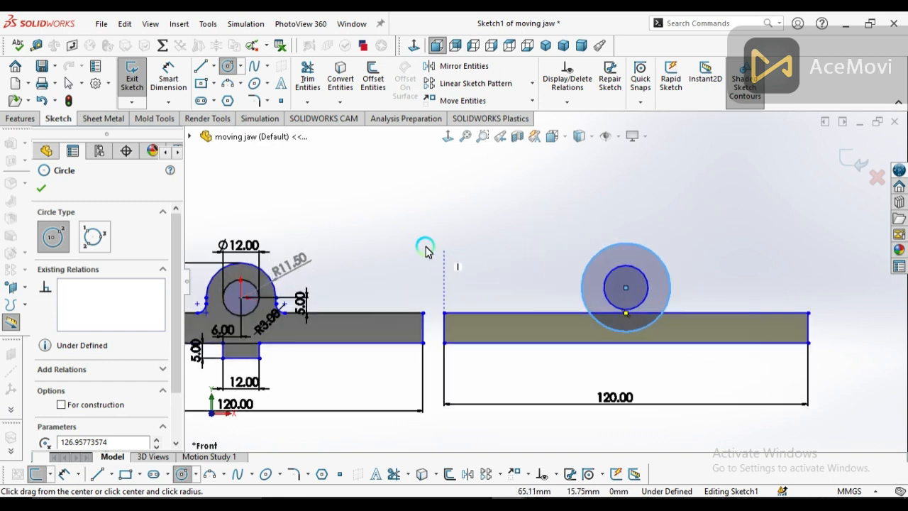
scroll(528, 266, up, 1)
scroll(470, 251, down, 1)
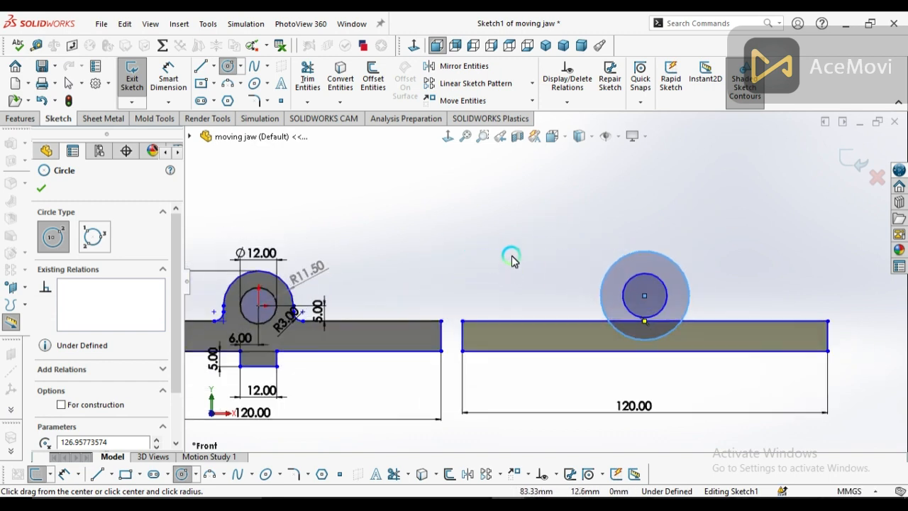
right_click(504, 231)
click(529, 241)
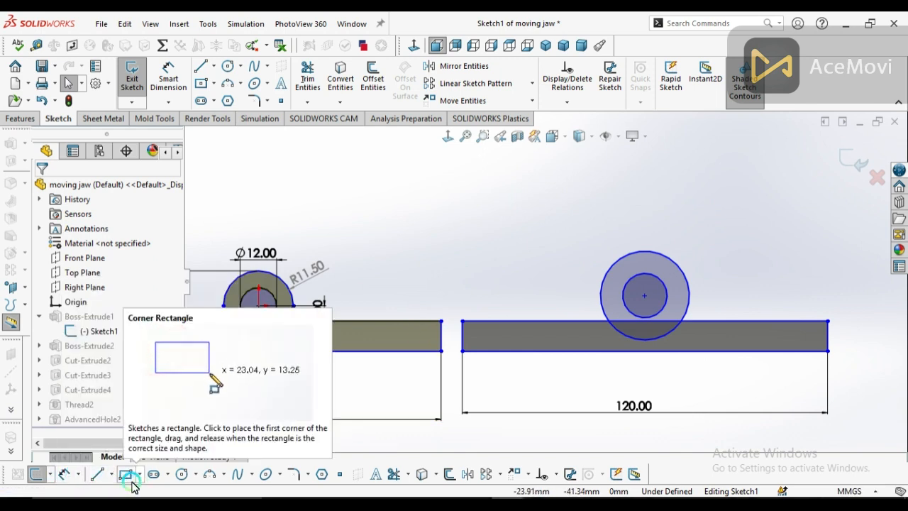
Step: Dimension the circles' centre 5 mm above the new rectangle's upper edge
click(63, 475)
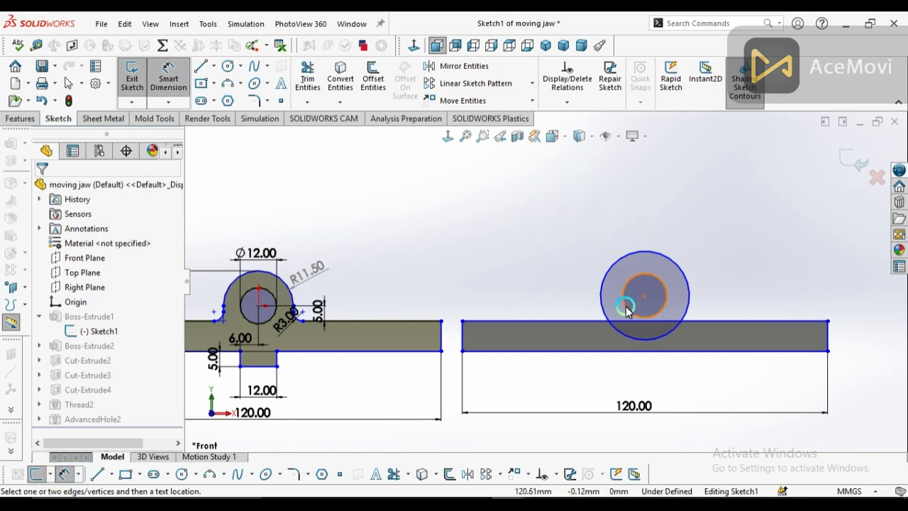
click(712, 323)
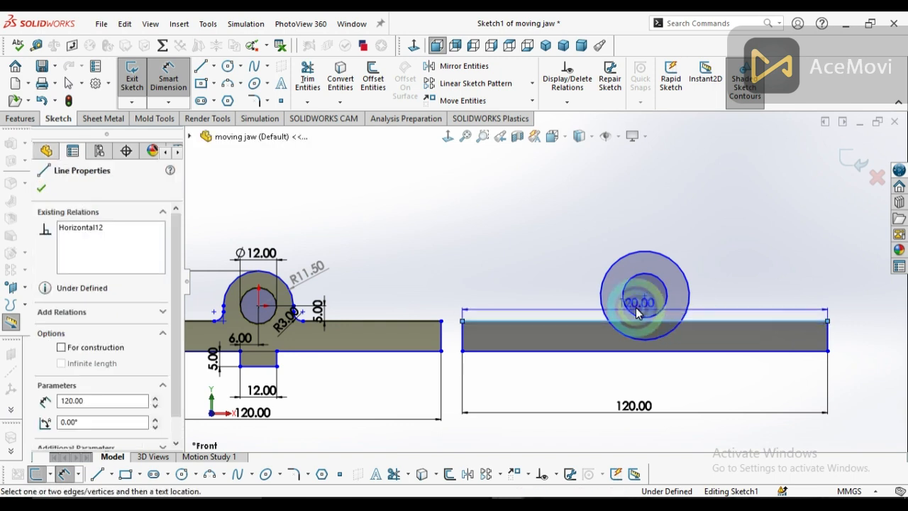
click(644, 295)
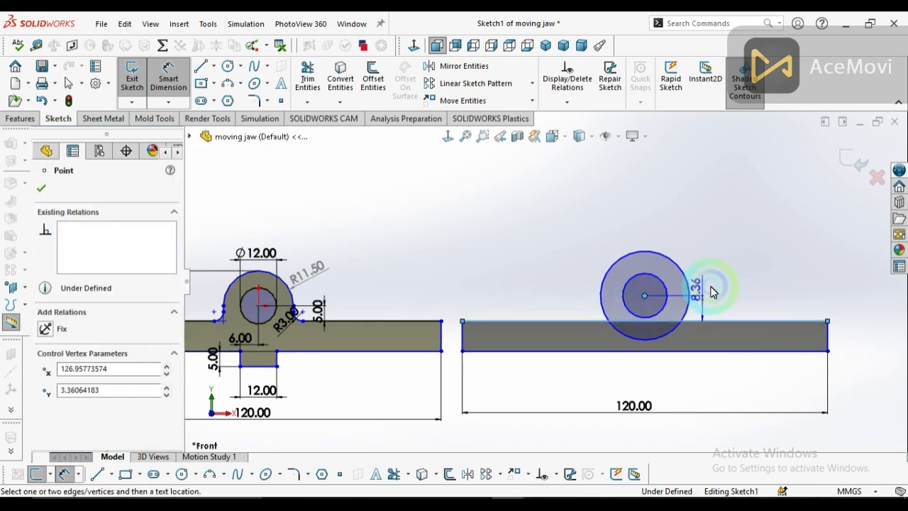
click(719, 243)
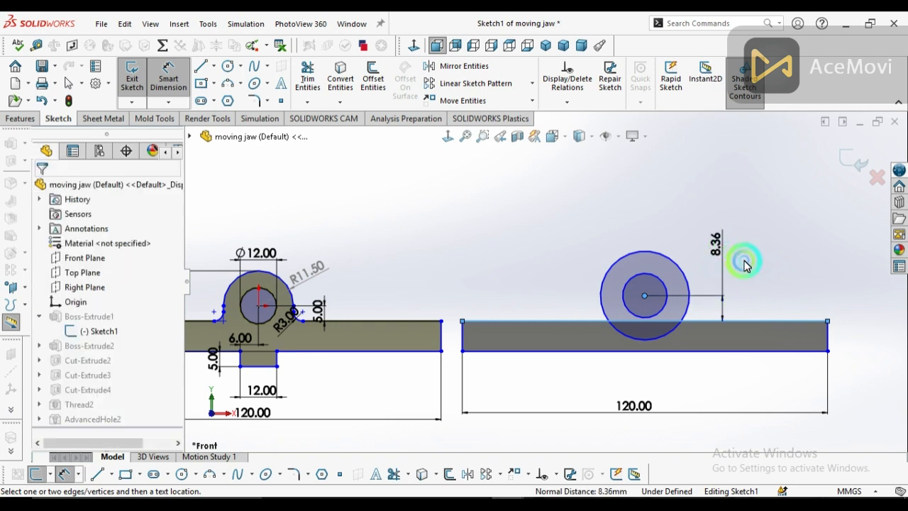
text(5)
key(Return)
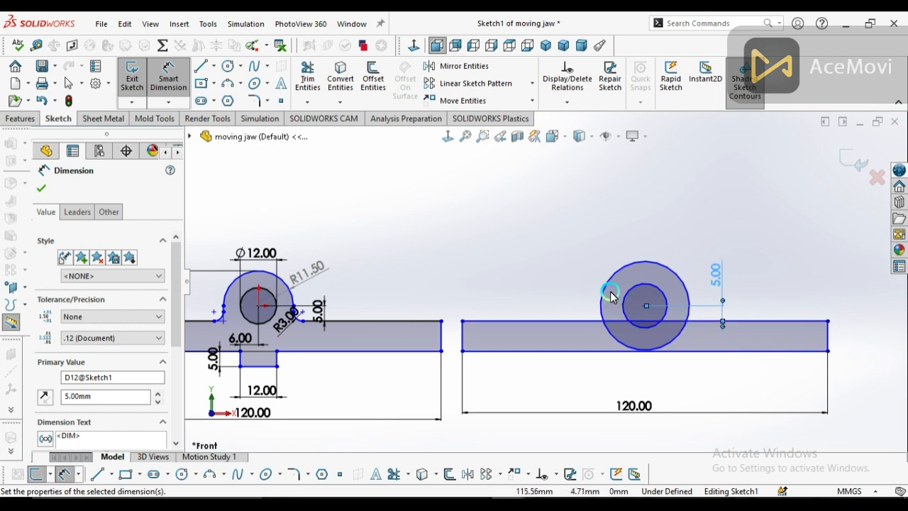
Step: Dimension the inner circle's diameter as 20 mm
key(c)
click(644, 306)
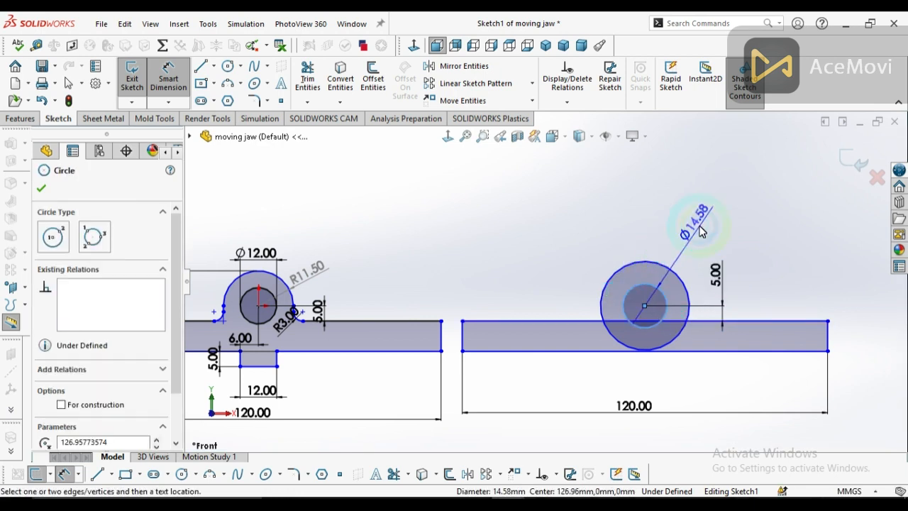
click(702, 224)
double_click(707, 257)
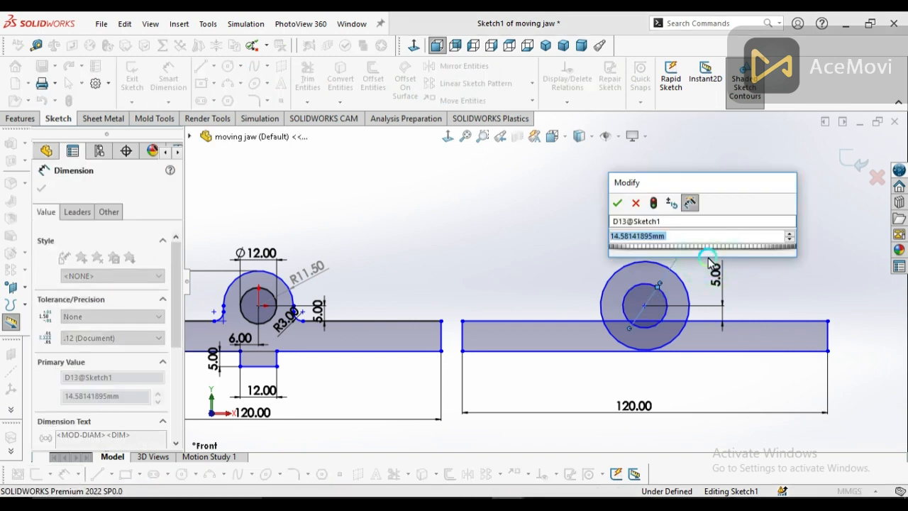
text(2)
key(Return)
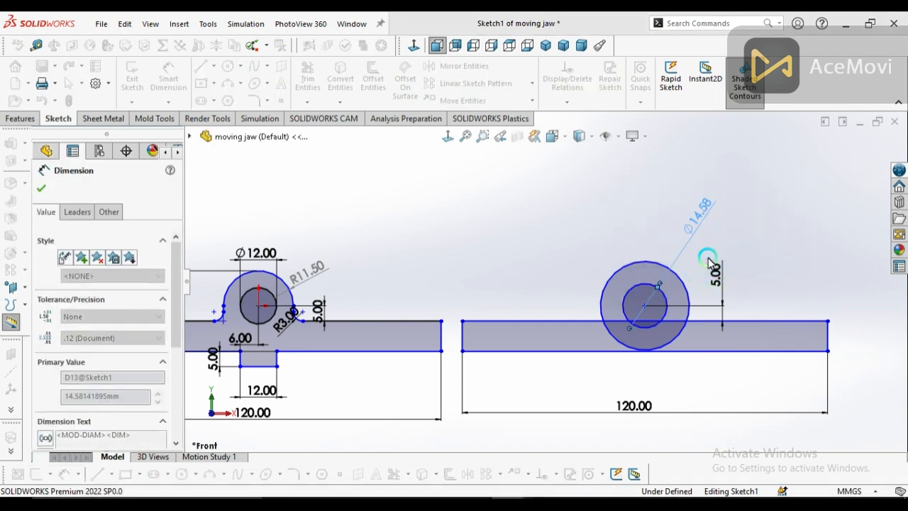
Step: Dimension the outer circle's diameter as 23 mm
click(656, 272)
click(656, 221)
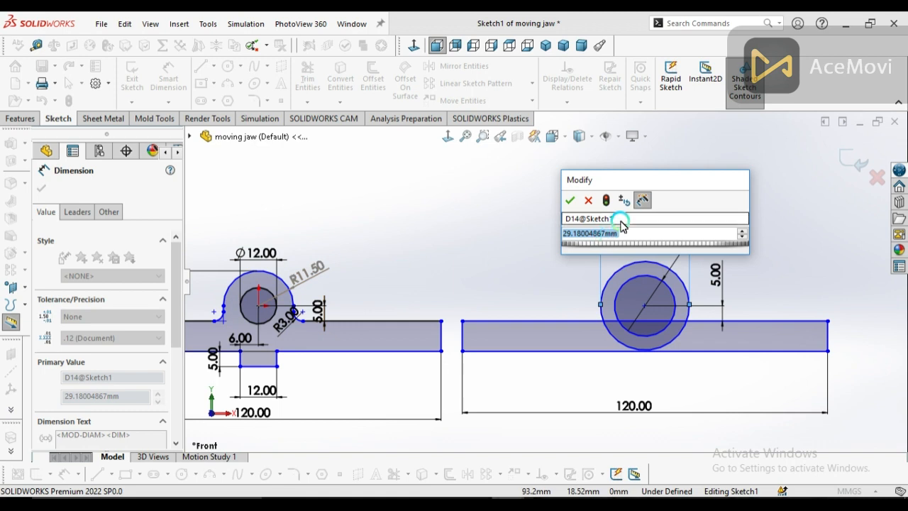
text(11)
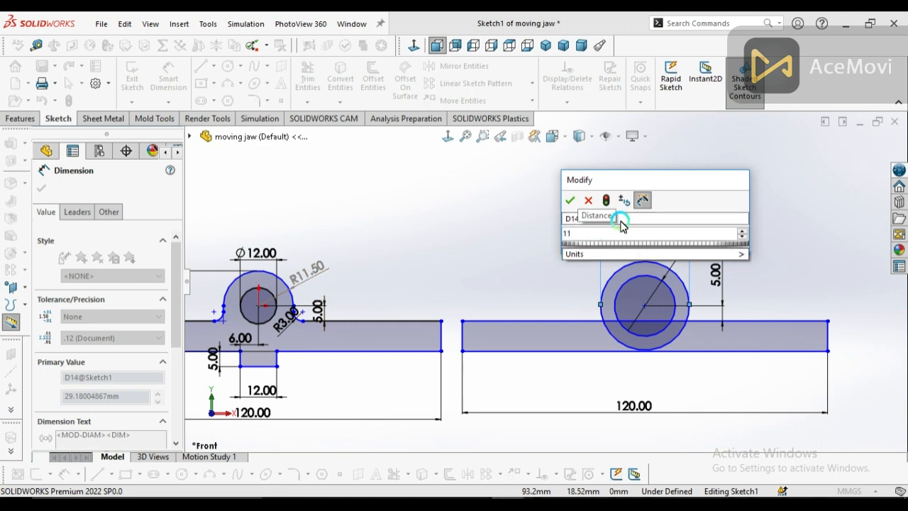
text(.5)
key(Return)
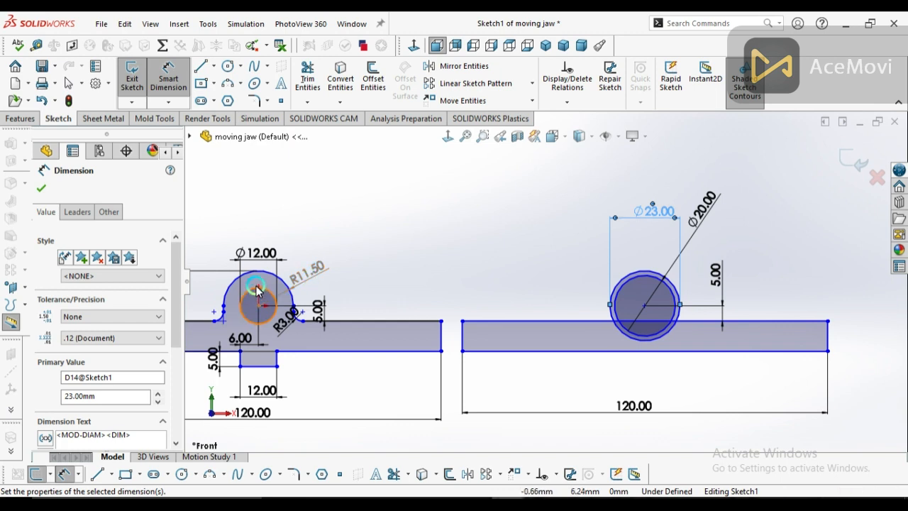
Step: Compare the two new concentric circles with the round boss, hole and dimensions of the original profile
scroll(537, 300, up, 2)
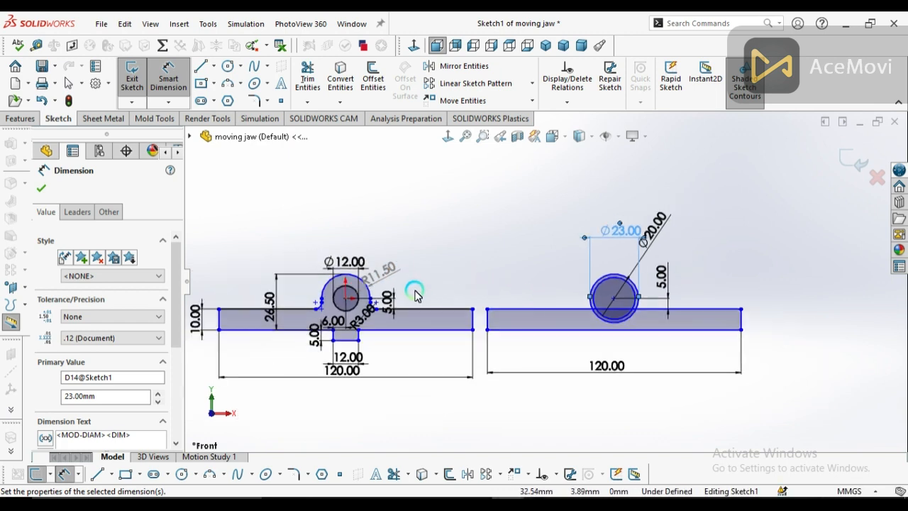
scroll(415, 296, down, 1)
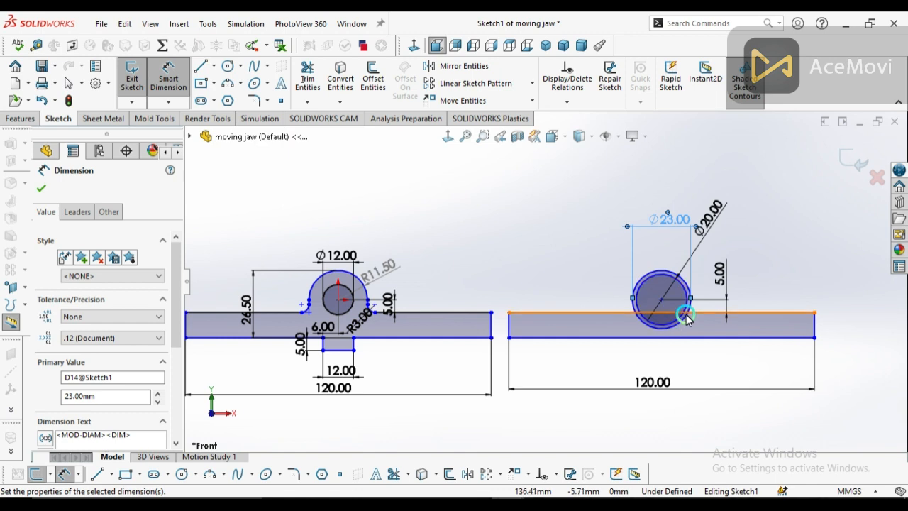
scroll(685, 314, down, 2)
scroll(657, 307, down, 1)
scroll(621, 345, up, 1)
scroll(620, 277, down, 1)
scroll(632, 311, up, 1)
scroll(633, 312, up, 1)
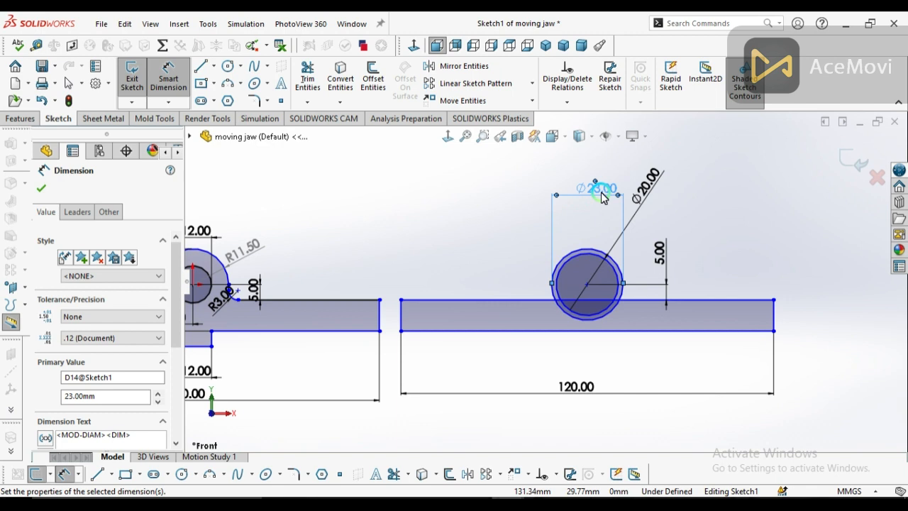
scroll(592, 207, down, 1)
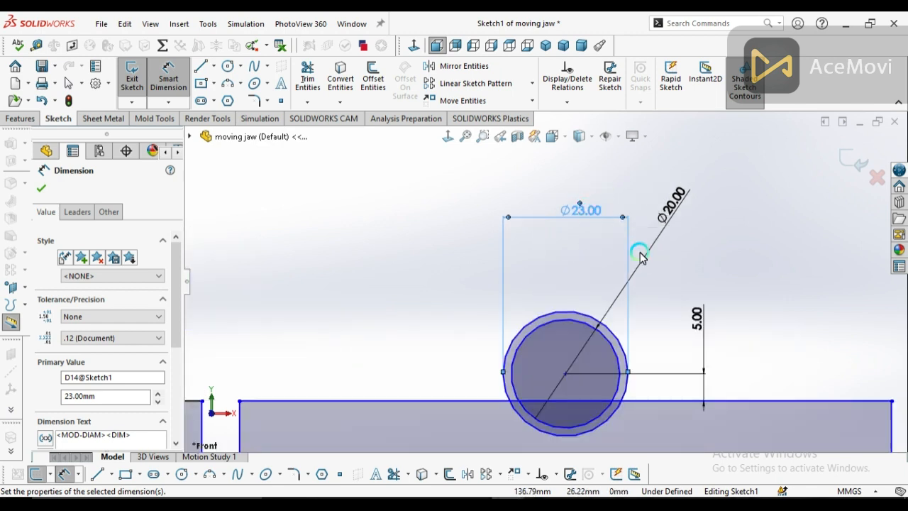
scroll(742, 300, up, 3)
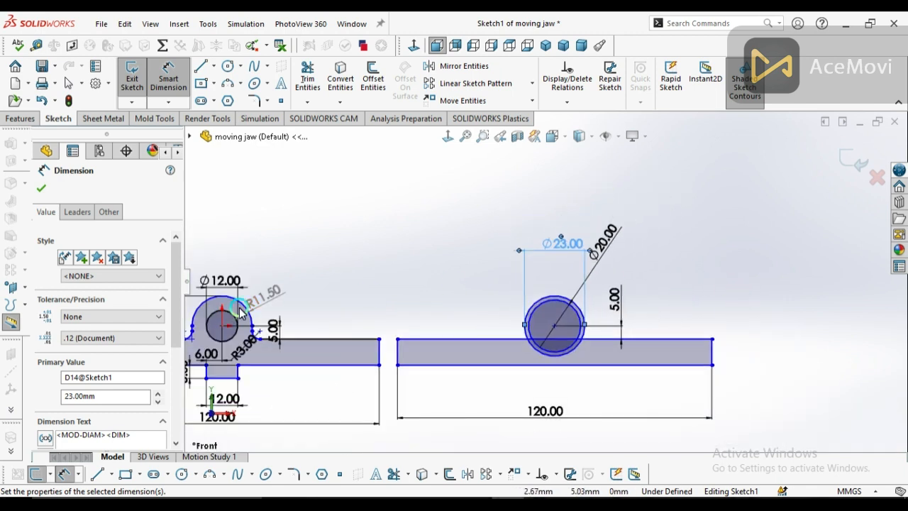
scroll(229, 326, down, 2)
scroll(224, 325, up, 2)
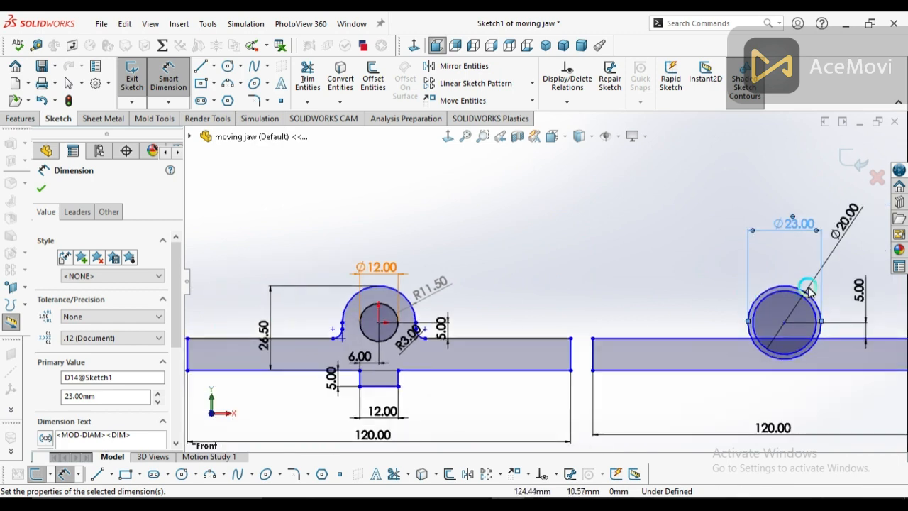
scroll(822, 284, down, 1)
scroll(532, 301, up, 1)
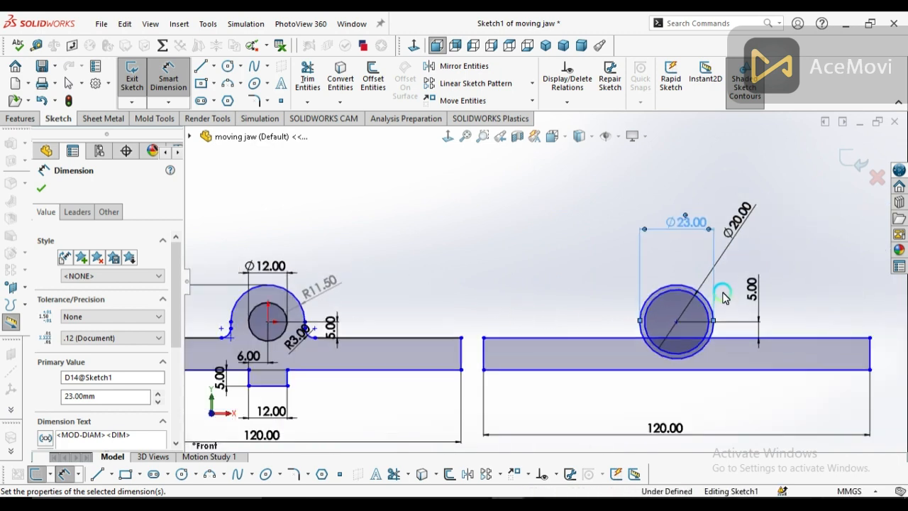
scroll(724, 298, down, 2)
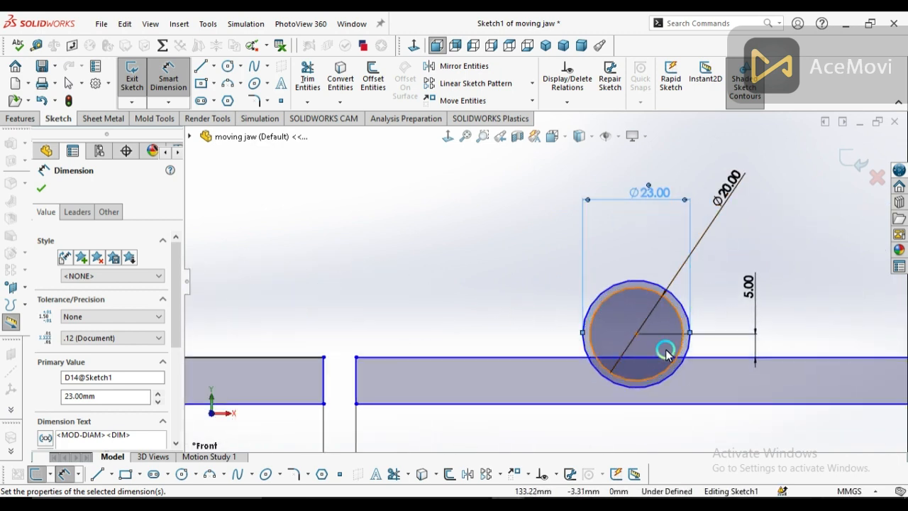
scroll(538, 284, up, 1)
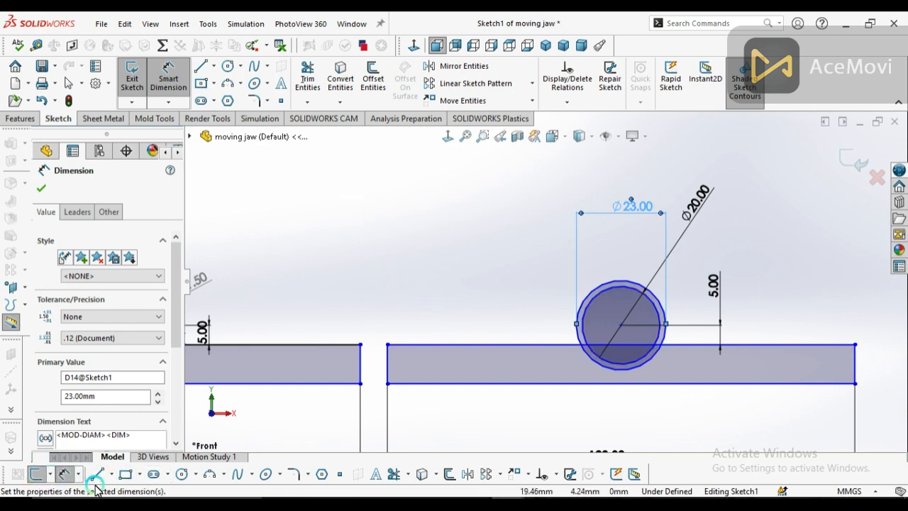
Step: Trim away the parts of both concentric circles that lie below the new bar's upper edge
click(397, 475)
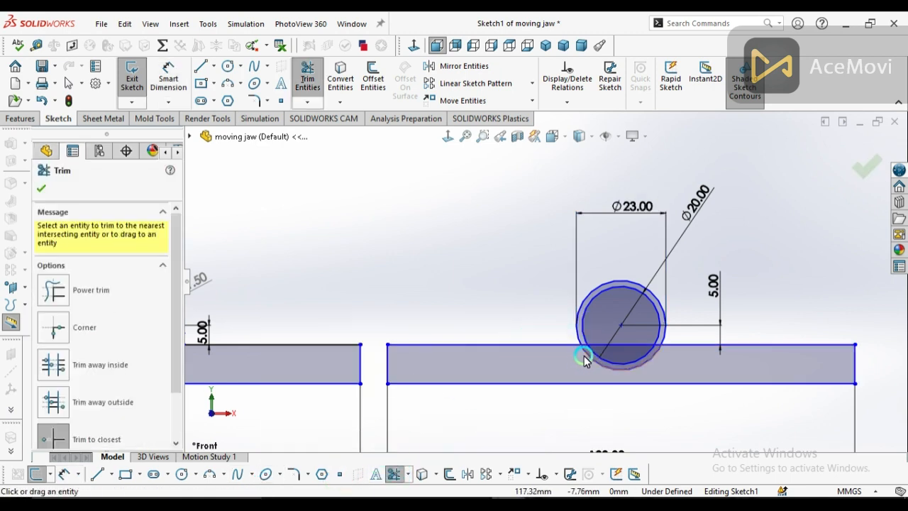
click(611, 365)
click(603, 361)
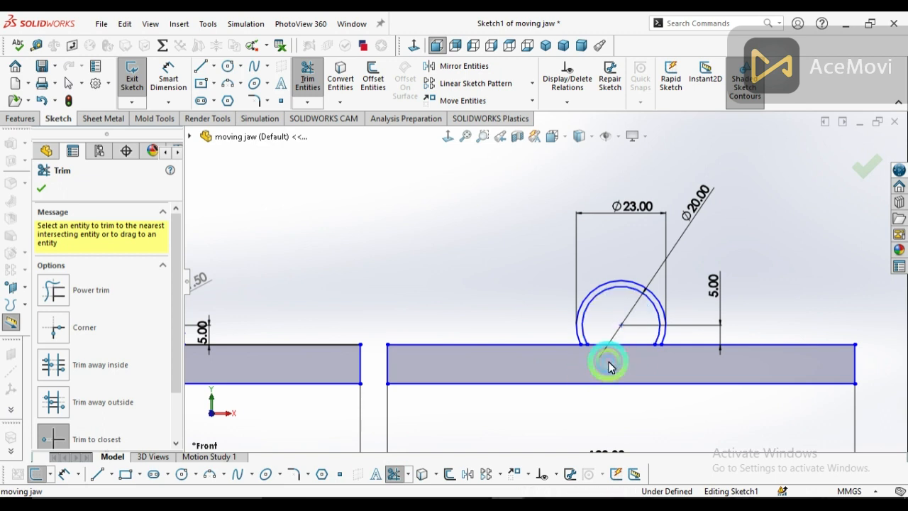
scroll(655, 292, down, 3)
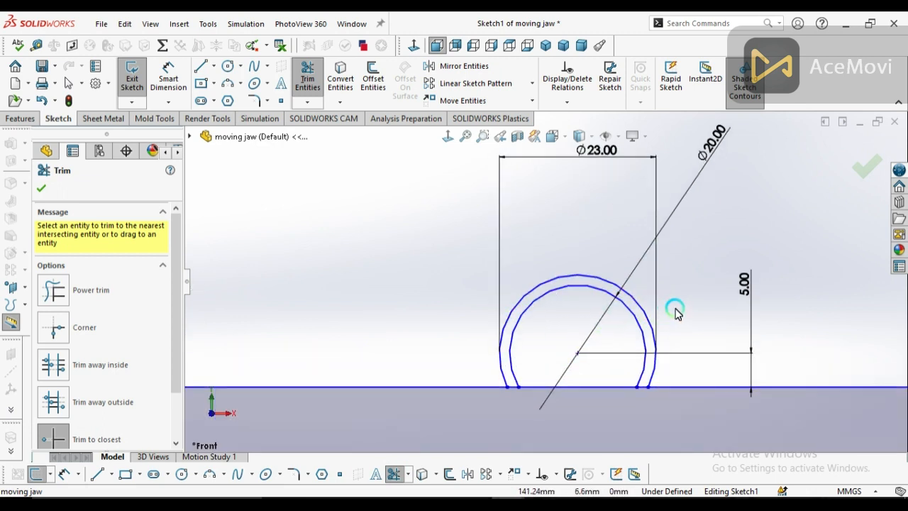
click(675, 312)
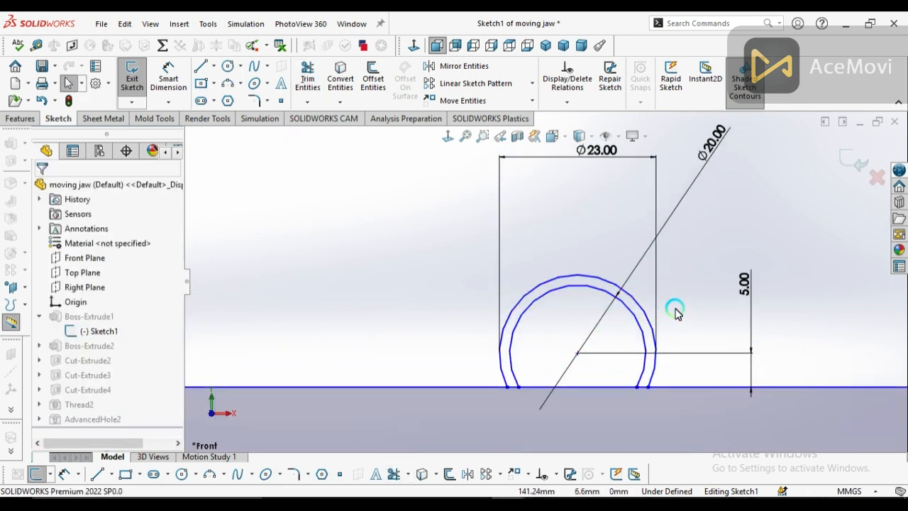
Step: Set the diameter of the trimmed inner arc to 12 mm
click(625, 325)
scroll(714, 357, up, 5)
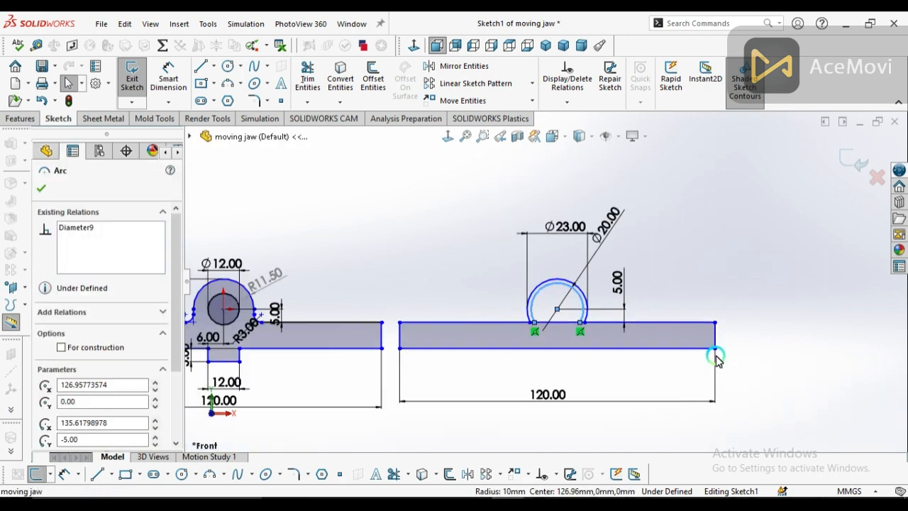
scroll(412, 308, down, 2)
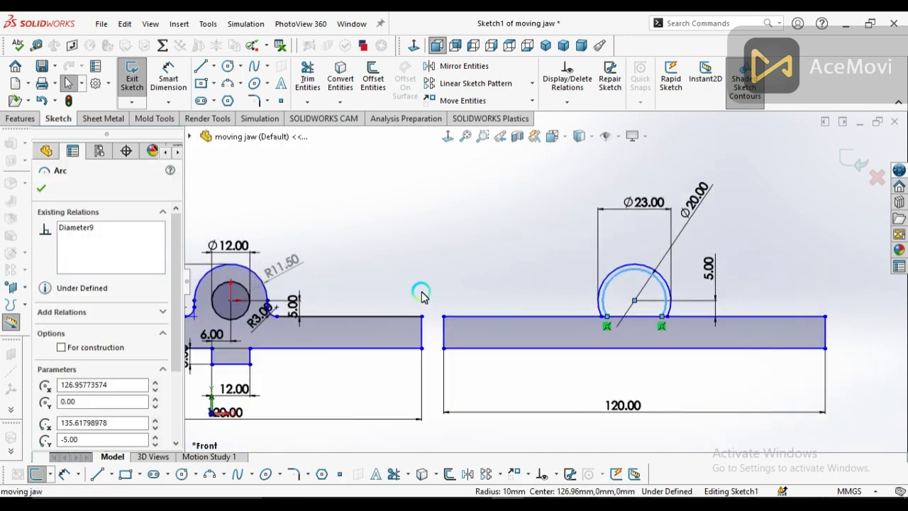
mouse_move(428, 272)
middle_down()
mouse_move(458, 305)
mouse_move(432, 297)
mouse_move(435, 304)
mouse_move(435, 259)
mouse_move(375, 262)
middle_up()
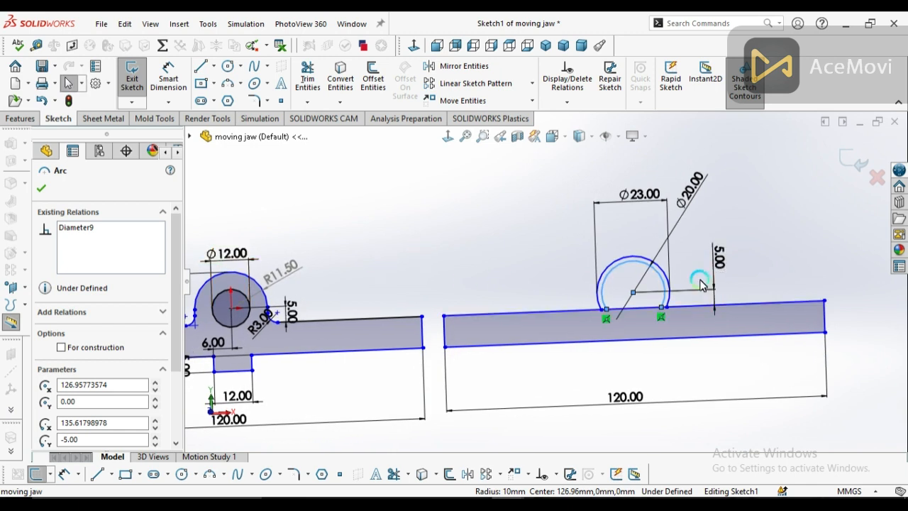
double_click(695, 202)
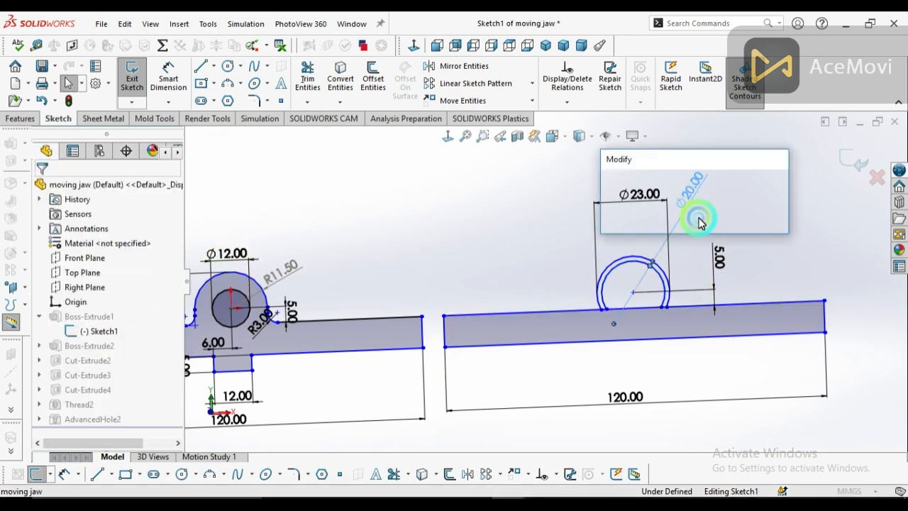
text(12)
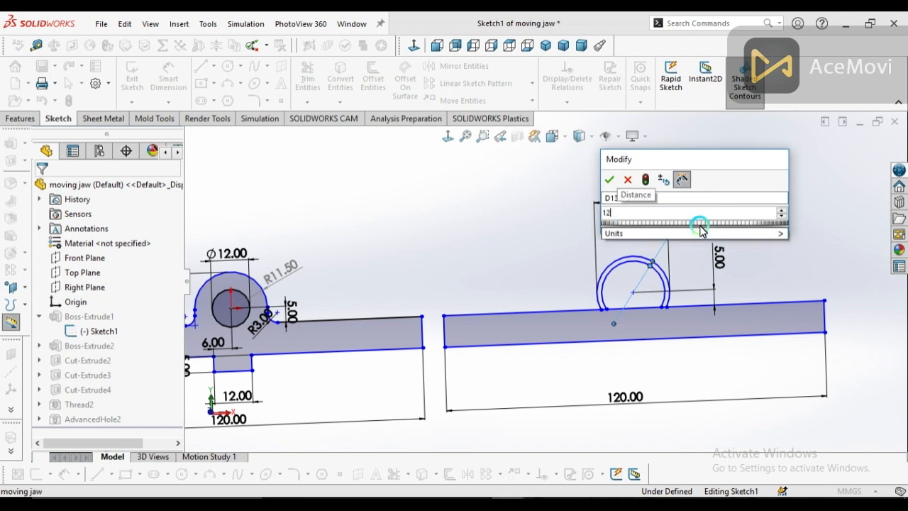
key(Return)
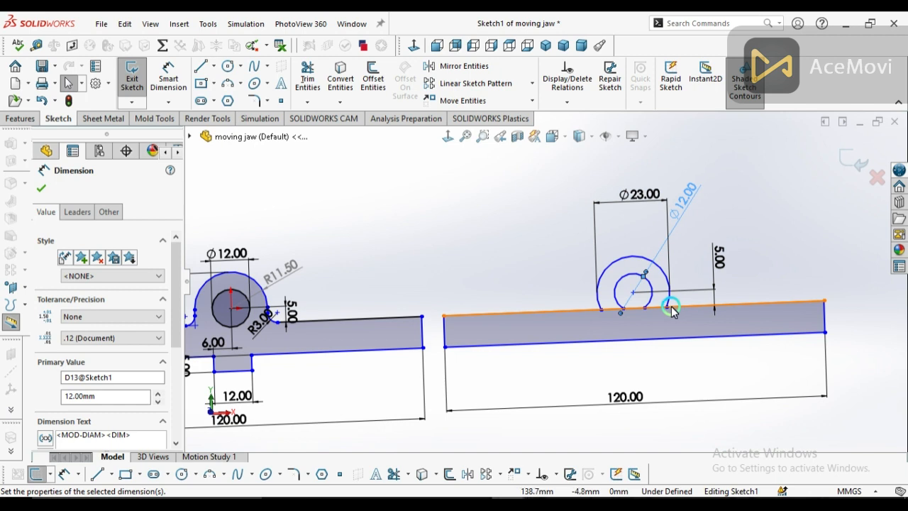
Step: Undo the inner arc's diameter change and its trim to restore the full inner circle
scroll(672, 311, down, 2)
scroll(812, 299, up, 3)
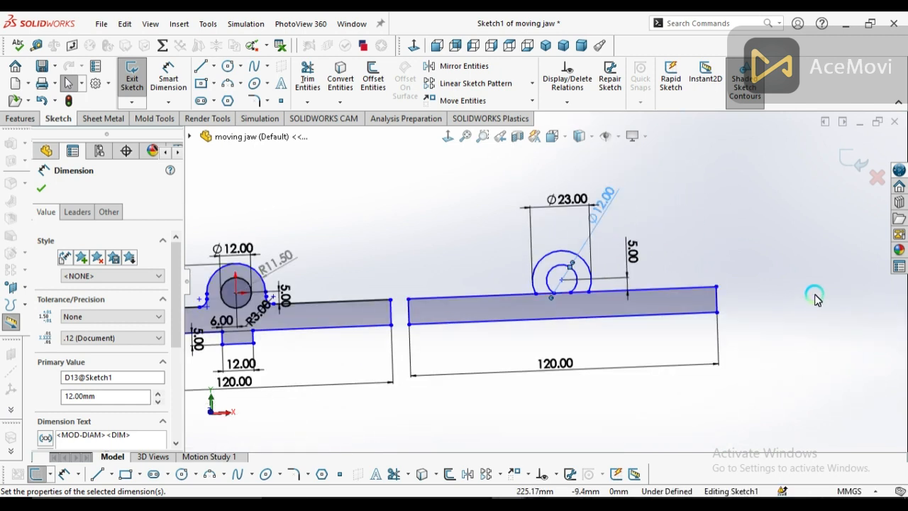
scroll(562, 306, down, 5)
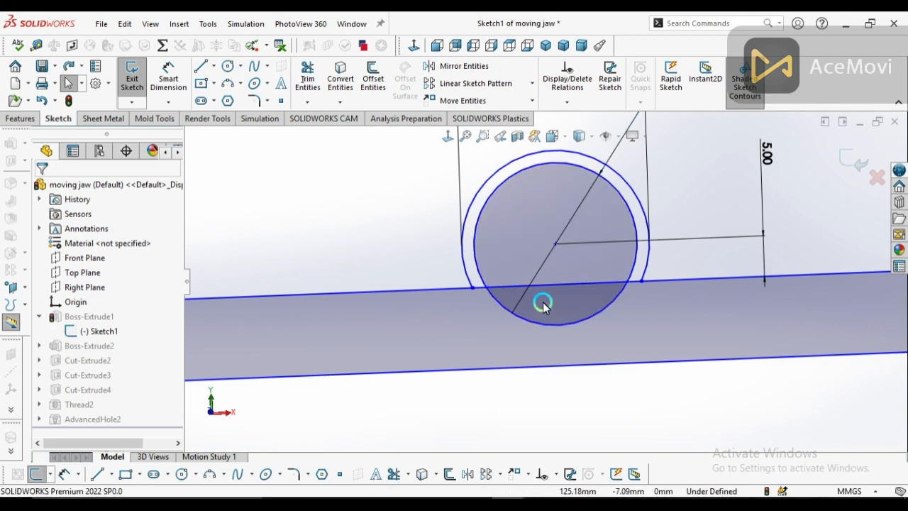
scroll(588, 280, up, 5)
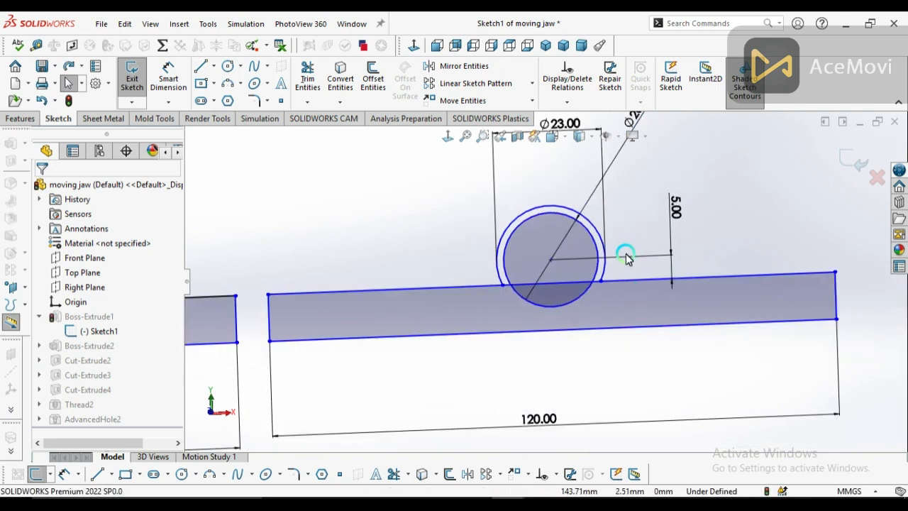
Step: View the sketch straight on and set the full inner circle's diameter to 12 mm
click(448, 136)
scroll(638, 244, down, 3)
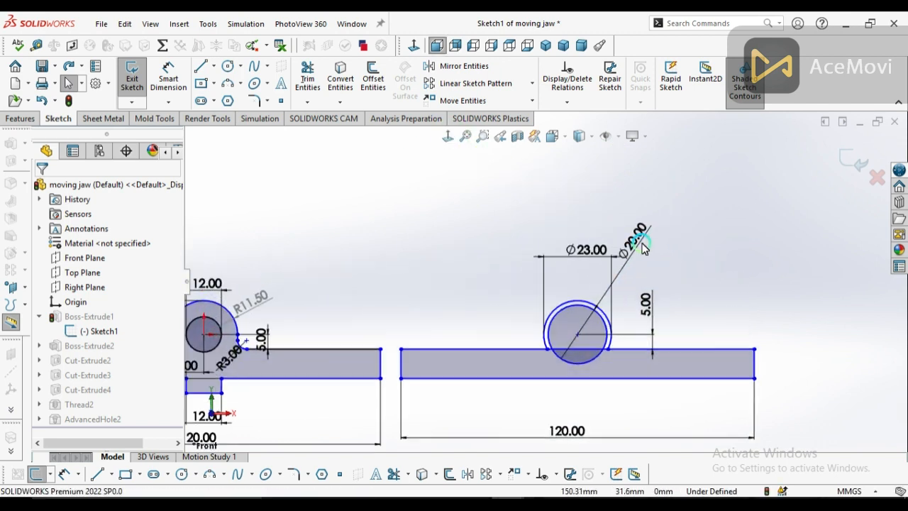
click(636, 245)
click(669, 263)
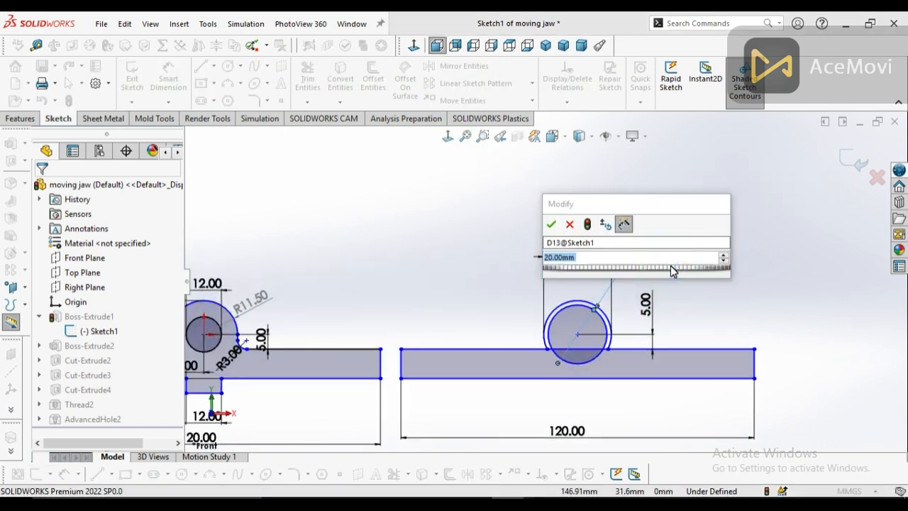
text(12)
key(Return)
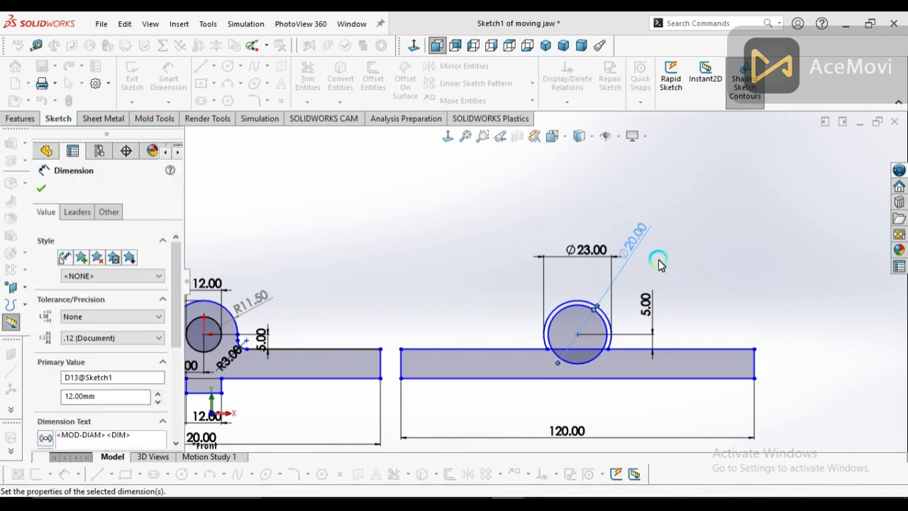
Step: Trim away the bar's upper edge between the ends of the outer arc, on both sides of the inner circle
scroll(570, 348, down, 2)
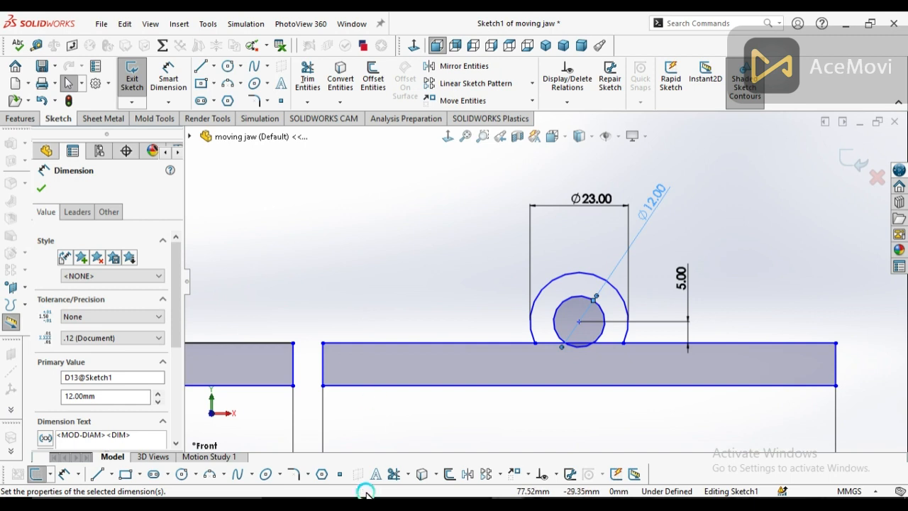
click(394, 474)
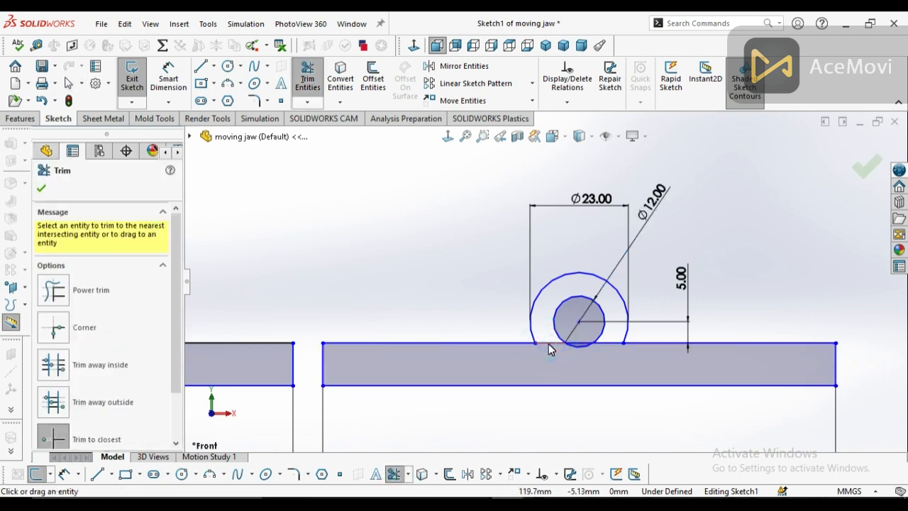
click(550, 354)
click(602, 344)
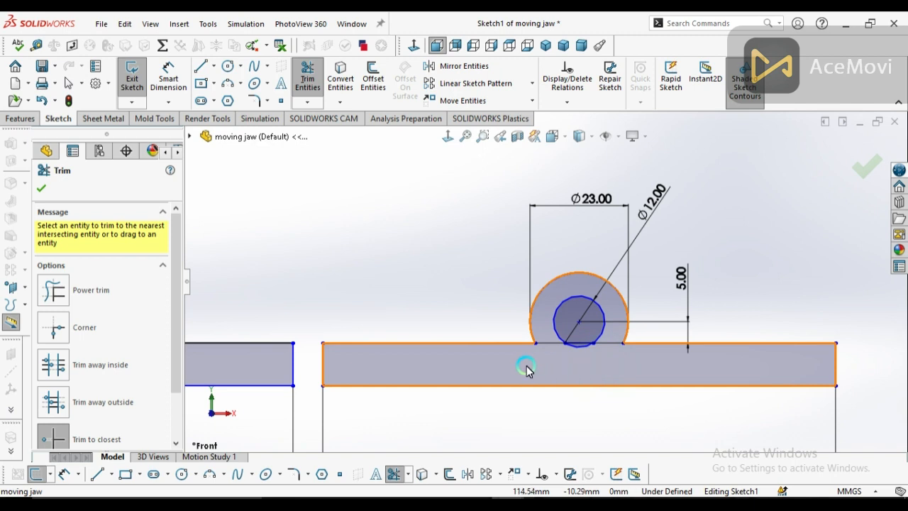
Step: Add 3 mm sketch fillets at both corners where the outer arc meets the bar's upper edge, matching the original profile
key(z)
key(z)
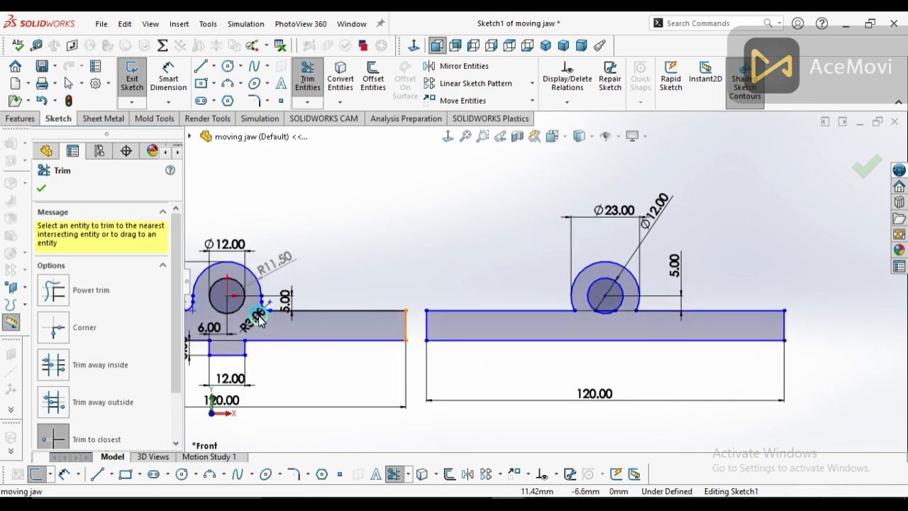
scroll(259, 312, down, 3)
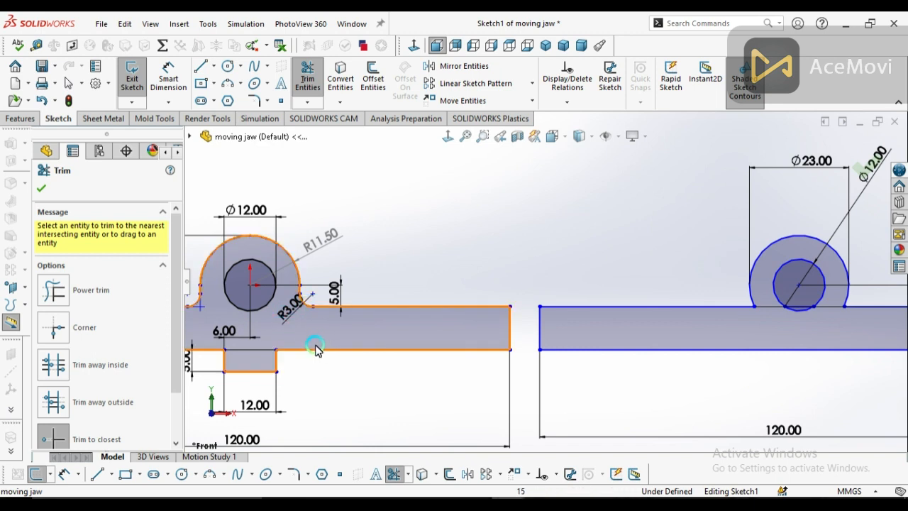
key(z)
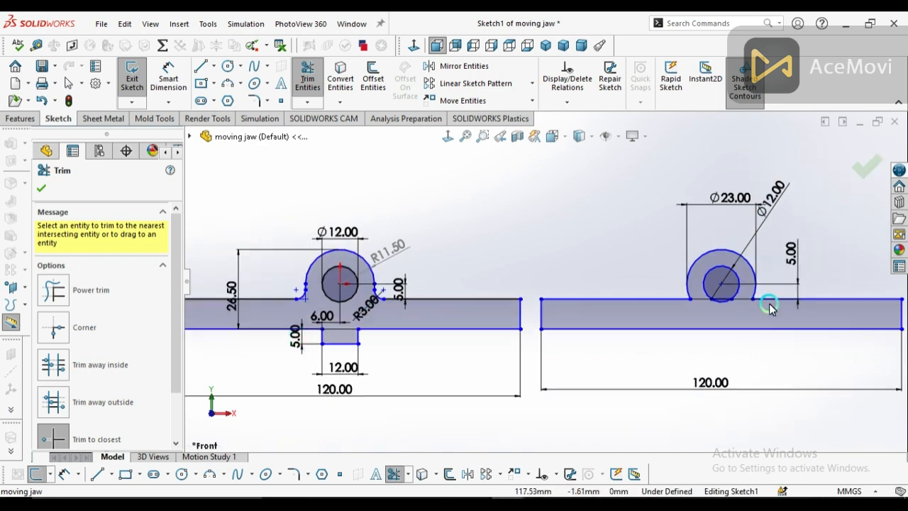
scroll(781, 290, down, 2)
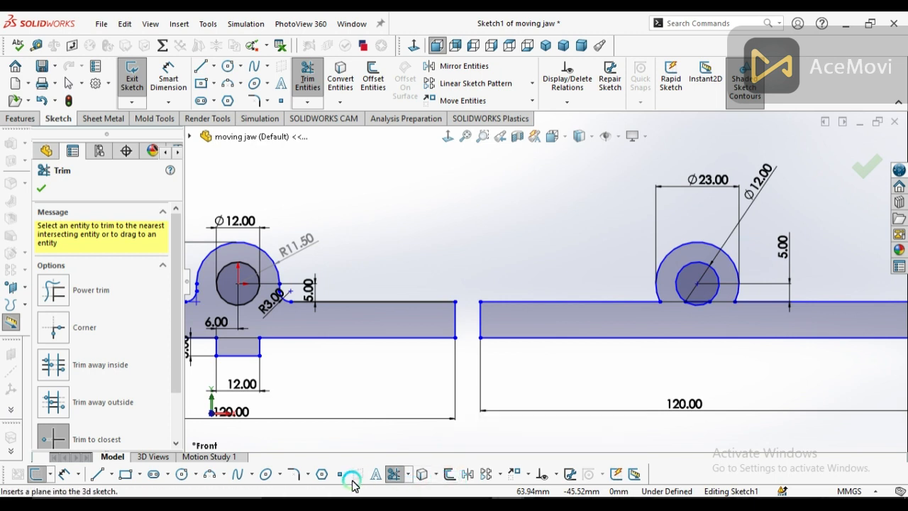
click(291, 484)
scroll(780, 243, down, 2)
mouse_move(786, 227)
mouse_down()
mouse_move(617, 293)
mouse_move(537, 339)
mouse_up()
click(490, 276)
click(142, 334)
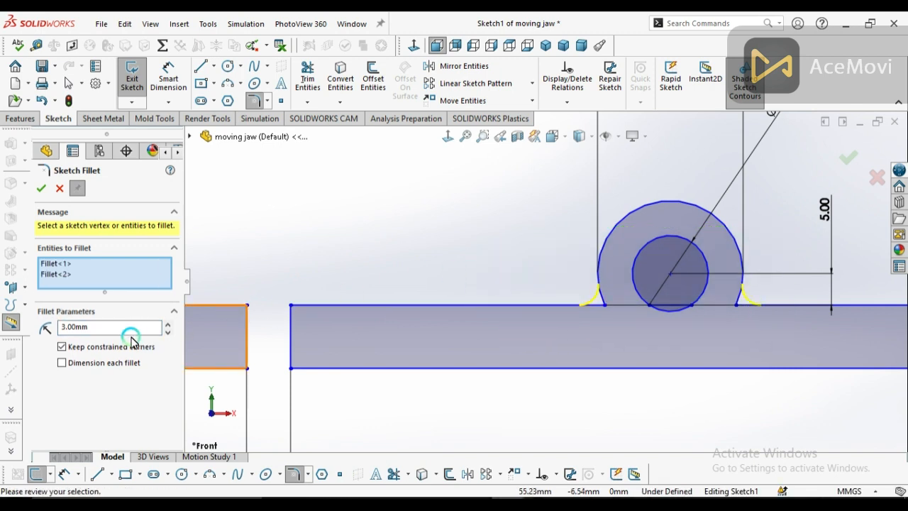
click(41, 190)
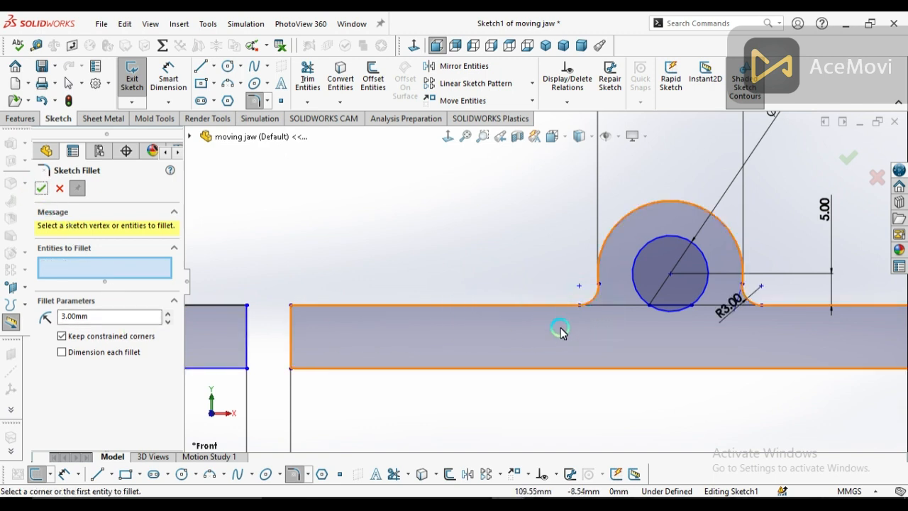
Step: Sketch a vertical line about 4.4 mm long downward from the bar's lower edge, aligned with the circles' centre
scroll(561, 332, up, 5)
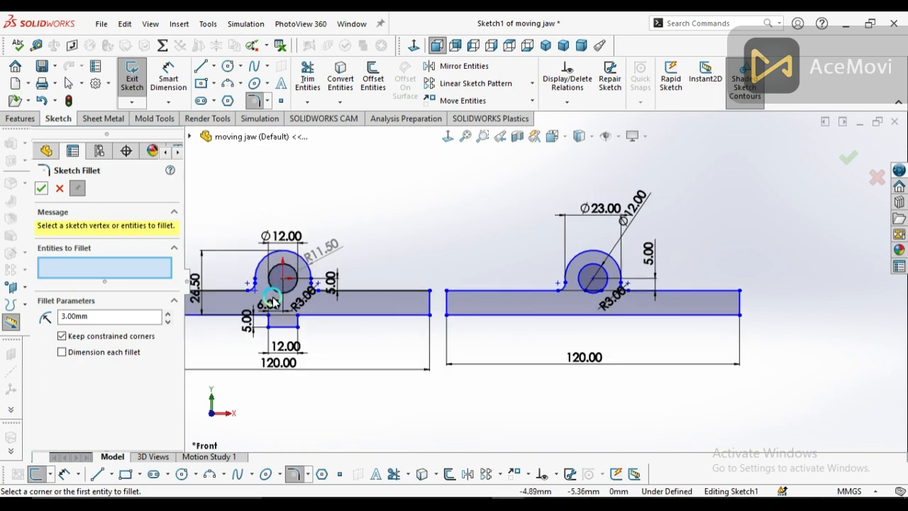
scroll(559, 323, down, 1)
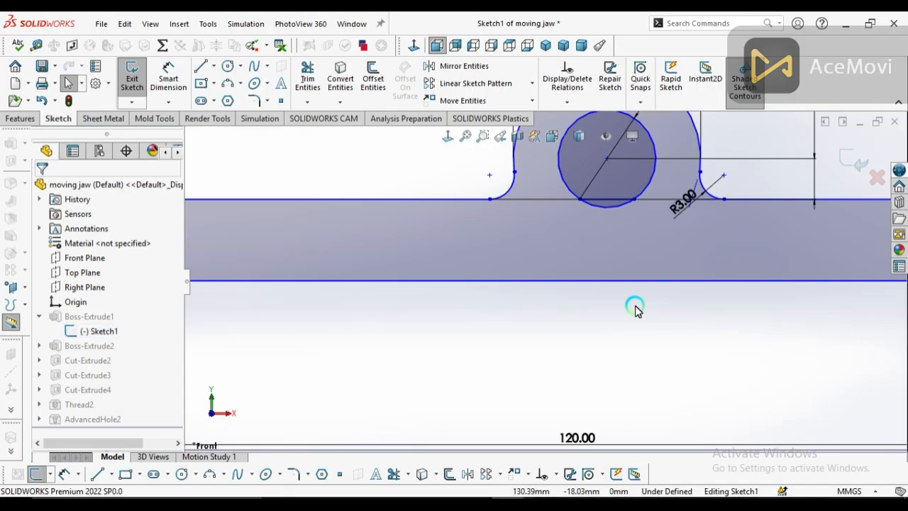
click(202, 68)
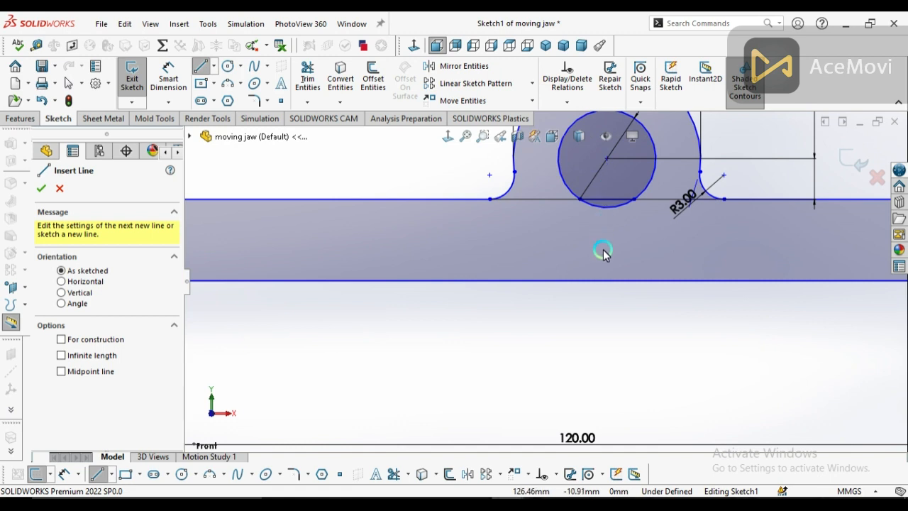
click(605, 281)
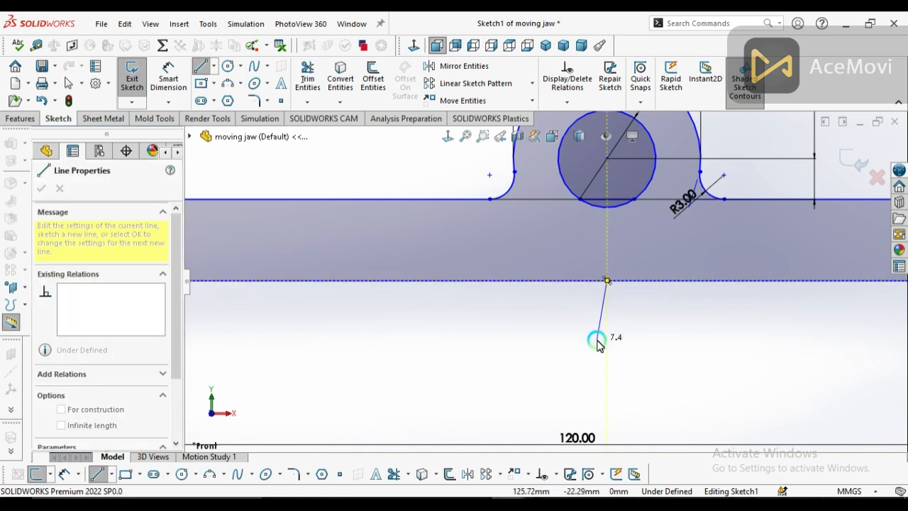
click(609, 319)
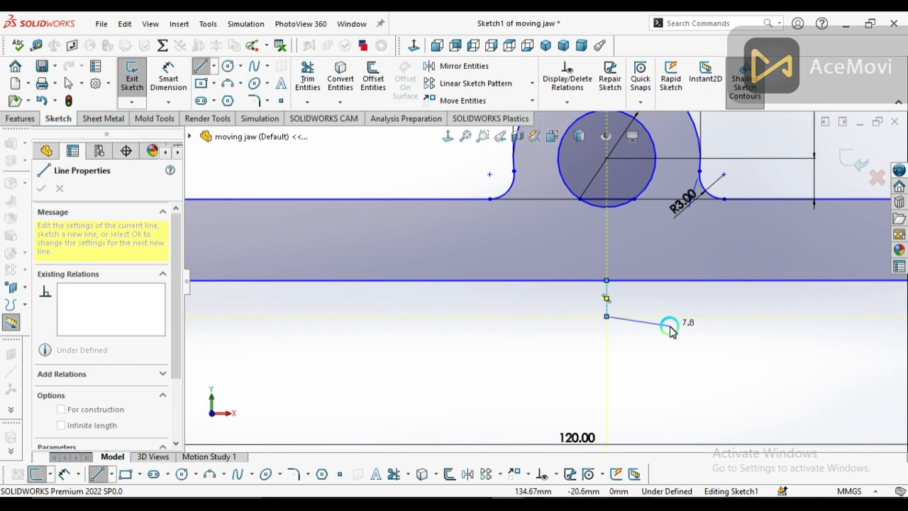
key(Escape)
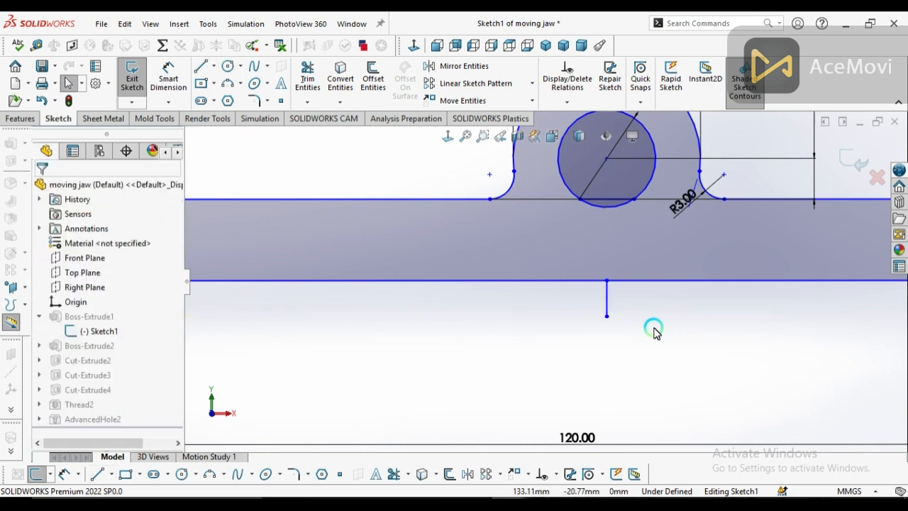
Step: Offset the short vertical line below the bar by 6 mm bi-directionally, with chain selection off
click(448, 474)
click(605, 303)
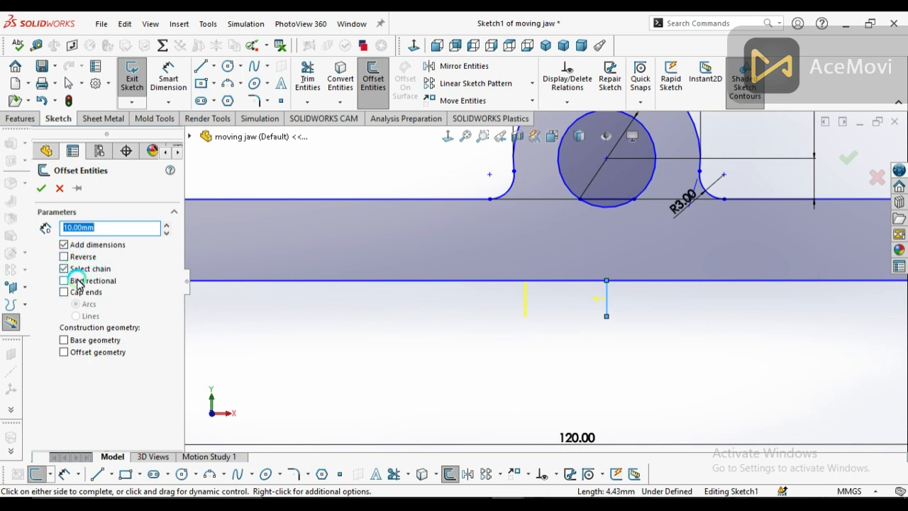
click(64, 283)
click(65, 267)
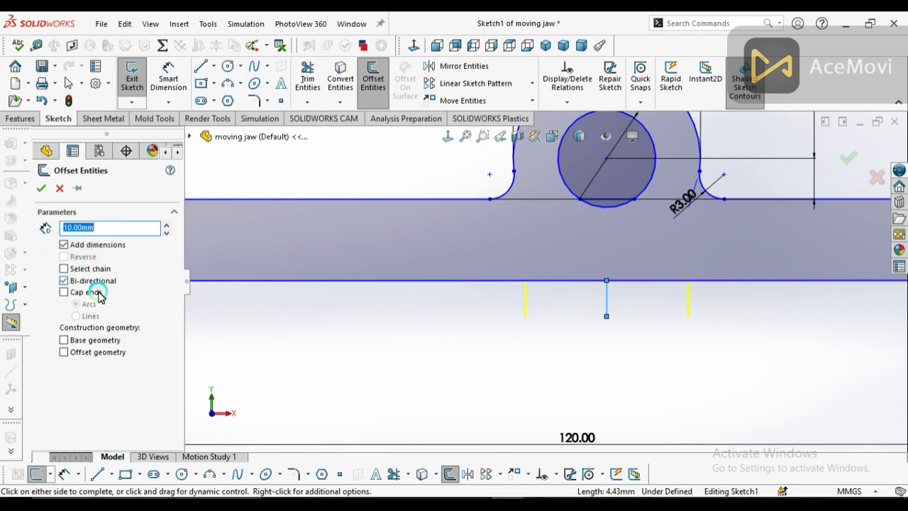
scroll(745, 329, up, 8)
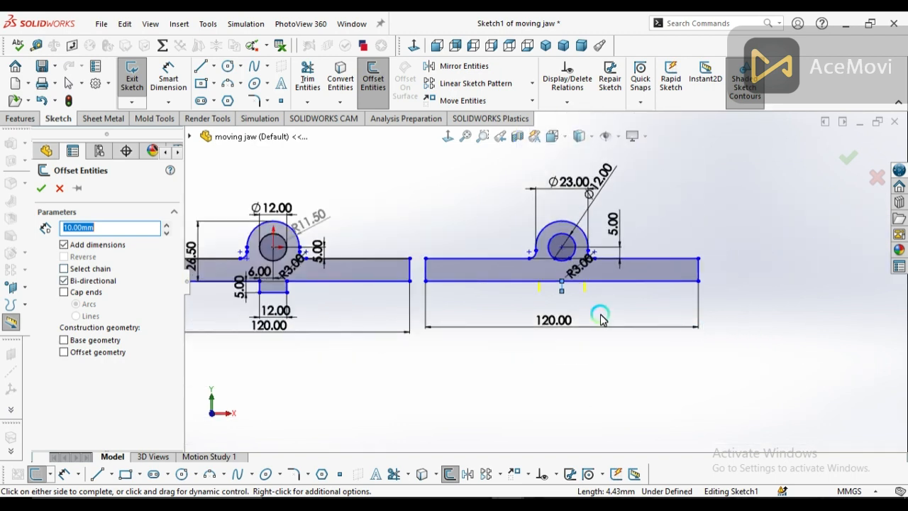
scroll(464, 298, down, 2)
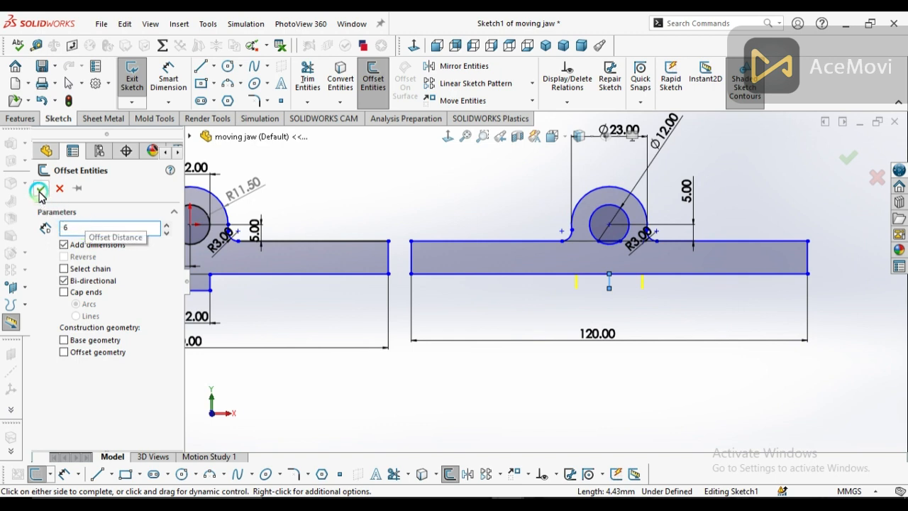
key(Return)
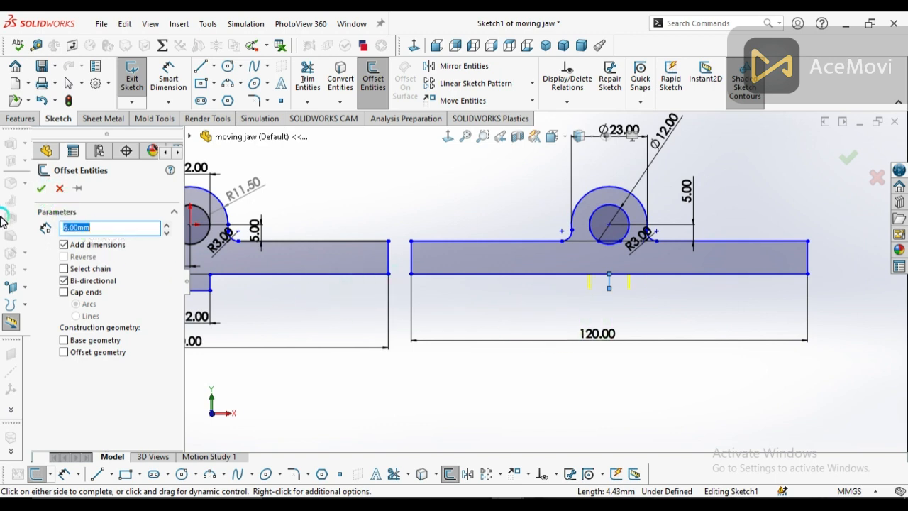
click(38, 190)
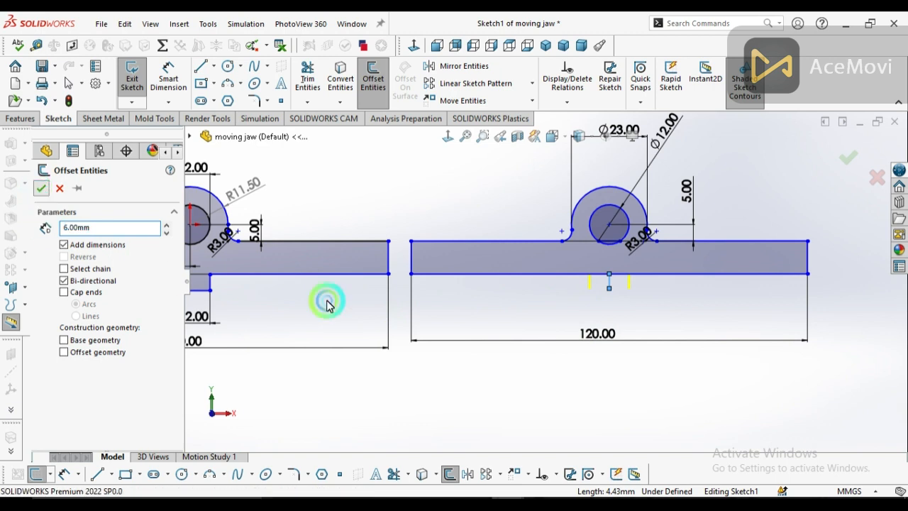
Step: Sketch a horizontal line joining the lower ends of the two offset lines to close the tab
scroll(649, 283, down, 3)
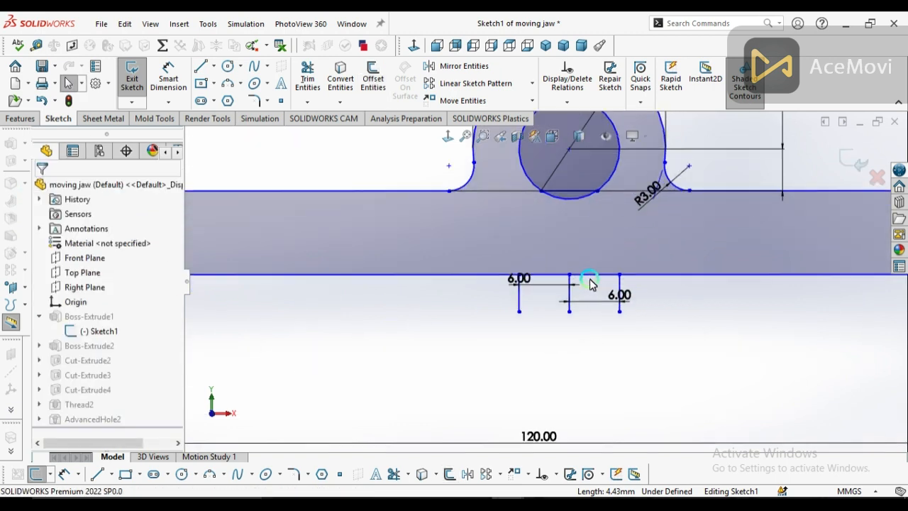
click(97, 473)
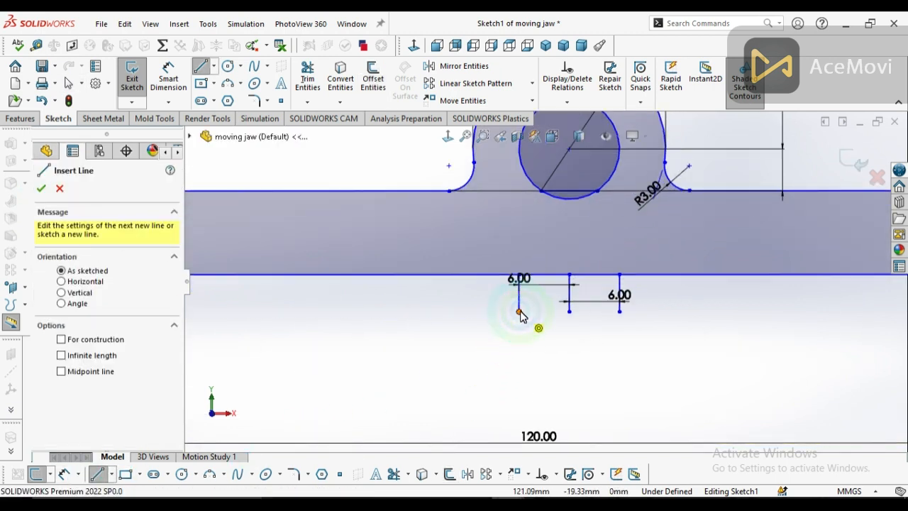
click(621, 319)
click(620, 312)
double_click(621, 354)
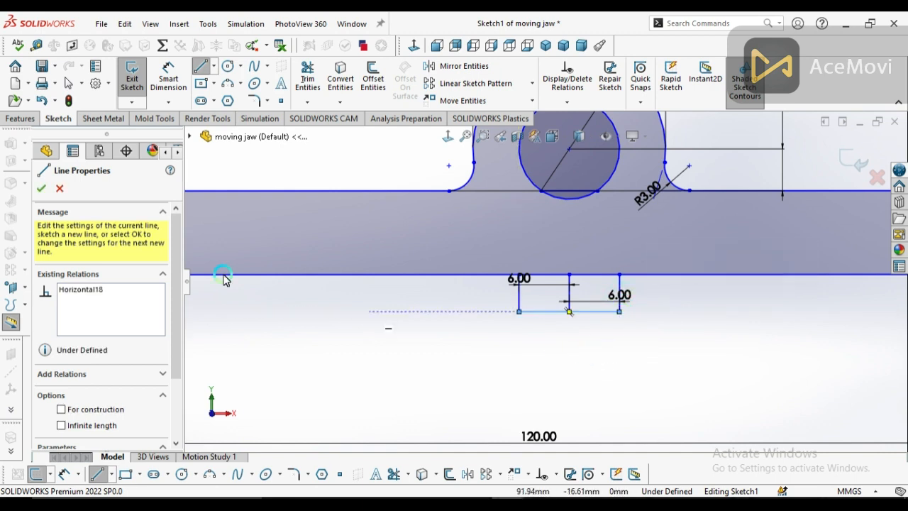
click(41, 188)
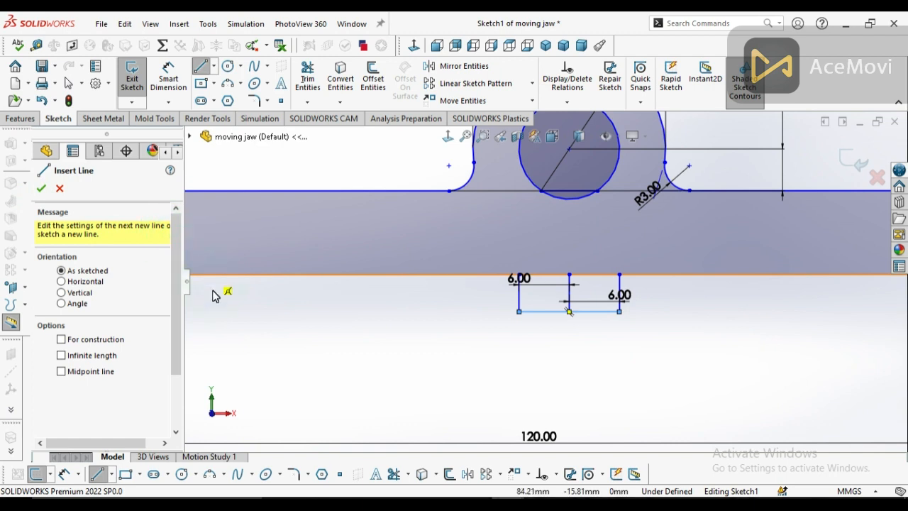
click(41, 188)
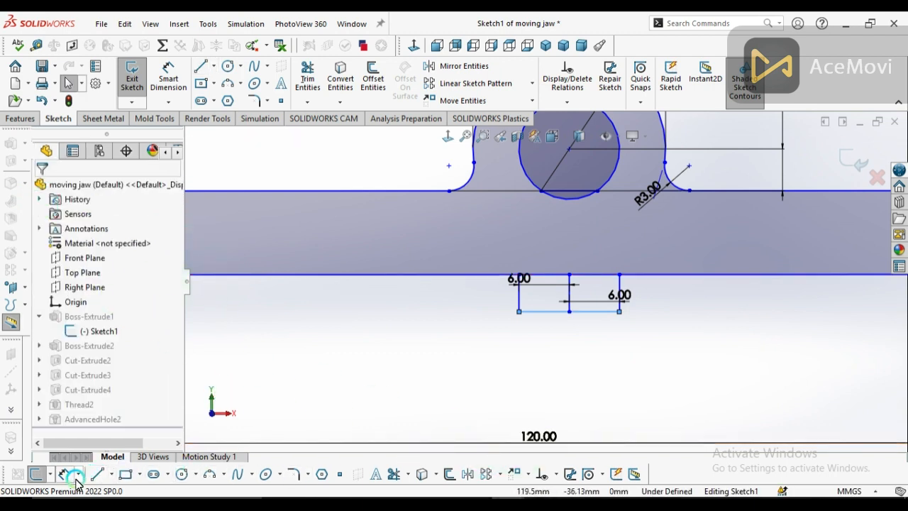
Step: Trim away the bar's lower edge between the tab's sides and delete the vertical centre line inside the tab
click(394, 474)
click(583, 279)
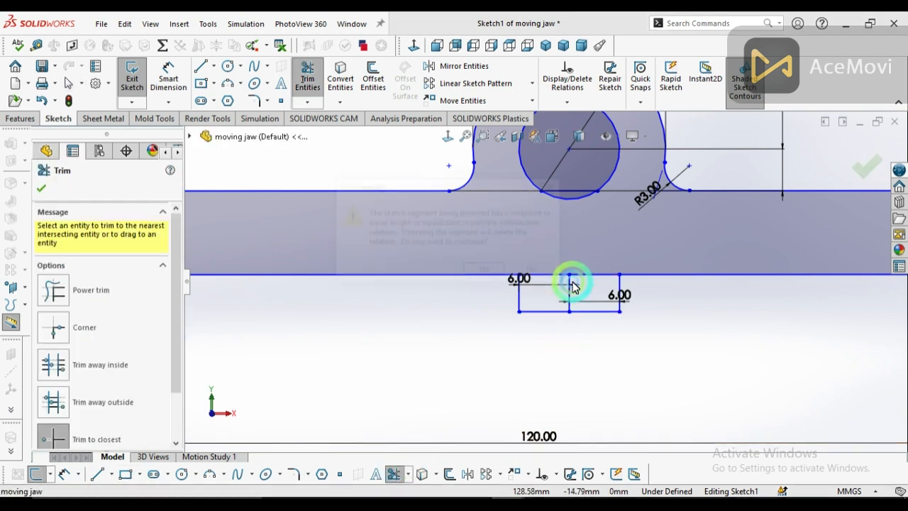
click(497, 273)
click(544, 277)
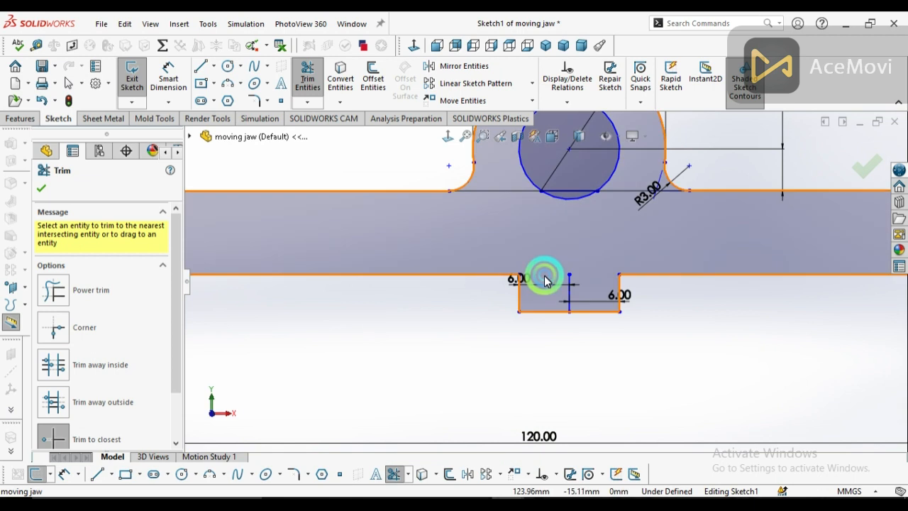
key(Escape)
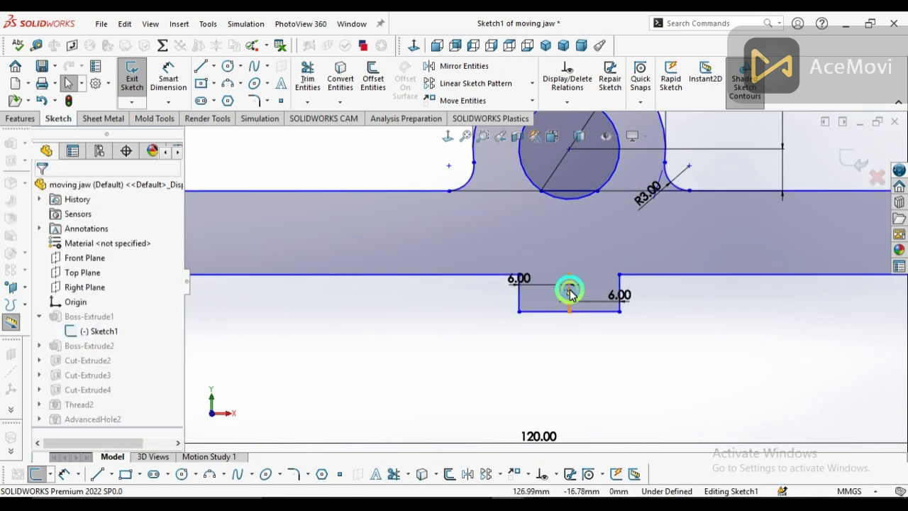
click(569, 292)
key(Delete)
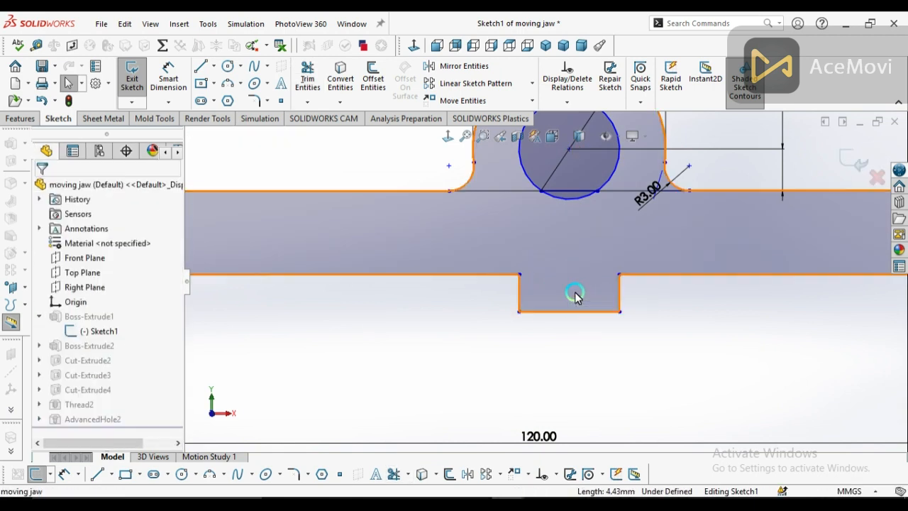
Step: Compare the redrawn profile with the original jaw profile beside it
scroll(569, 370, up, 5)
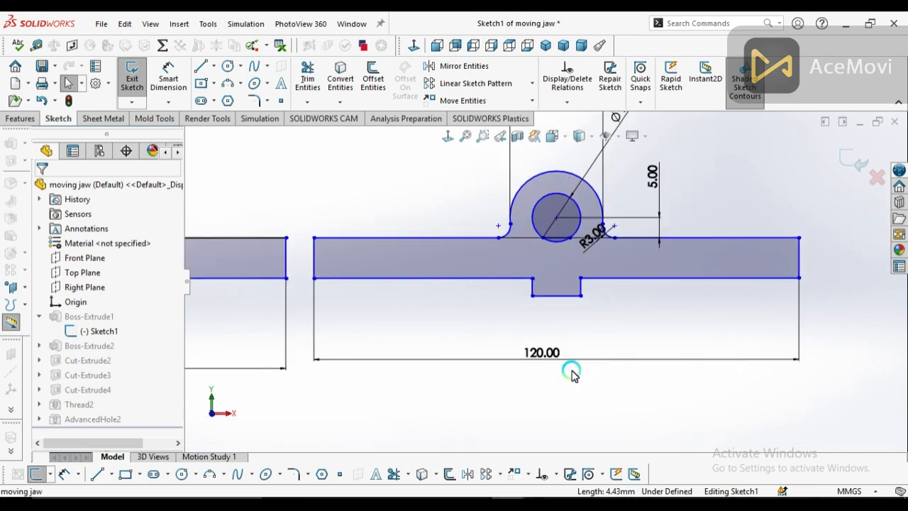
scroll(576, 359, up, 3)
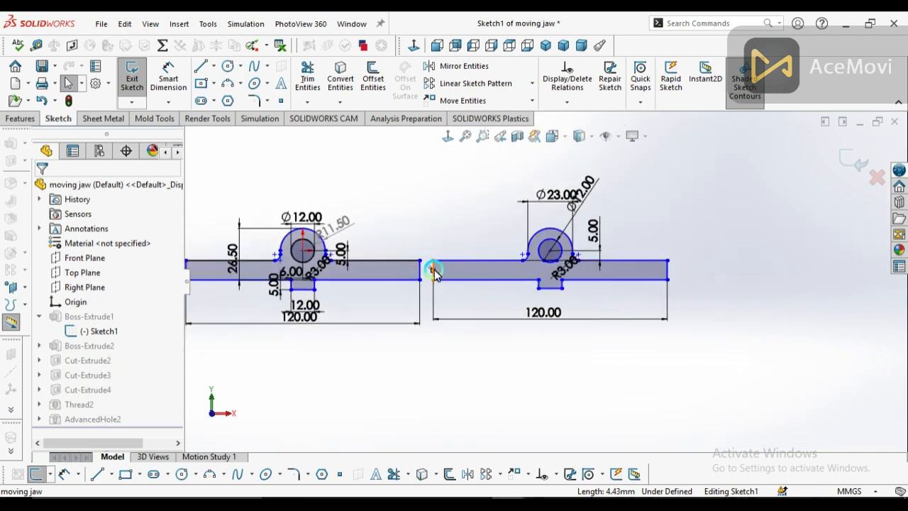
scroll(658, 294, down, 1)
scroll(643, 274, up, 1)
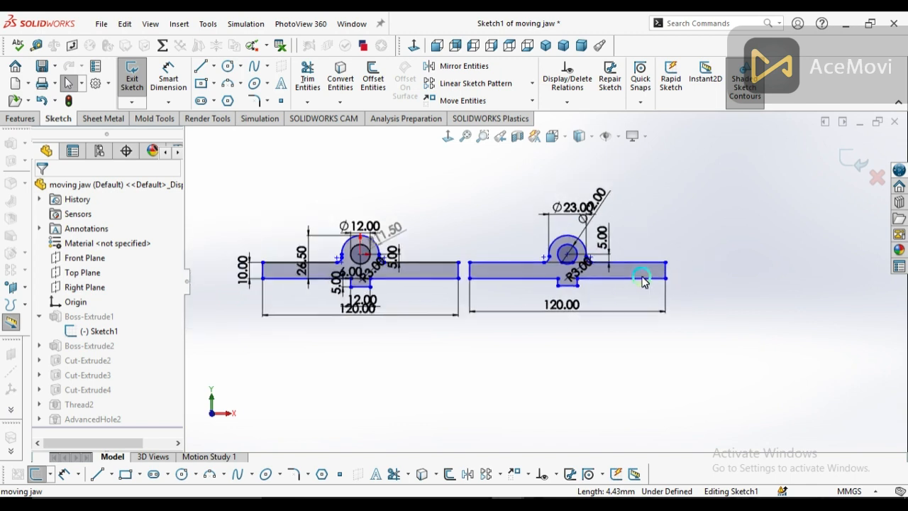
scroll(484, 253, down, 2)
scroll(485, 253, down, 1)
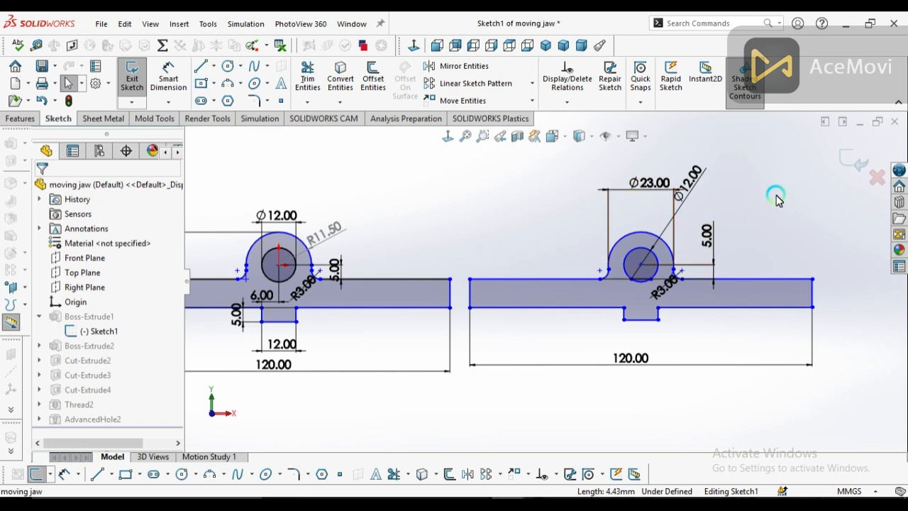
scroll(567, 257, up, 2)
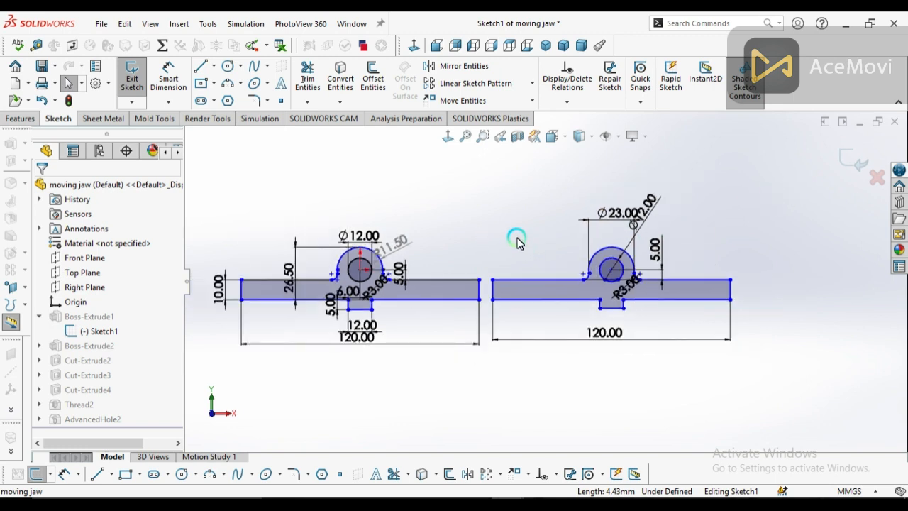
Step: Delete the entire redrawn profile with its dimensions, keeping the original profile, and exit the sketch
click(858, 171)
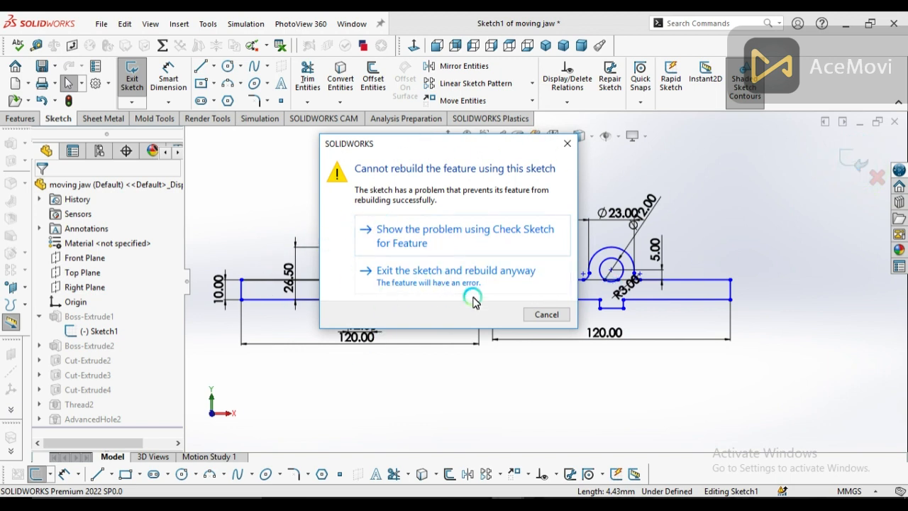
click(566, 142)
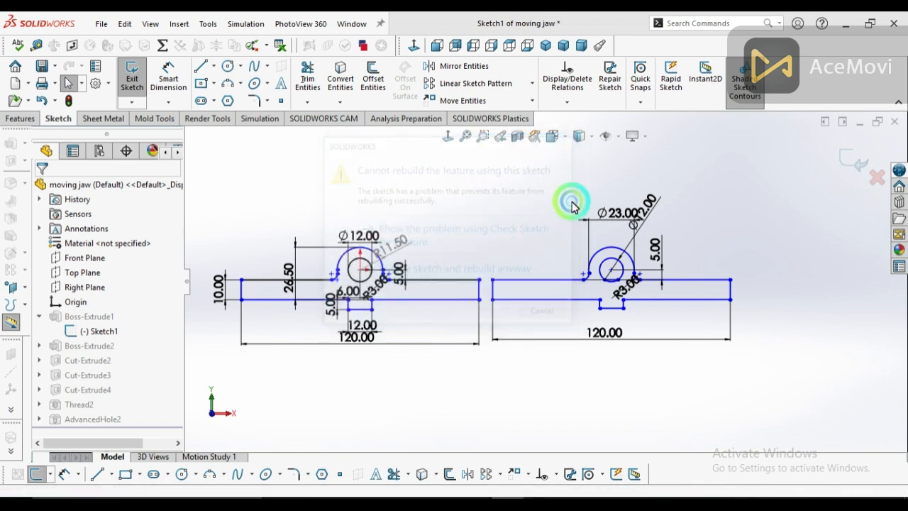
mouse_move(777, 178)
mouse_down()
mouse_move(568, 376)
mouse_move(487, 393)
mouse_move(492, 401)
mouse_up()
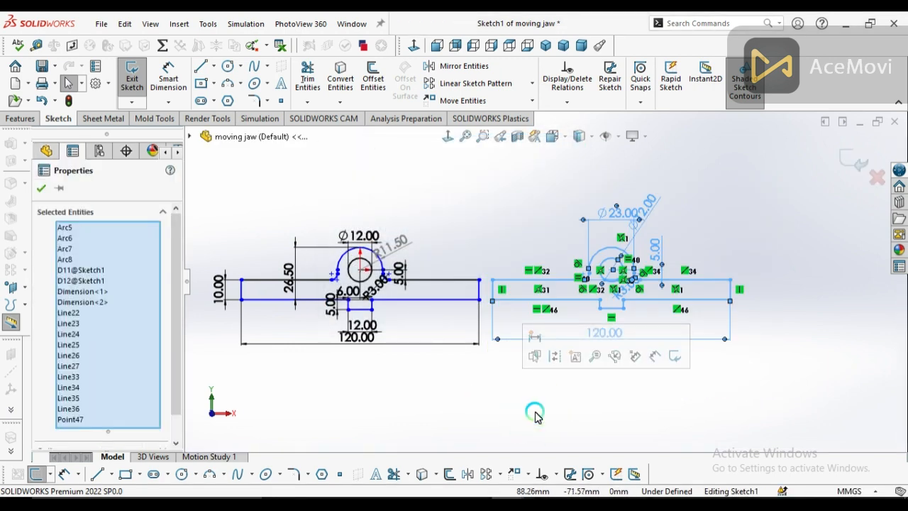
key(Delete)
click(869, 154)
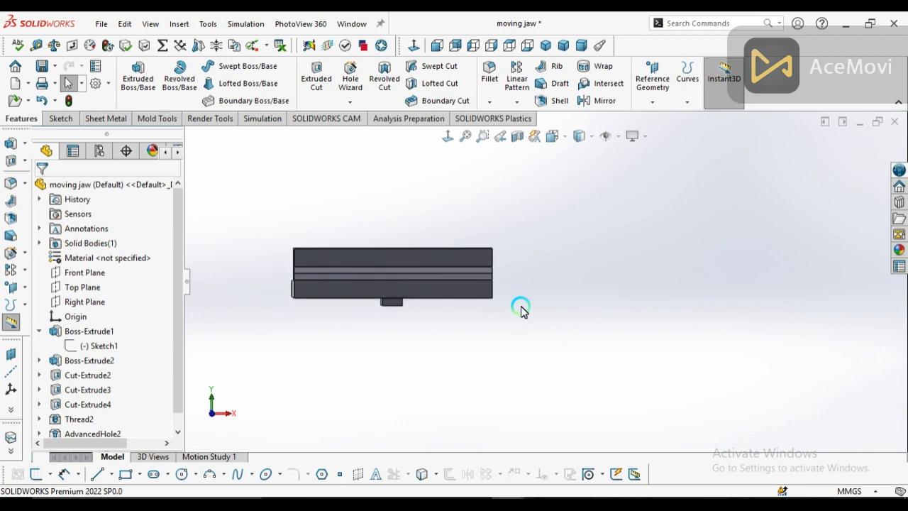
Step: Examine the end condition and depth in the definition of Boss-Extrude1, and close the definition
middle_drag(497, 266, 626, 352)
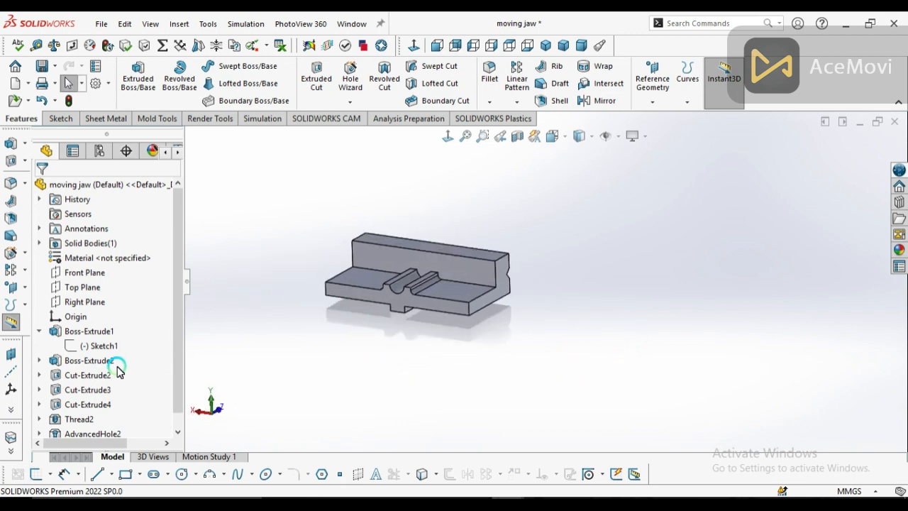
click(101, 333)
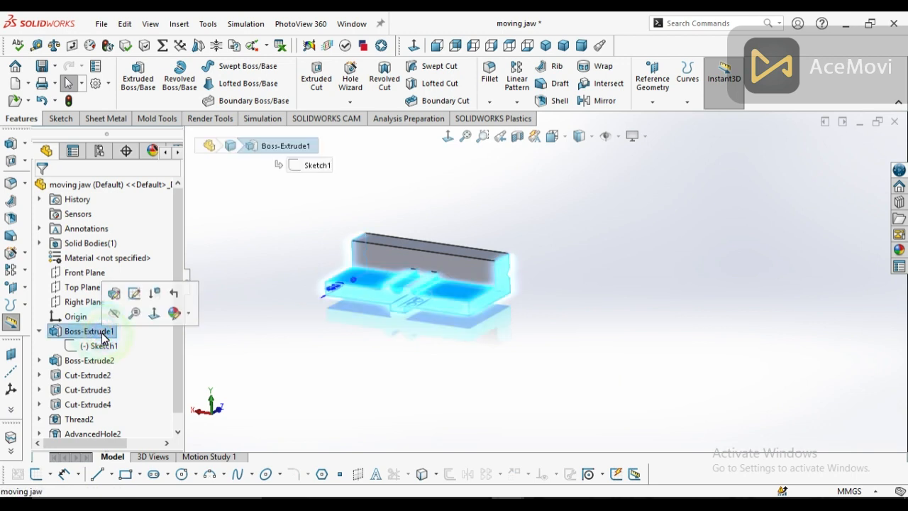
click(117, 301)
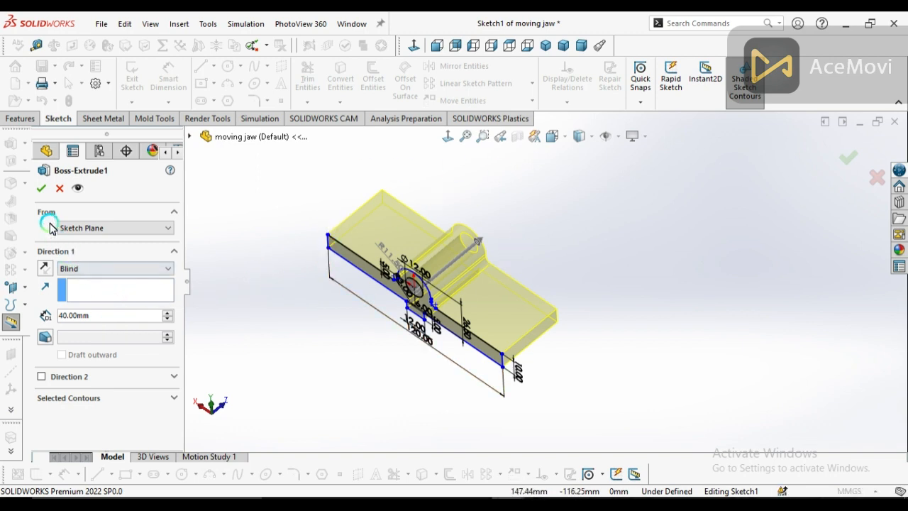
click(41, 194)
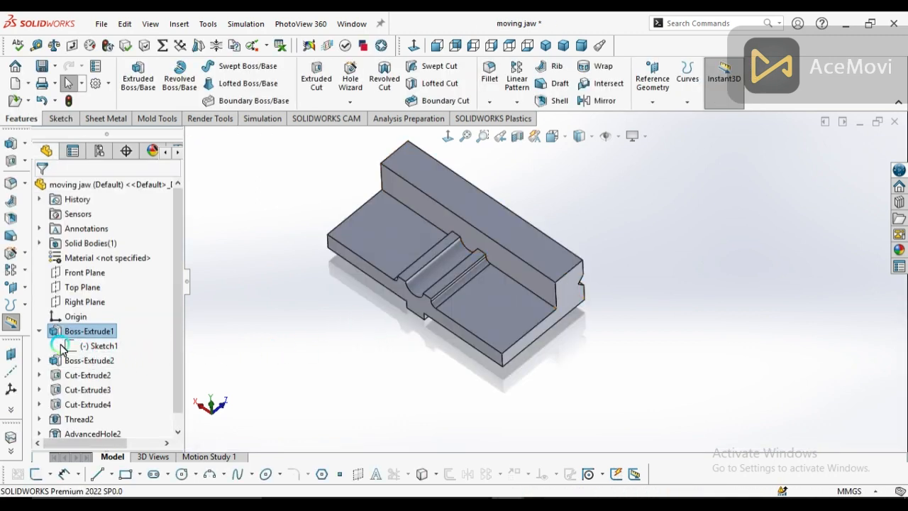
Step: Select Sketch2 under Boss-Extrude2 and examine where its rectangle lies on the jaw's rear block
click(40, 334)
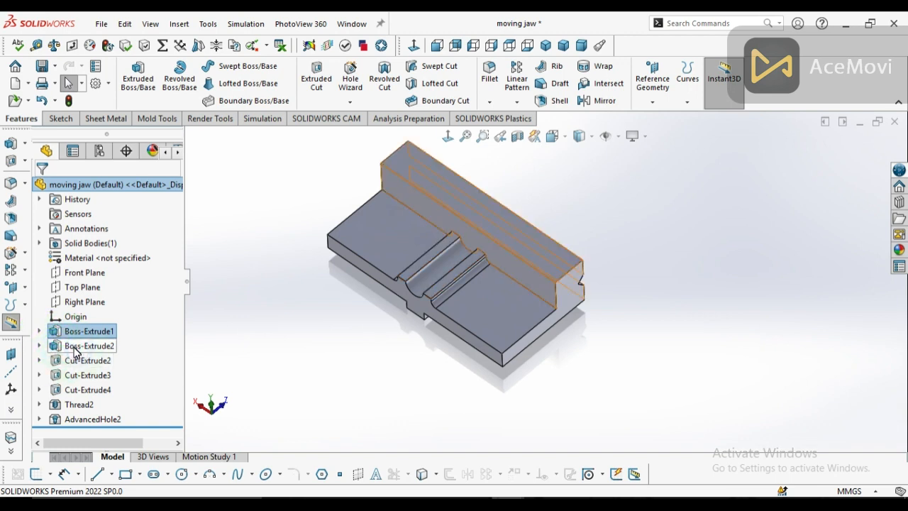
click(40, 346)
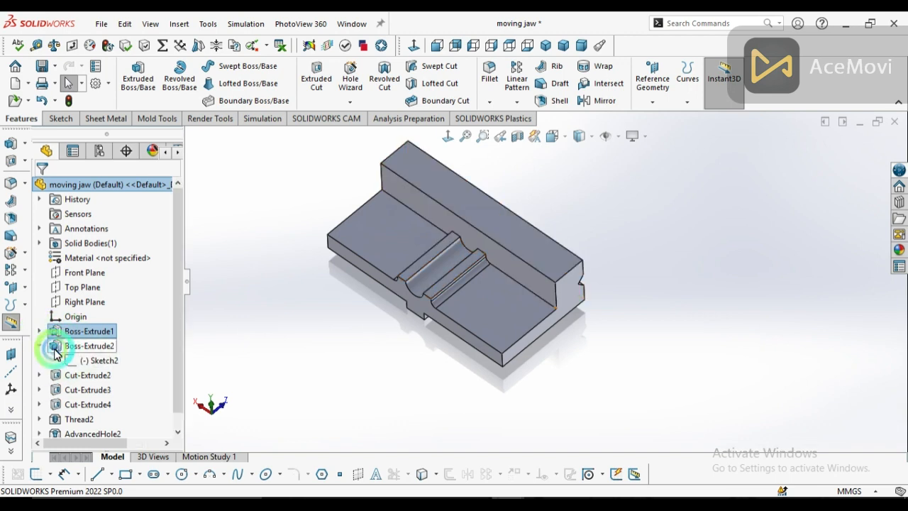
click(97, 362)
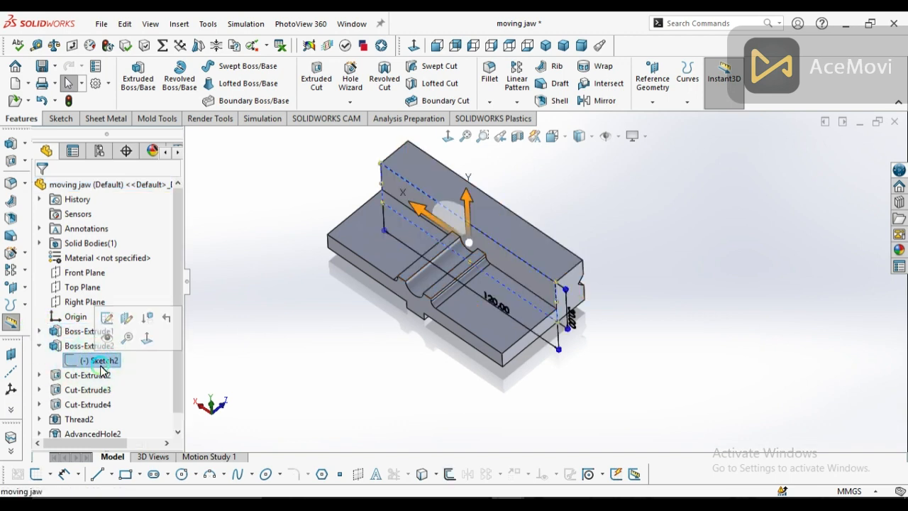
mouse_move(552, 378)
middle_down()
mouse_move(456, 322)
mouse_move(434, 399)
mouse_move(487, 442)
mouse_move(476, 436)
middle_up()
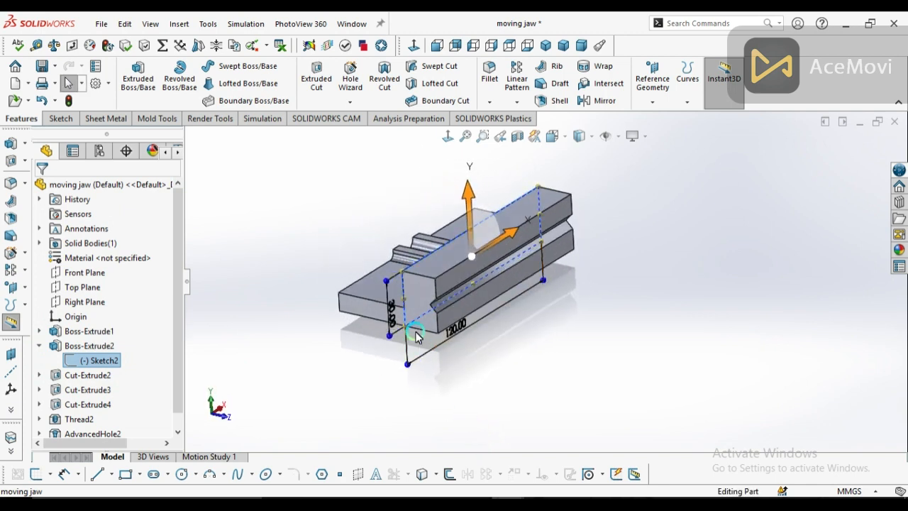
scroll(417, 333, down, 4)
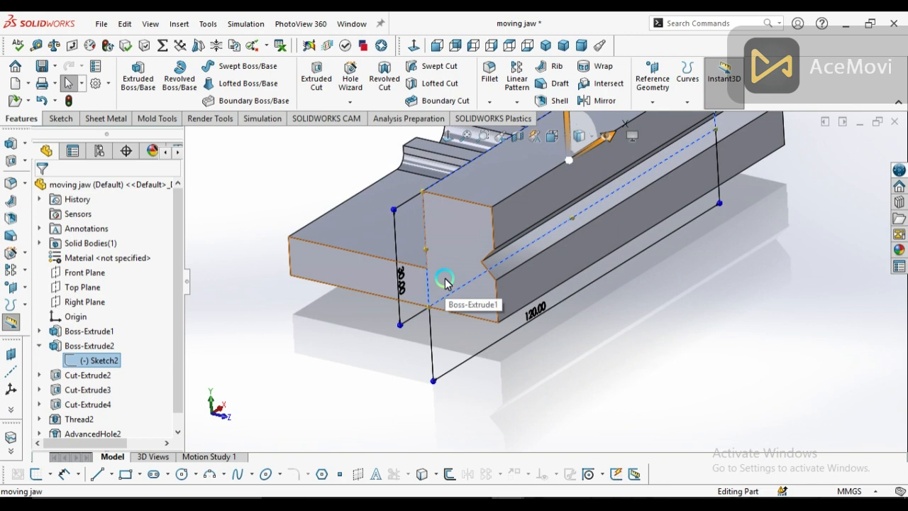
mouse_move(371, 281)
middle_down()
mouse_move(448, 310)
mouse_move(259, 235)
mouse_move(449, 298)
mouse_move(393, 298)
mouse_move(405, 271)
mouse_move(421, 344)
middle_up()
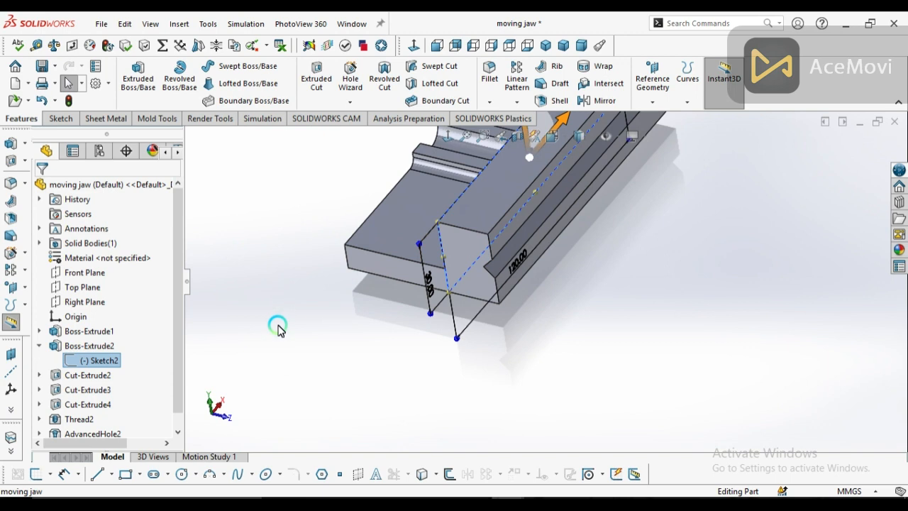
Step: Open Sketch2 of Boss-Extrude2 for editing and examine its dimensioned rectangle and extrusion preview against the base body
right_click(118, 365)
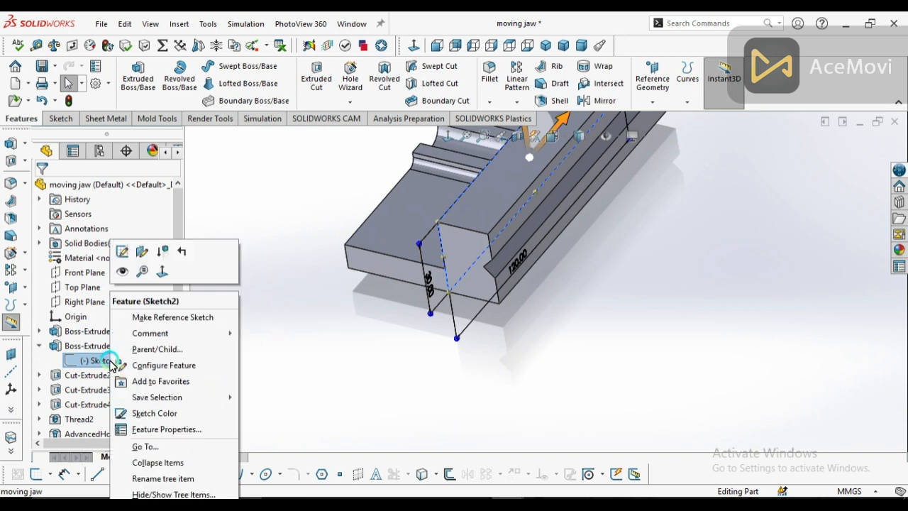
click(124, 259)
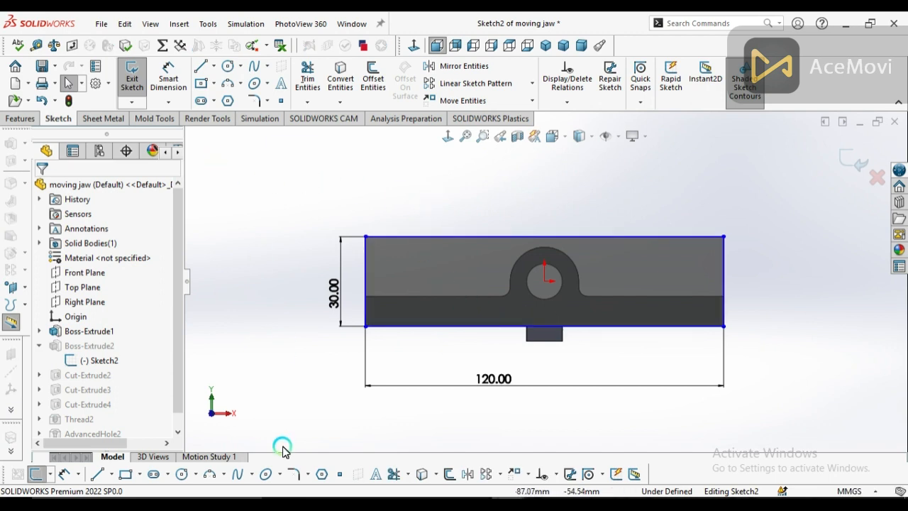
click(100, 480)
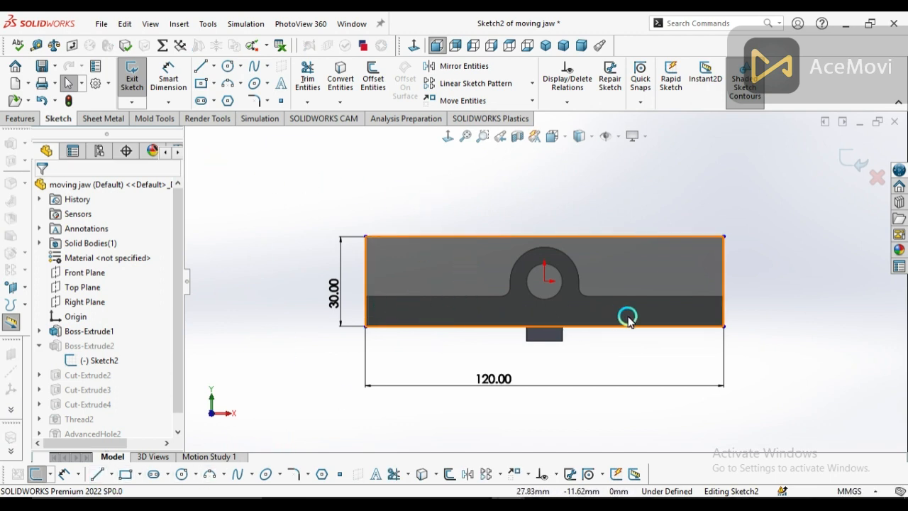
key(ctrl+7)
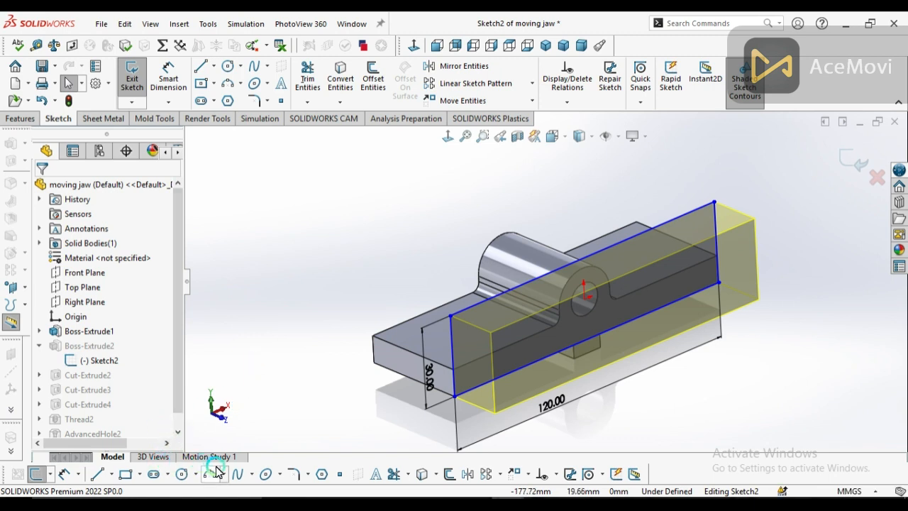
click(128, 475)
click(137, 480)
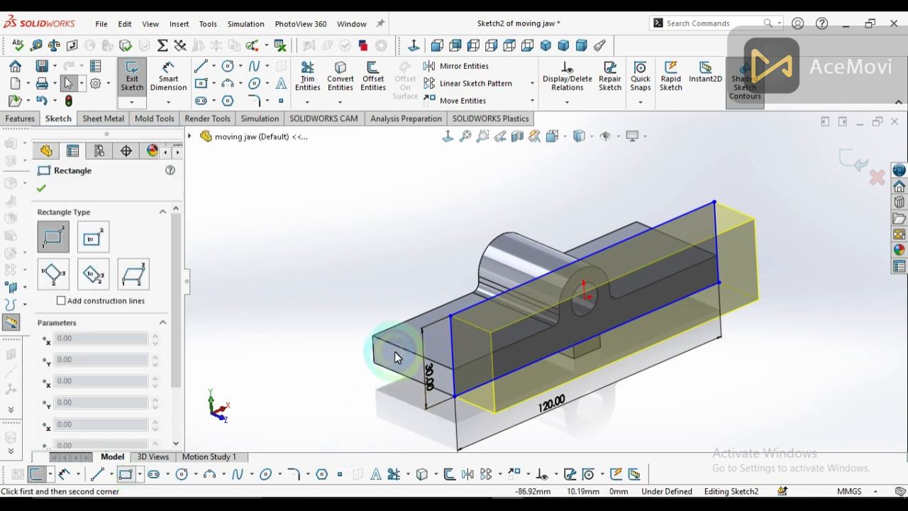
click(456, 399)
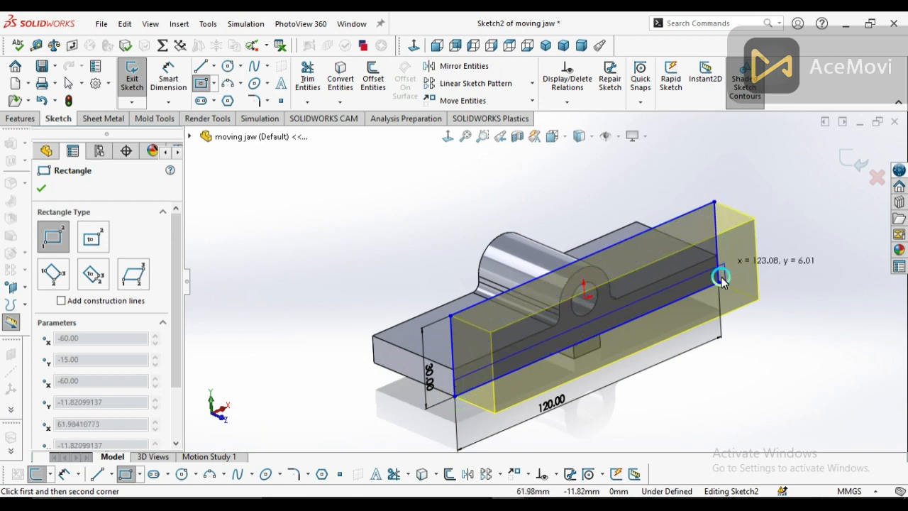
click(714, 203)
key(Escape)
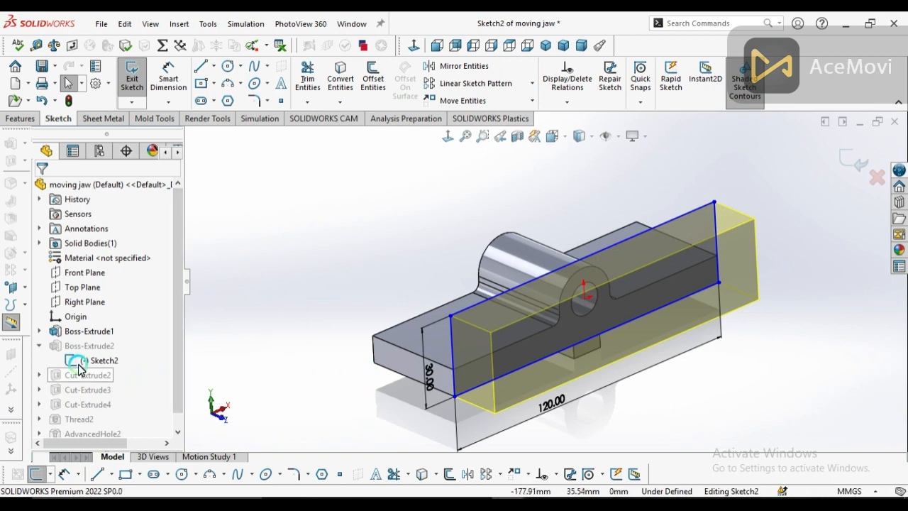
Step: Exit Sketch2, then examine the end condition and depth in the definition of Boss-Extrude2 and close it
click(851, 173)
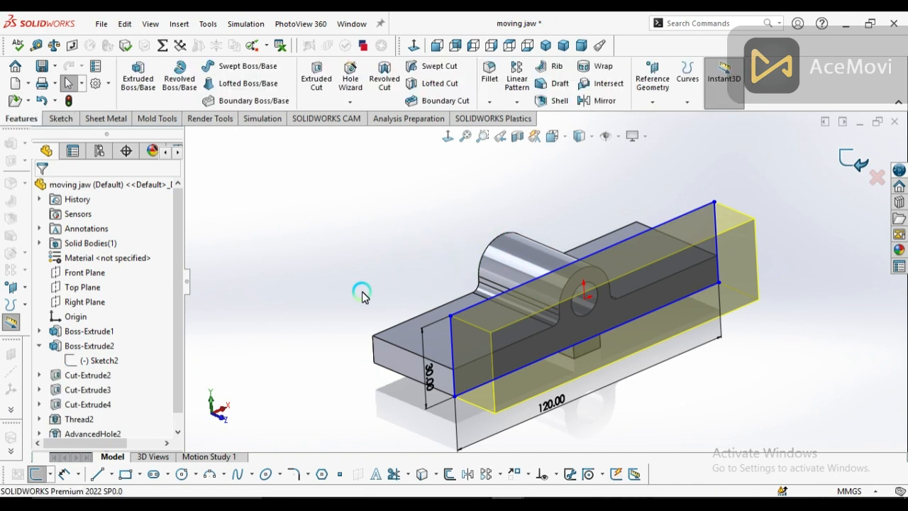
click(99, 346)
click(125, 304)
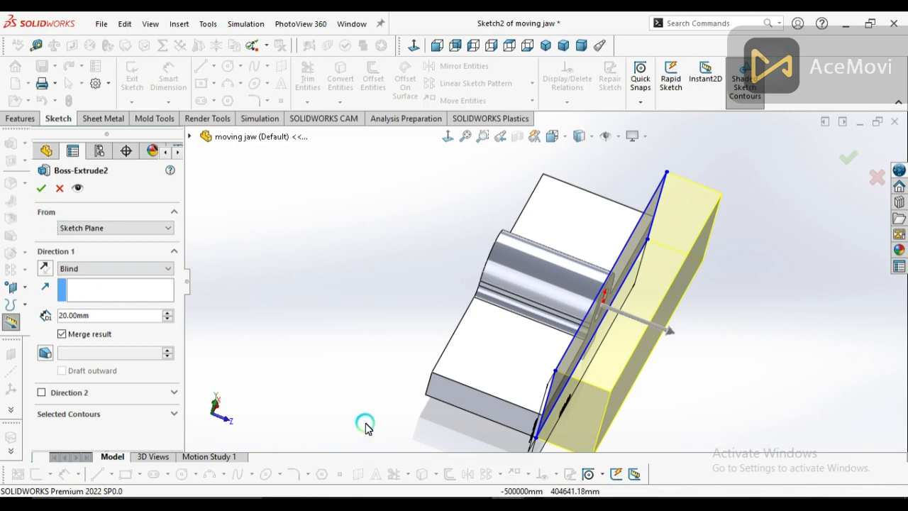
click(43, 192)
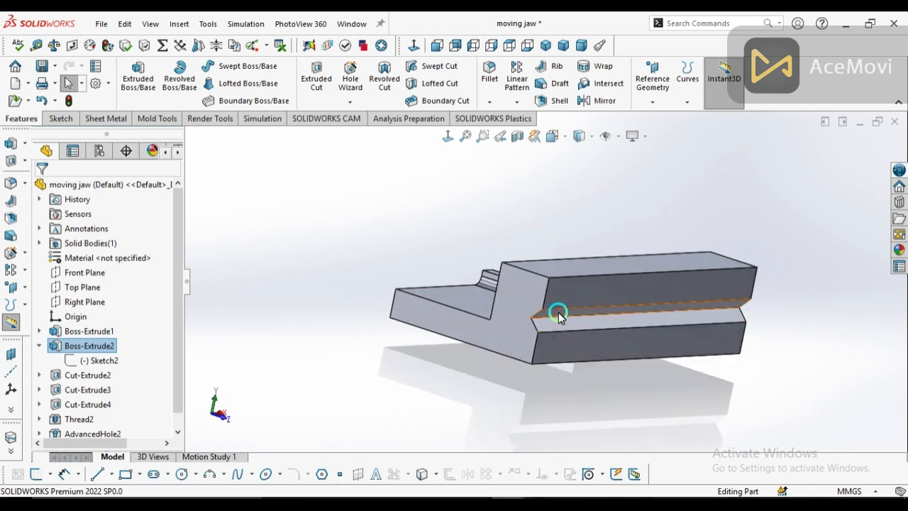
Step: Select Cut-Extrude2 and its Sketch4, and examine where the cut lies above the jaw's central hole
click(40, 346)
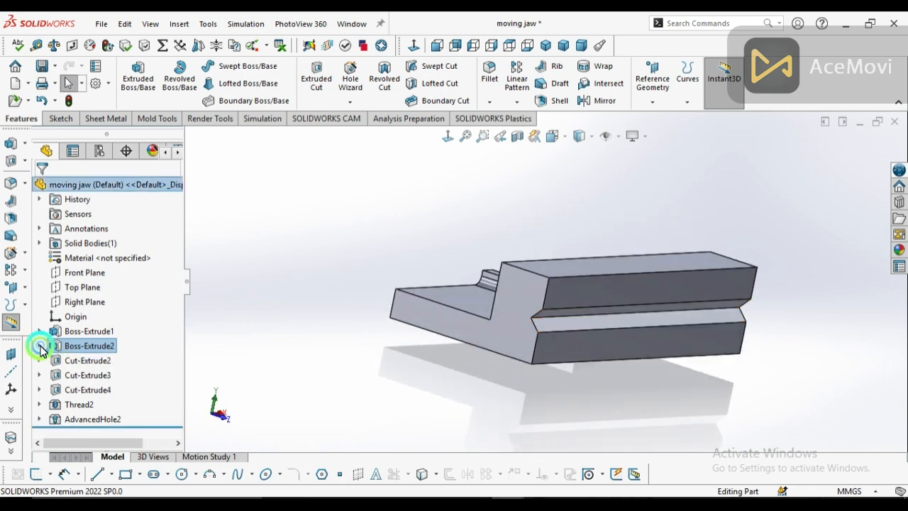
click(76, 362)
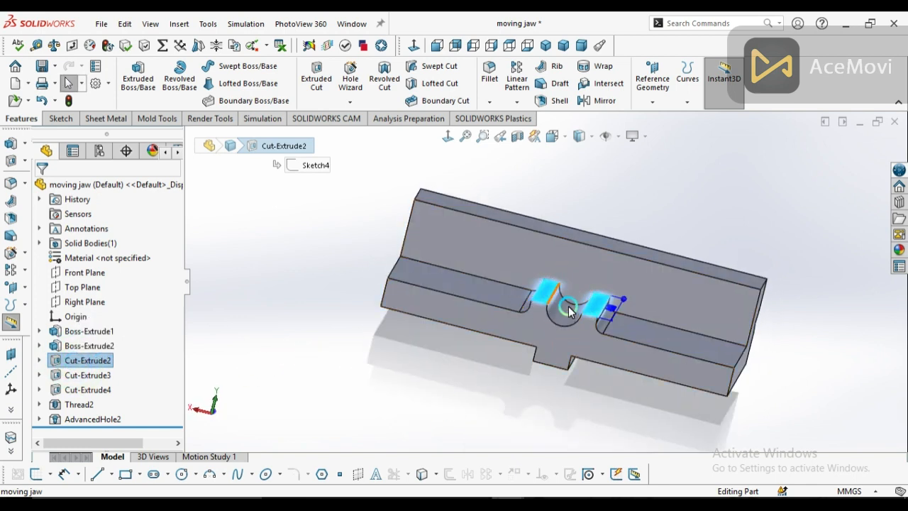
click(41, 360)
click(95, 376)
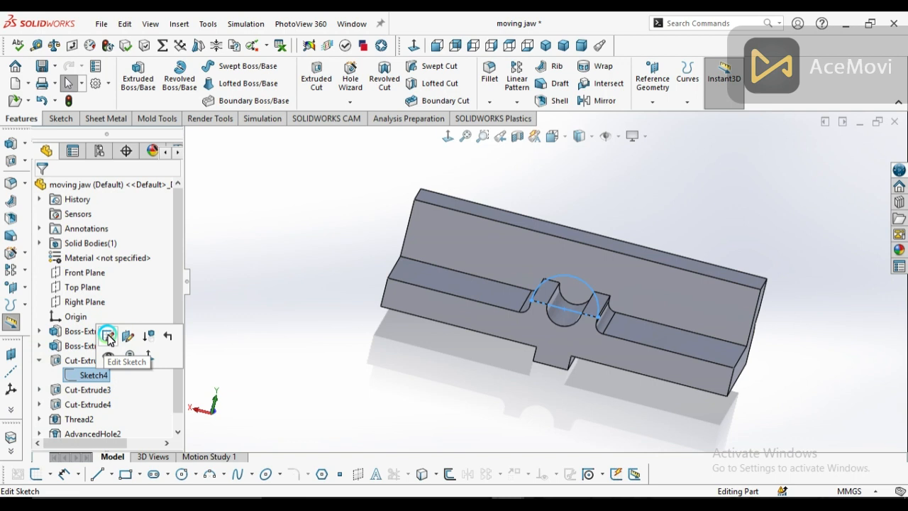
mouse_move(555, 402)
middle_down()
mouse_move(531, 397)
mouse_move(520, 415)
mouse_move(523, 358)
middle_up()
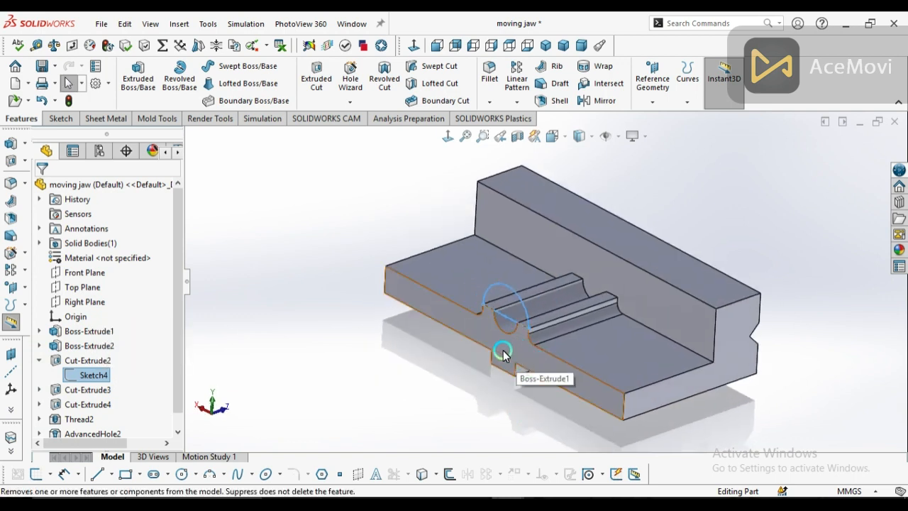
Step: Open Sketch4 of Cut-Extrude2 for editing and examine its half-circle profile around the hole
right_click(94, 377)
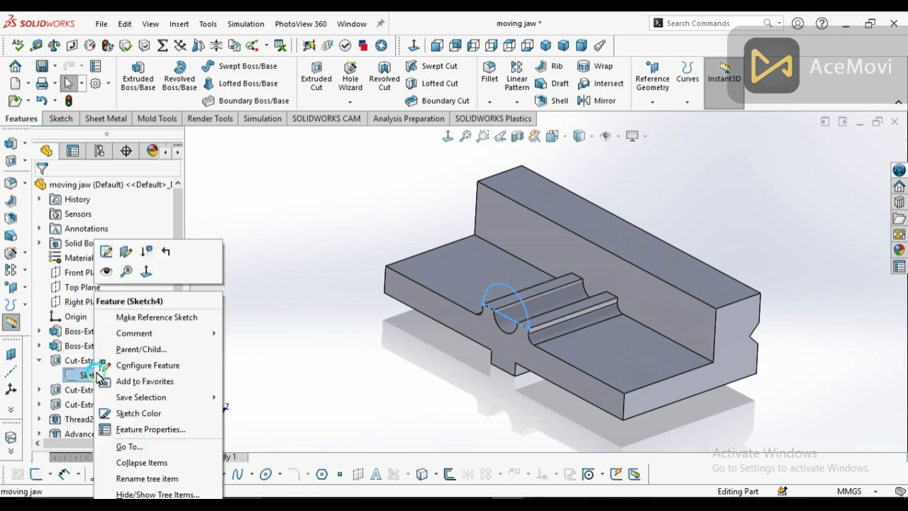
click(106, 254)
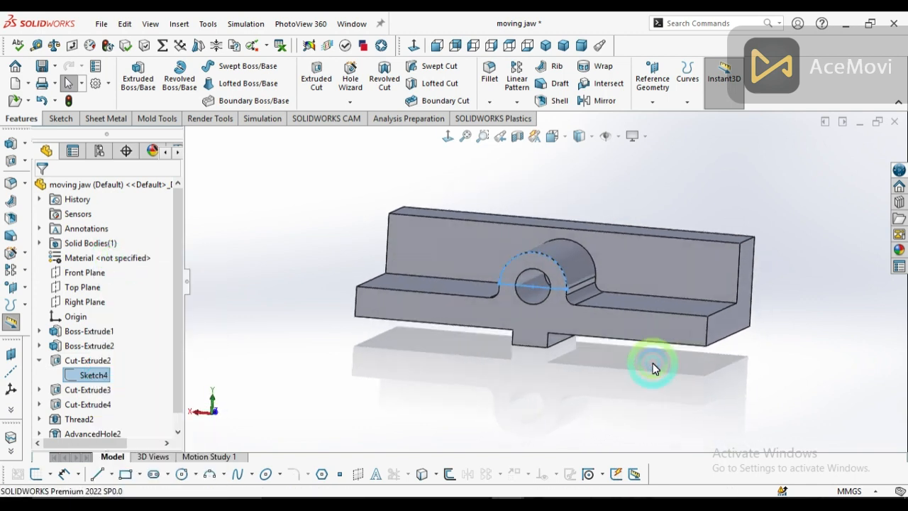
mouse_move(576, 266)
middle_down()
mouse_move(598, 281)
mouse_move(588, 306)
middle_up()
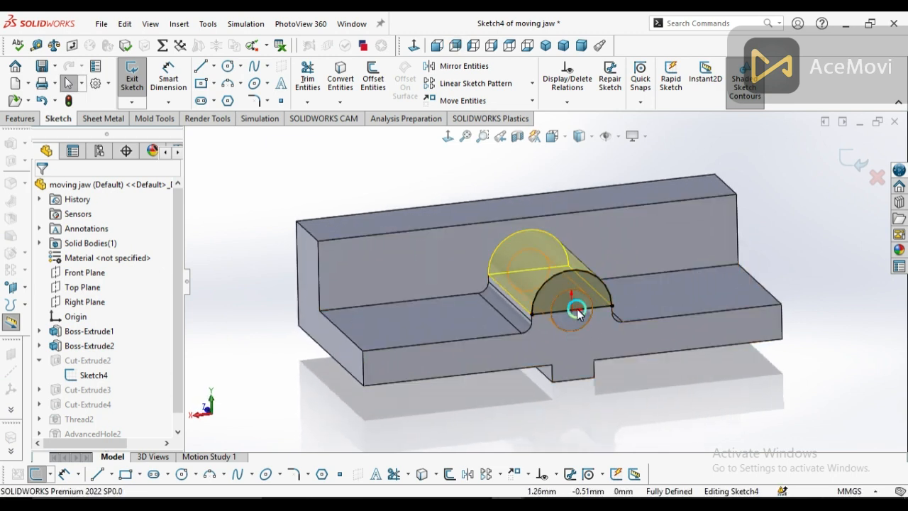
scroll(568, 312, down, 4)
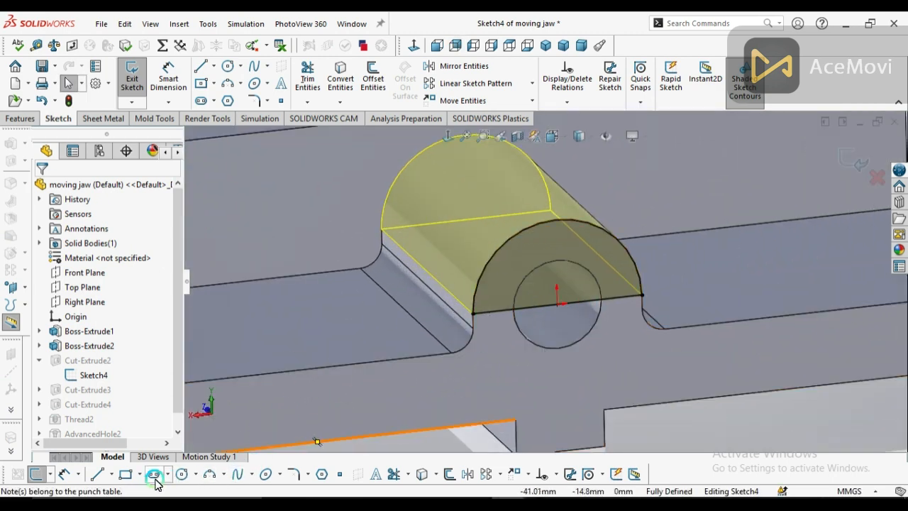
Step: Draw a circle centred on the origin that passes through the endpoint of the existing half-circle profile
click(182, 475)
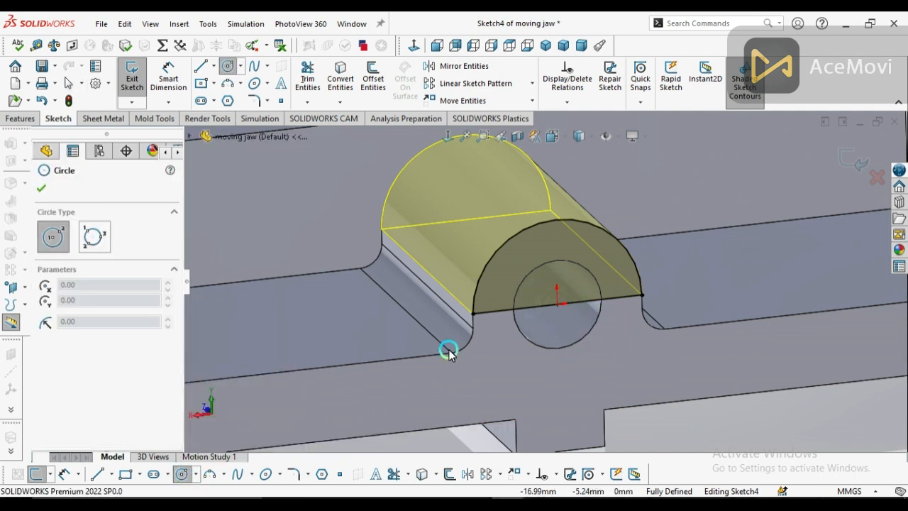
click(558, 305)
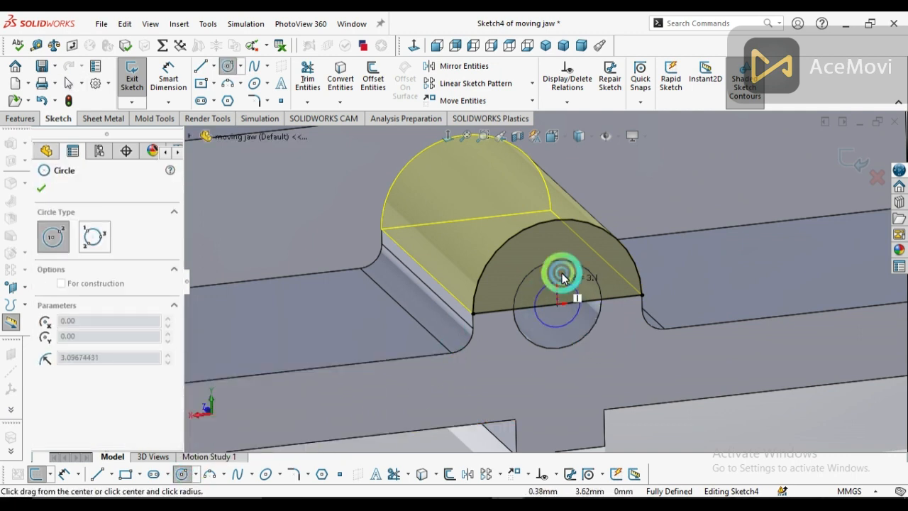
click(651, 302)
scroll(651, 303, down, 5)
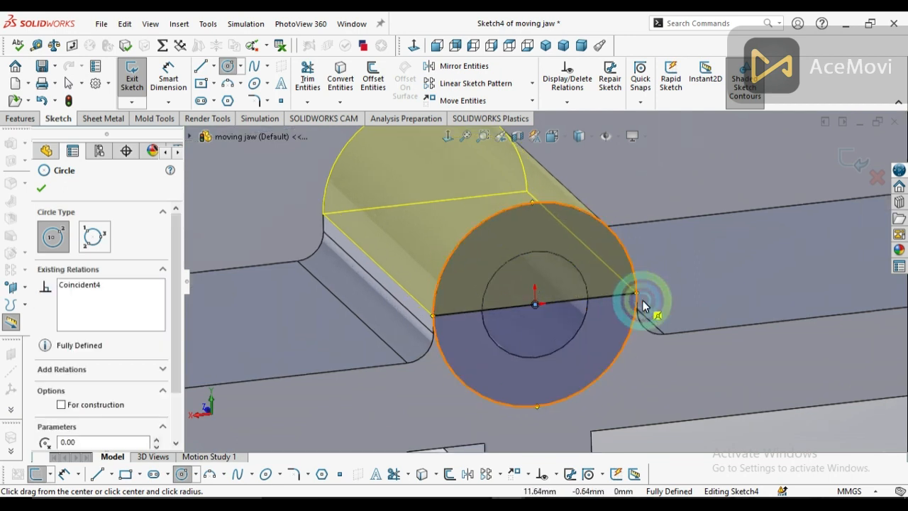
scroll(635, 321, up, 5)
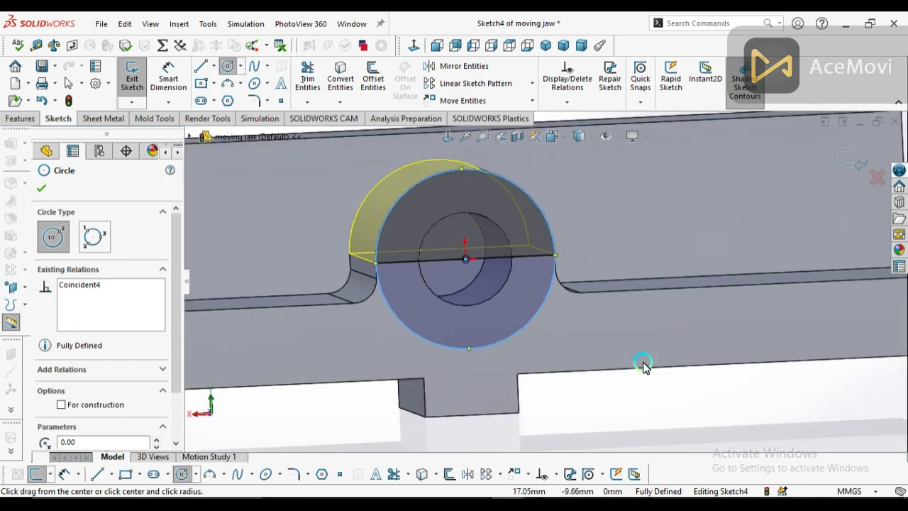
Step: Draw a horizontal line across the circle's diameter, joining the two ends of the half-circle profile
click(96, 475)
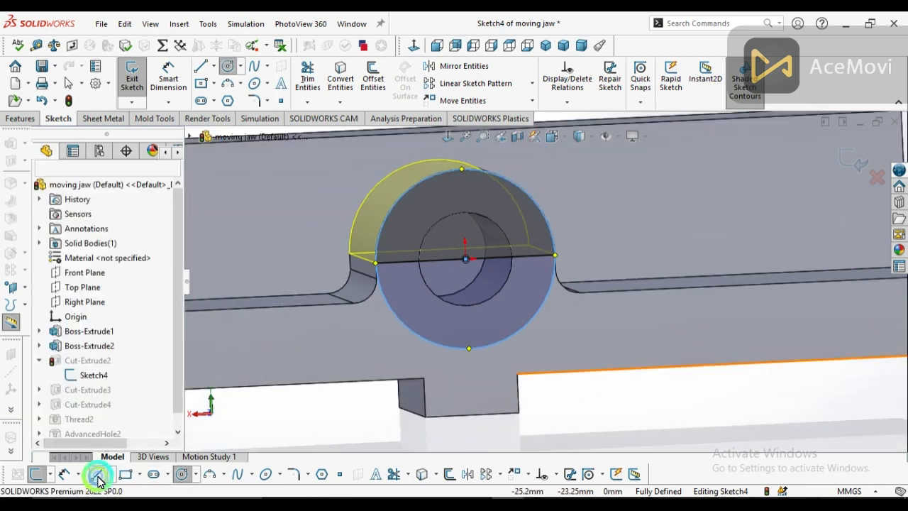
click(376, 264)
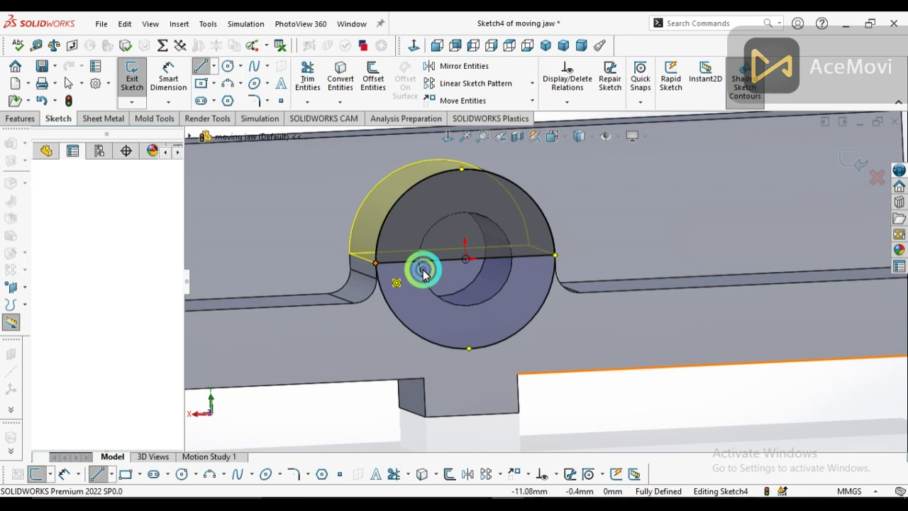
click(556, 254)
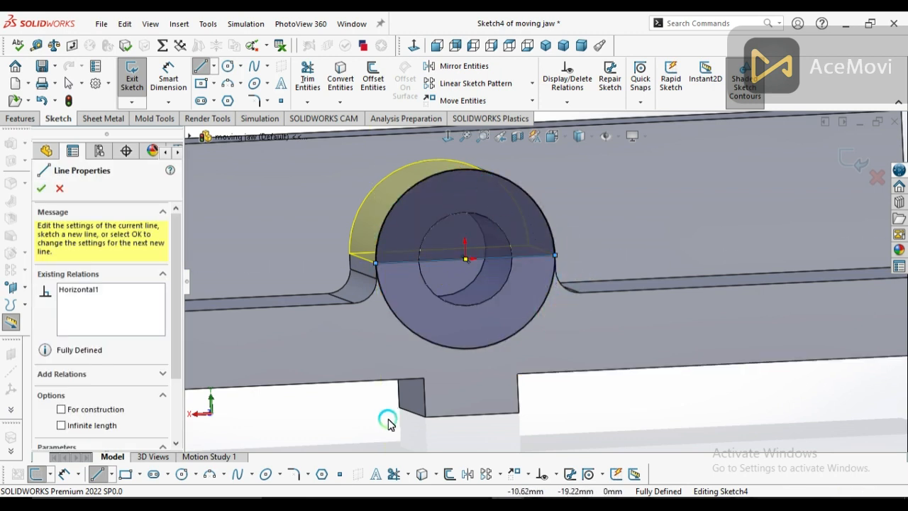
Step: Trim away the circle's lower half and the overlapping arc and diameter line on the half-circle profile, and finish trimming
click(403, 474)
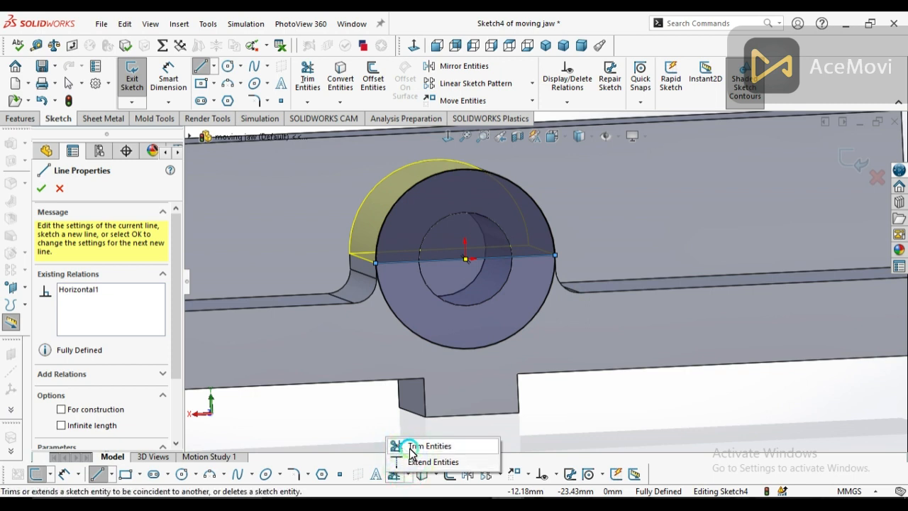
click(411, 447)
click(414, 334)
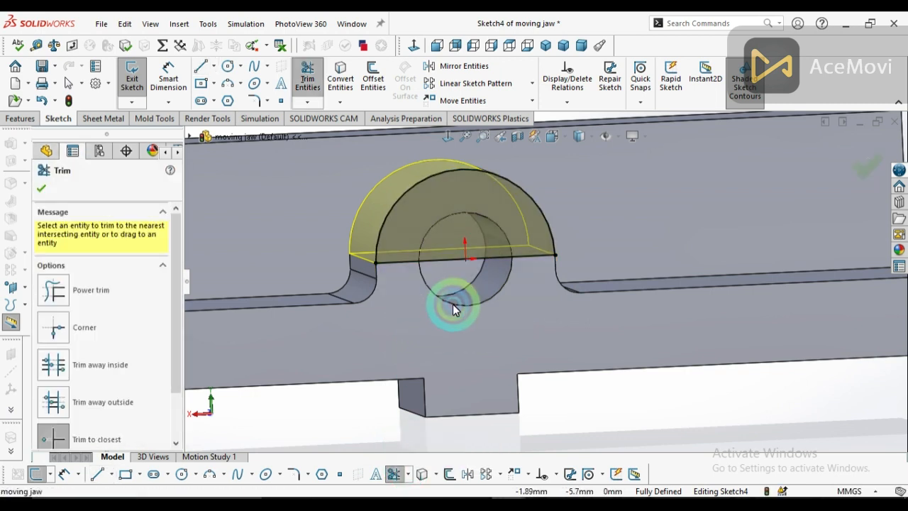
click(386, 224)
click(489, 256)
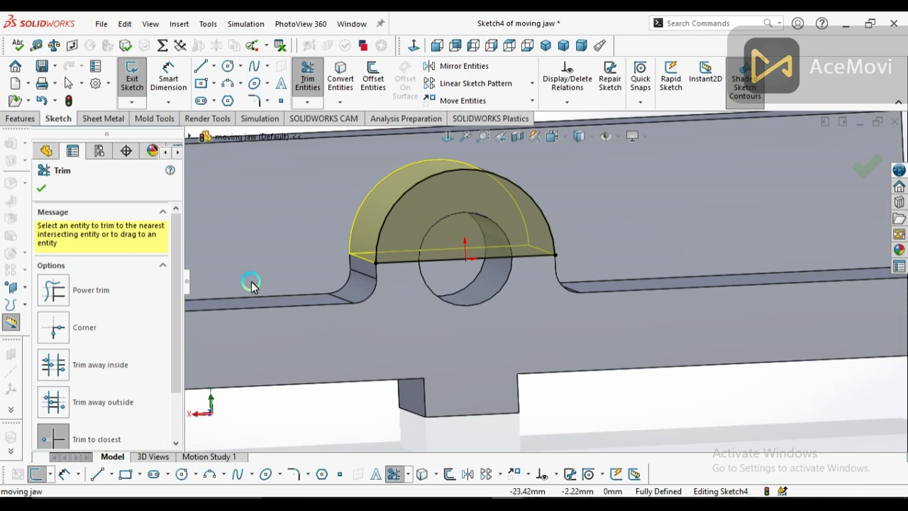
click(39, 192)
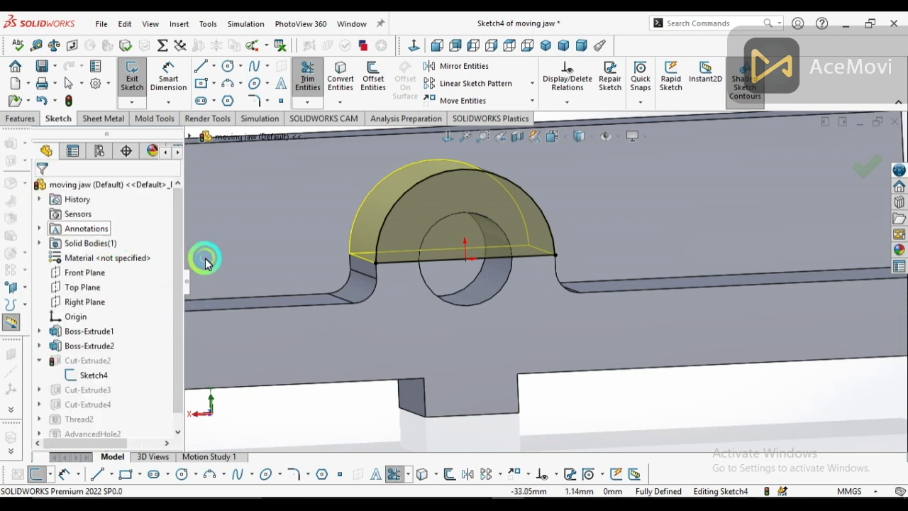
Step: Discard the changes made to Sketch4, exit it, and collapse Cut-Extrude2 in the feature tree
click(875, 183)
click(467, 272)
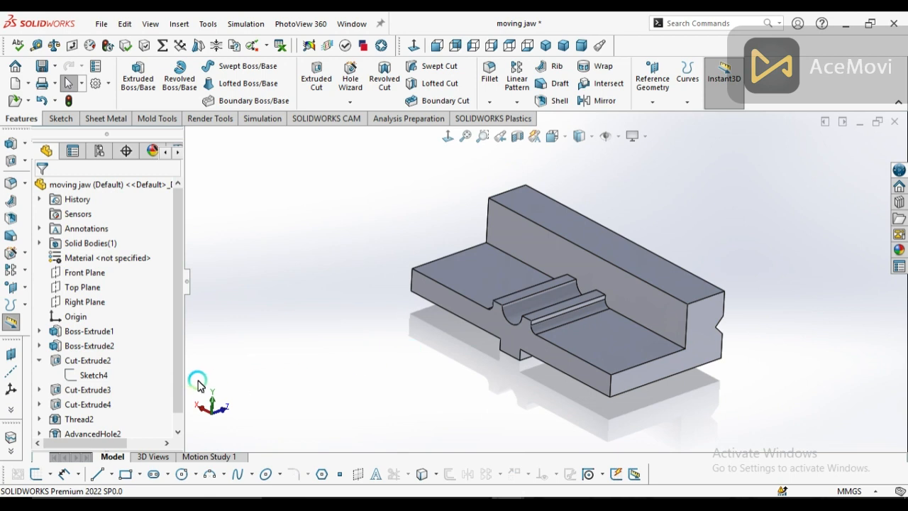
click(40, 360)
Step: Open Cut-Extrude3 for editing, examine its depth settings and groove profile along the jaw's back face, and close it
click(76, 375)
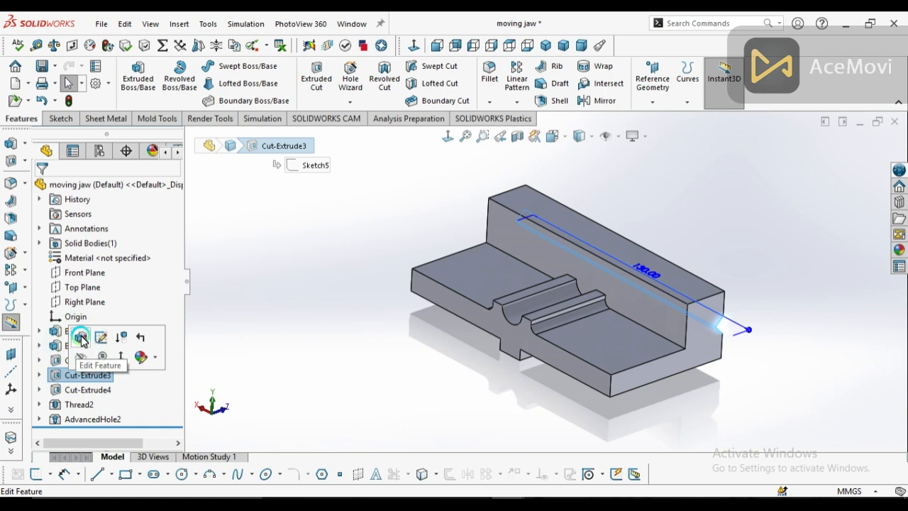
click(81, 339)
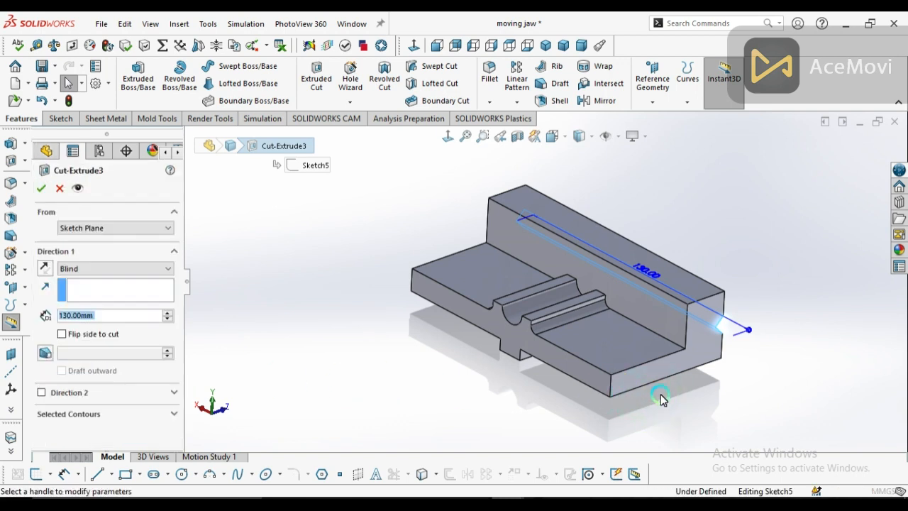
mouse_move(677, 387)
middle_down()
mouse_move(667, 368)
mouse_move(673, 381)
mouse_move(661, 406)
mouse_move(640, 405)
mouse_move(652, 361)
mouse_move(525, 293)
mouse_move(418, 402)
mouse_move(497, 376)
middle_up()
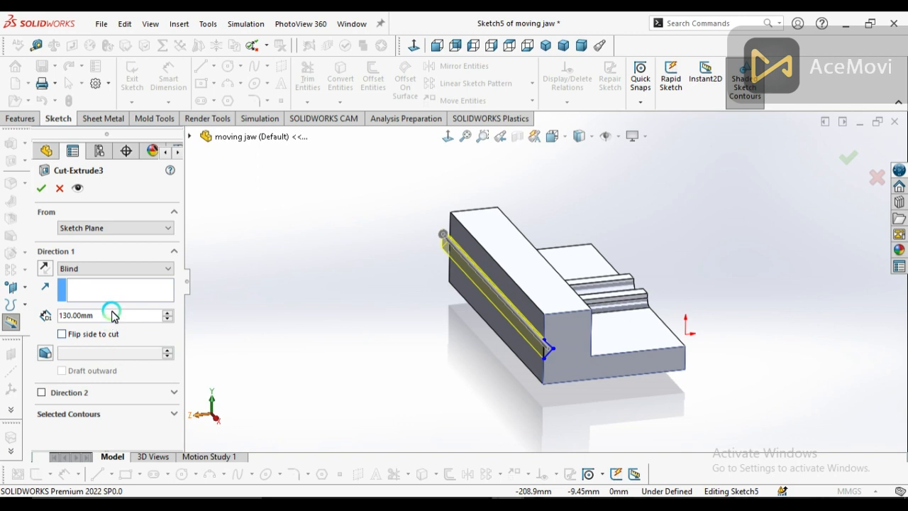
scroll(544, 344, down, 4)
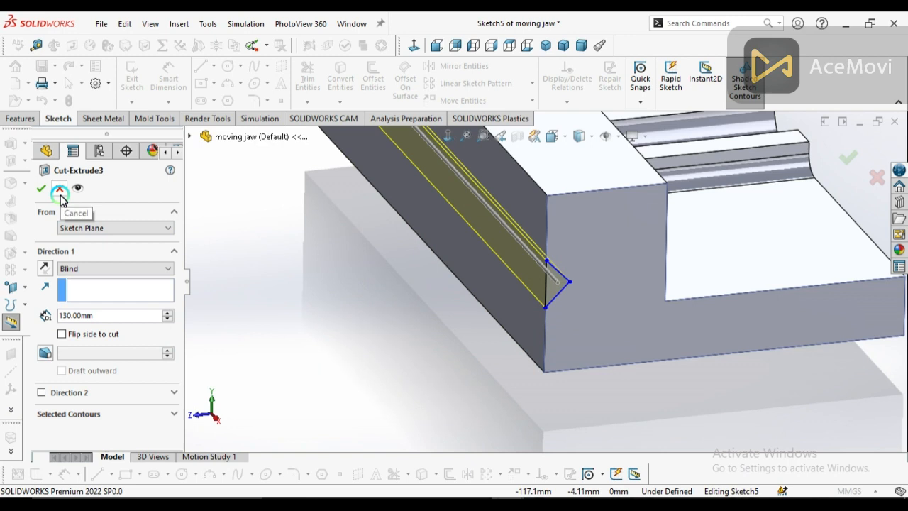
scroll(470, 394, up, 3)
middle_drag(468, 337, 481, 394)
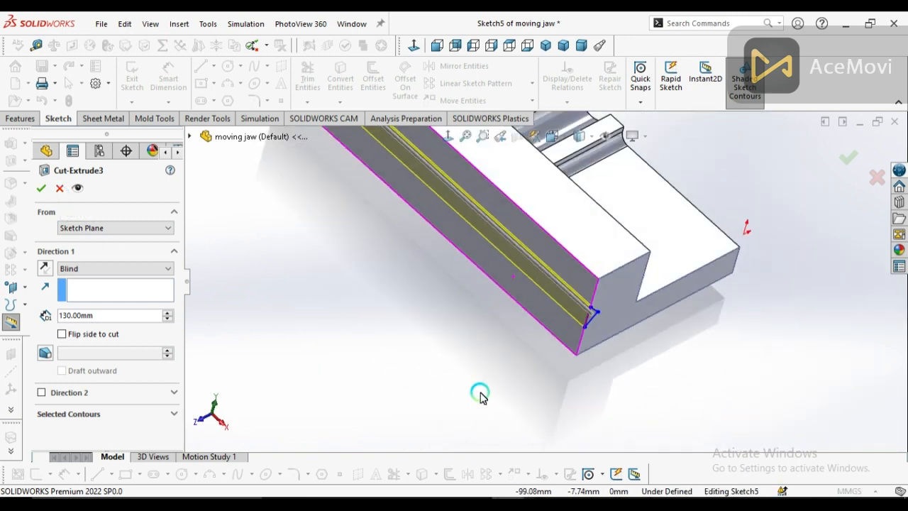
scroll(487, 402, up, 4)
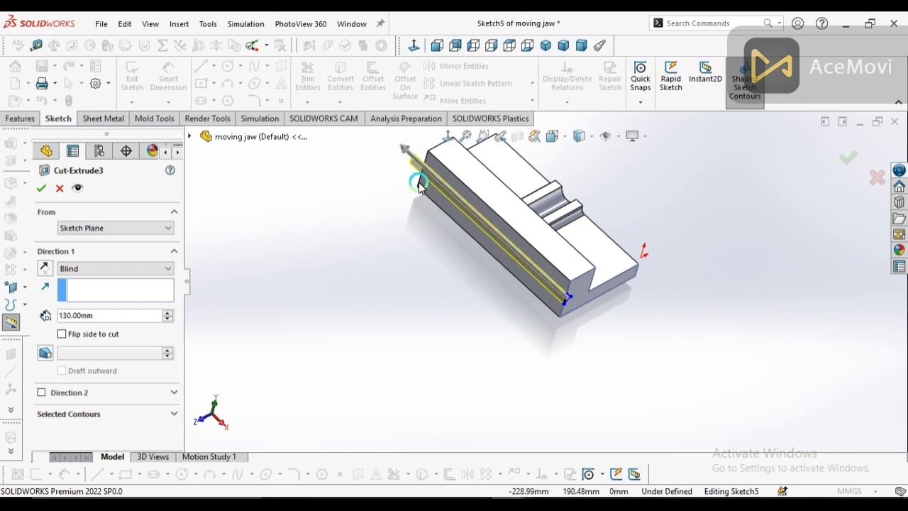
click(39, 189)
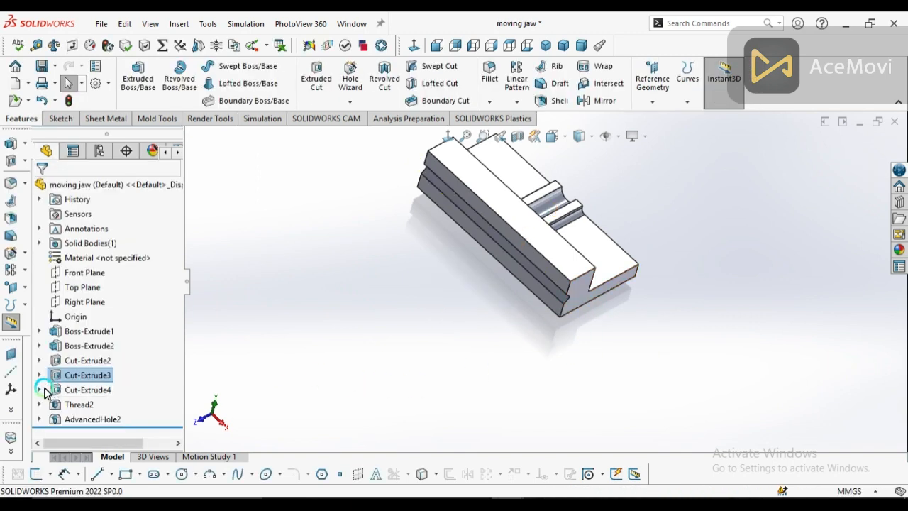
Step: Select Cut-Extrude4 and examine where its holes sit on the raised block under the jaw
click(76, 390)
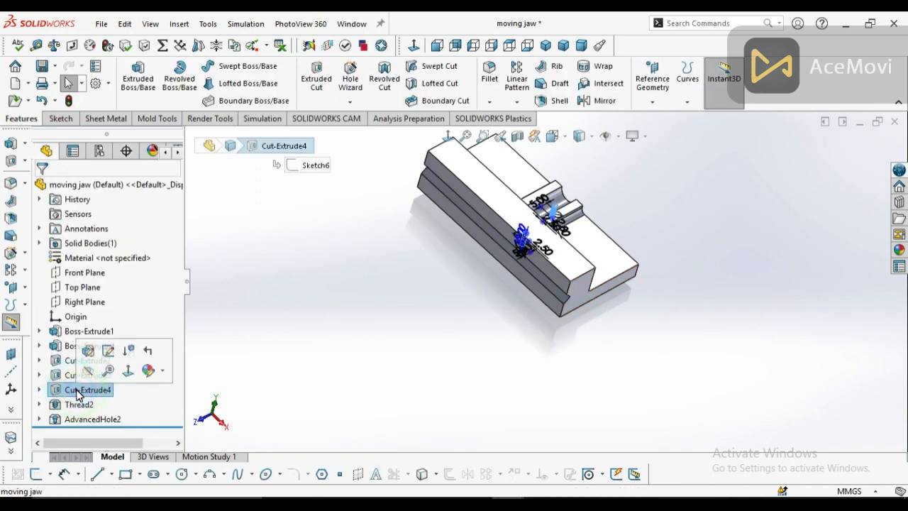
middle_drag(403, 380, 410, 197)
mouse_move(435, 385)
middle_down()
mouse_move(470, 255)
mouse_move(458, 217)
mouse_move(454, 243)
mouse_move(518, 315)
mouse_move(500, 312)
mouse_move(502, 303)
middle_up()
scroll(543, 182, down, 3)
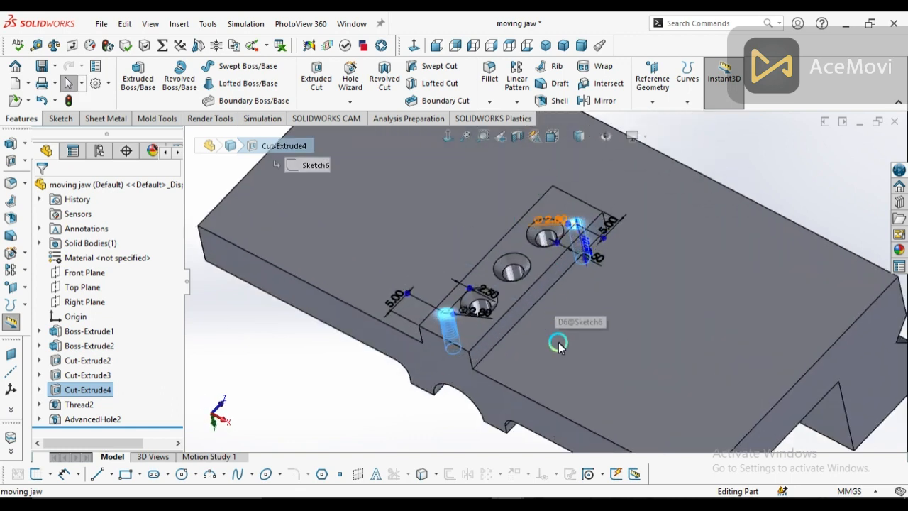
Step: Open Sketch6 of Cut-Extrude4 for editing and examine the diameters and edge distances of its two hole circles
click(39, 389)
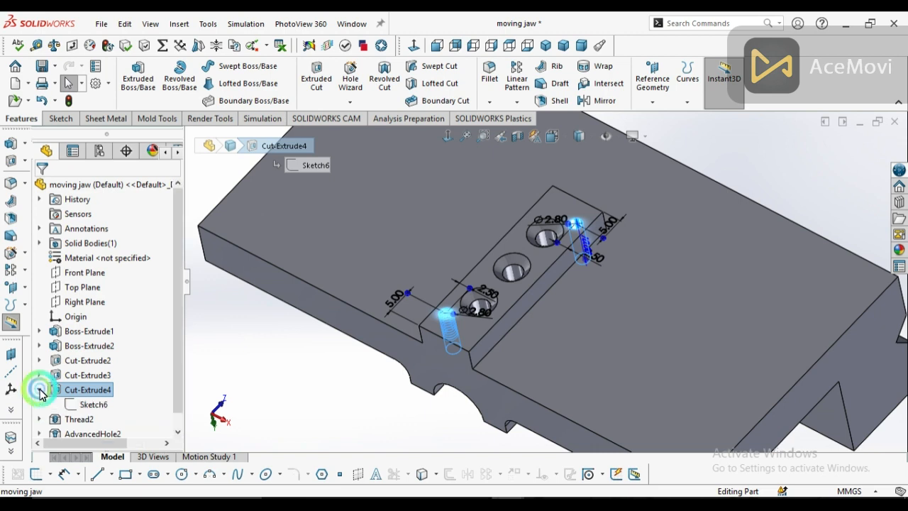
click(93, 404)
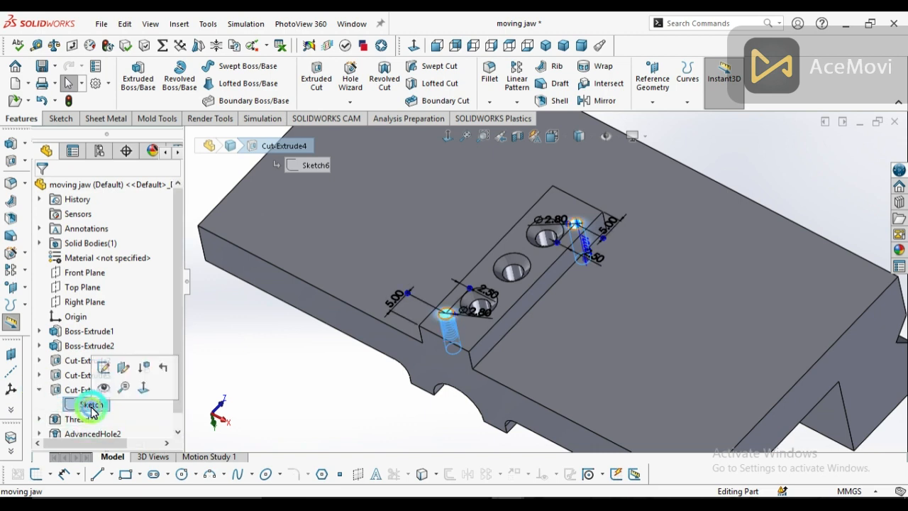
click(105, 368)
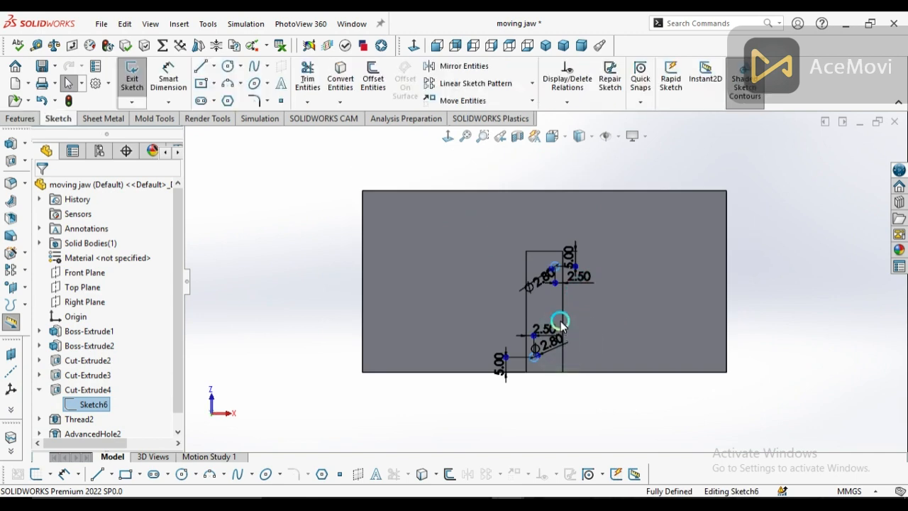
scroll(562, 320, down, 3)
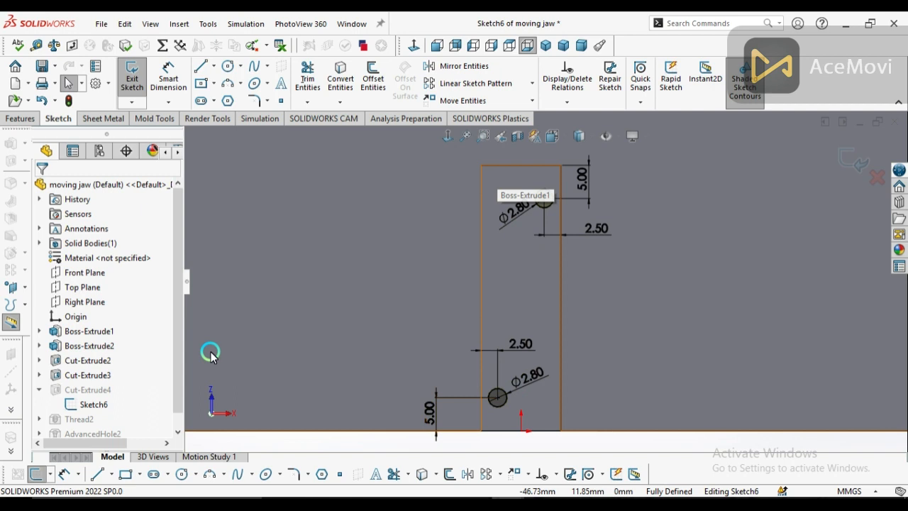
click(95, 407)
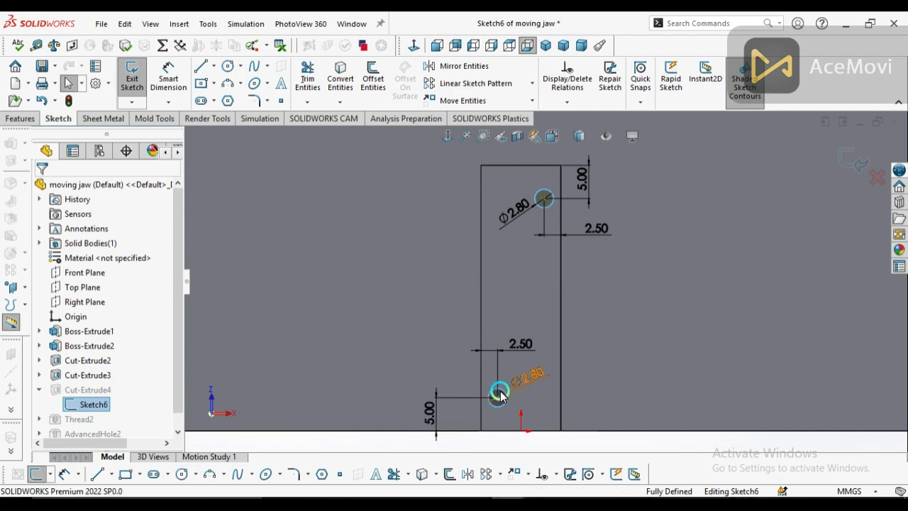
Step: Draw two small circles outside the block outline, one level with the lower hole and one near the upper hole's height
click(184, 475)
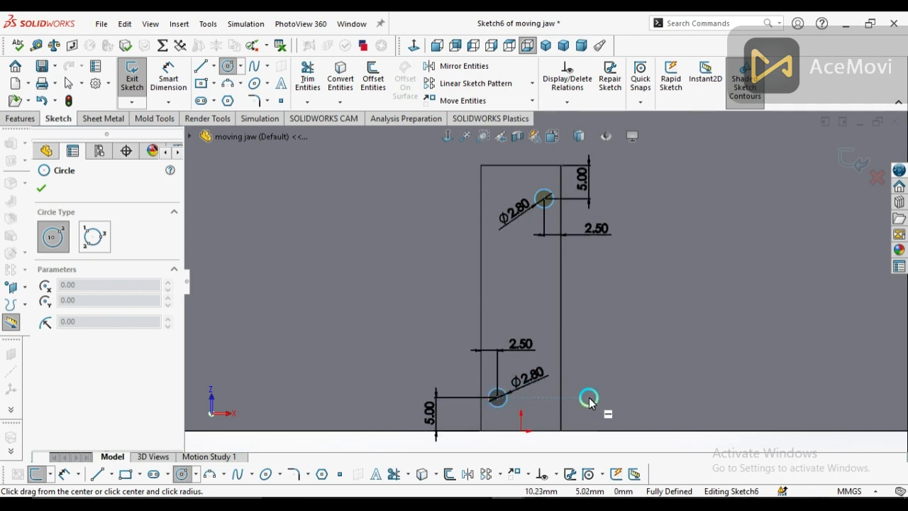
click(589, 397)
click(633, 375)
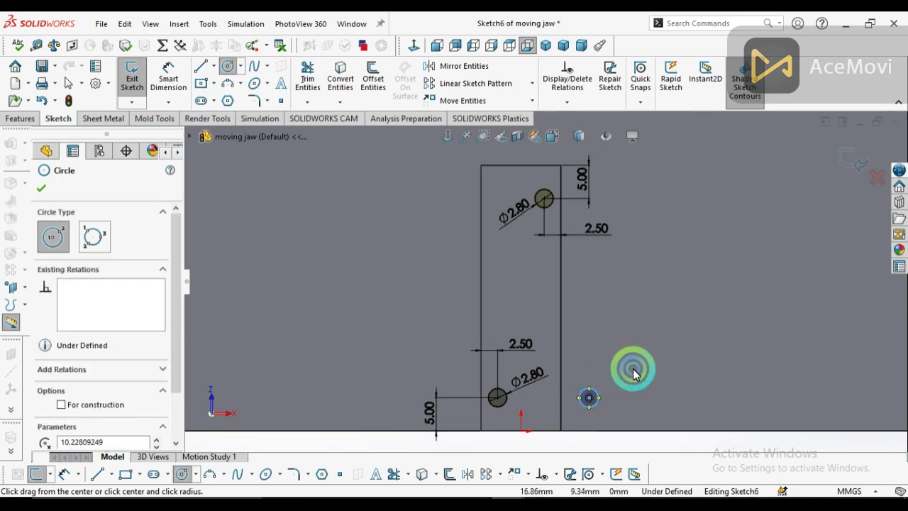
click(660, 190)
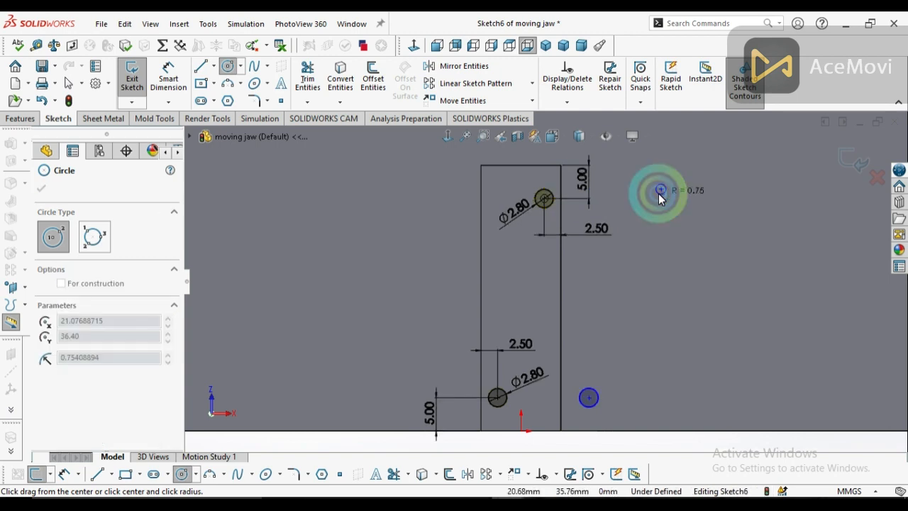
click(664, 231)
click(659, 259)
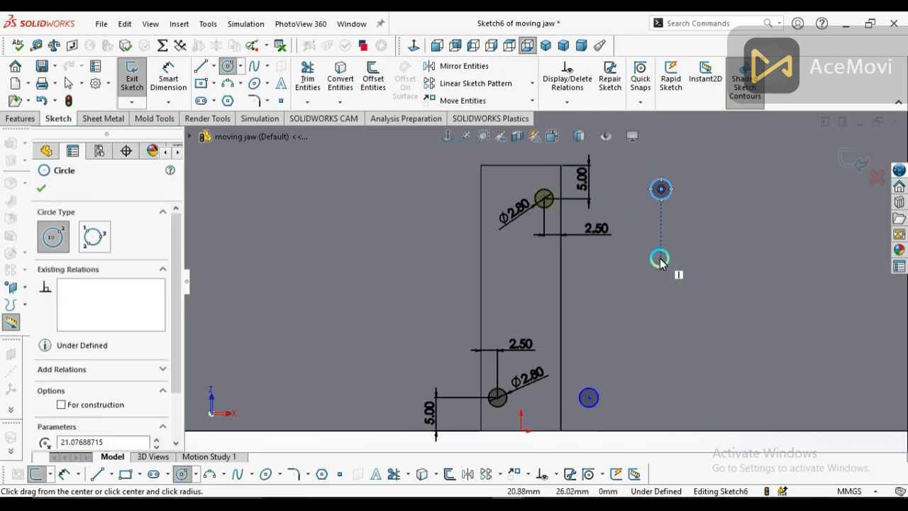
key(Escape)
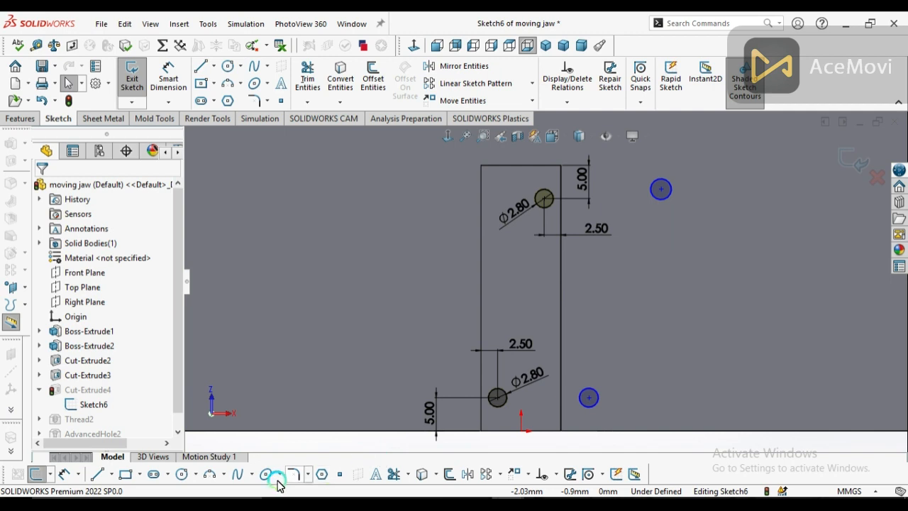
Step: Dimension the diameter of the new lower circle as 2.8 mm
click(65, 476)
click(582, 405)
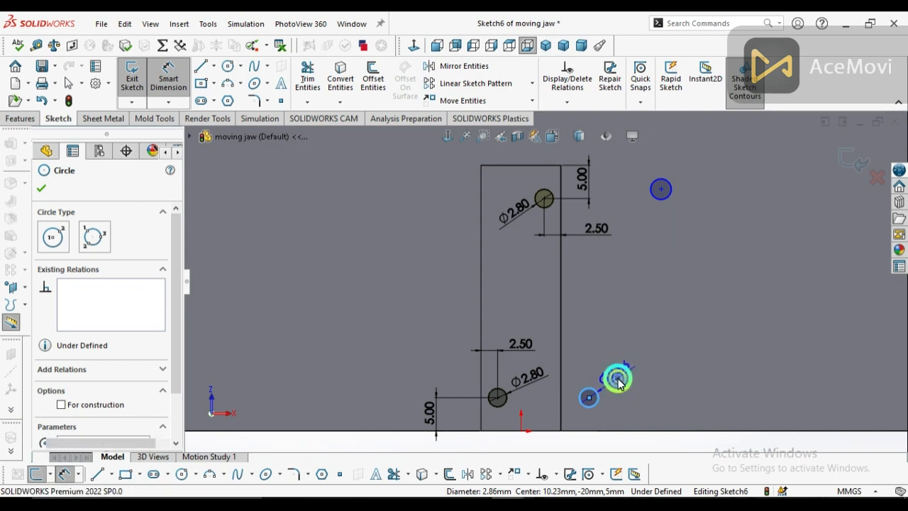
click(617, 382)
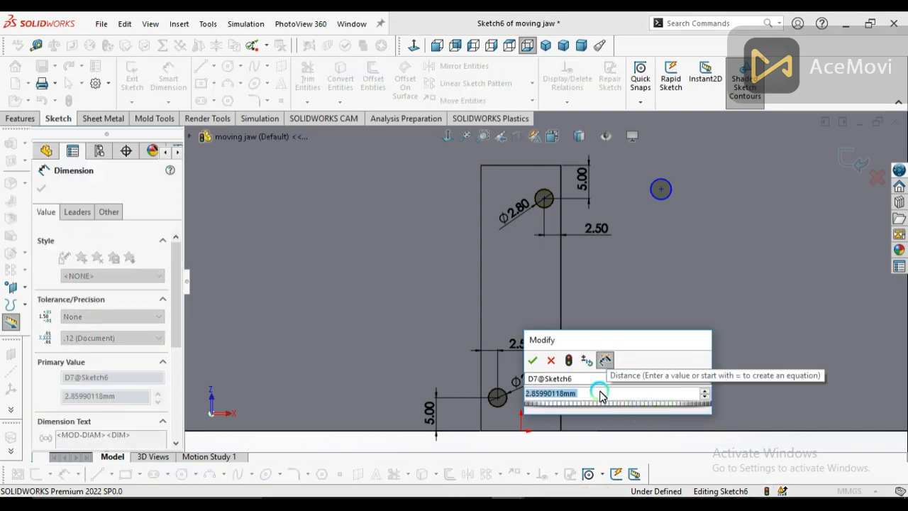
text(2.8)
key(Return)
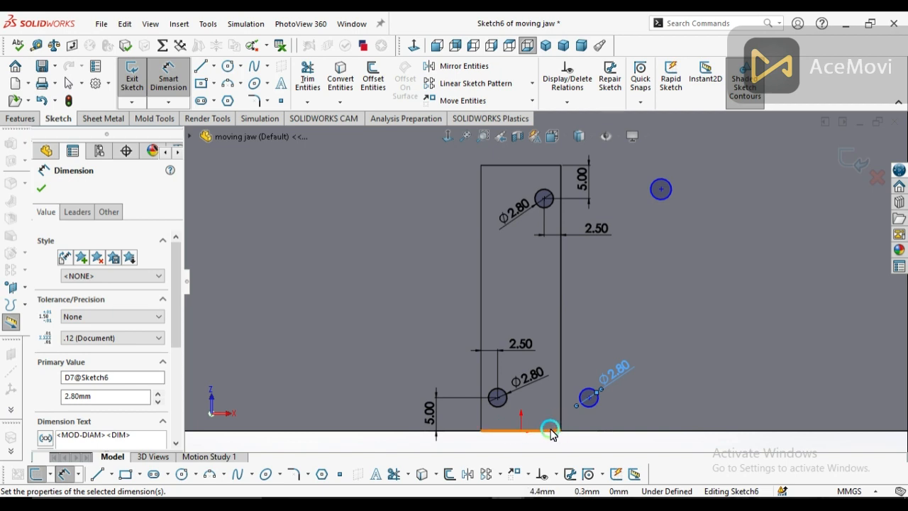
Step: Dimension the new lower circle's centre 5 mm from the block outline's bottom edge
click(588, 397)
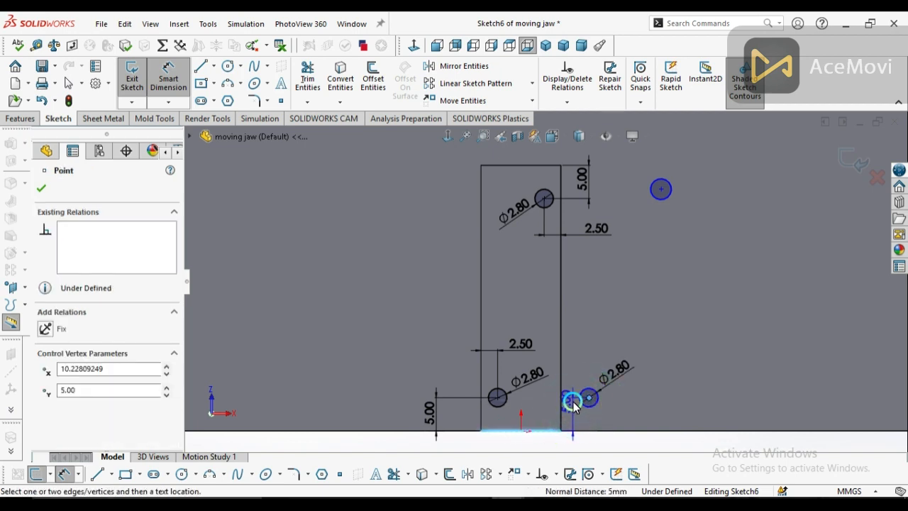
click(573, 402)
click(573, 420)
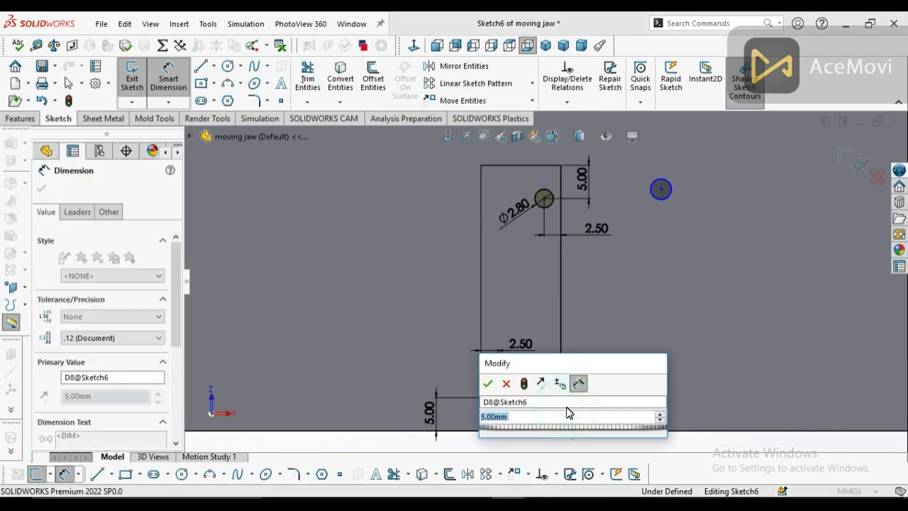
click(488, 383)
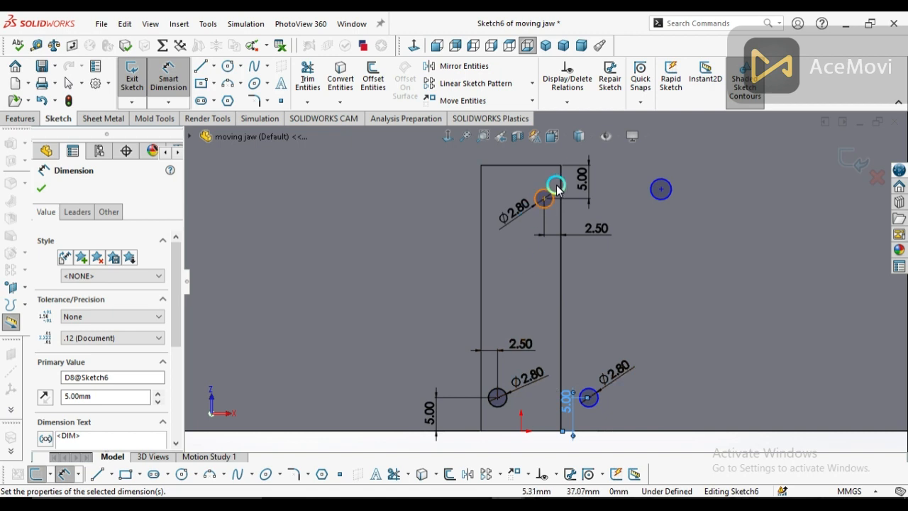
Step: Delete the two demonstration circles with their dimensions and exit Sketch6, discarding its changes
click(730, 273)
mouse_move(719, 163)
mouse_down()
mouse_move(638, 315)
mouse_move(635, 354)
mouse_move(580, 412)
mouse_up()
key(Delete)
key(Delete)
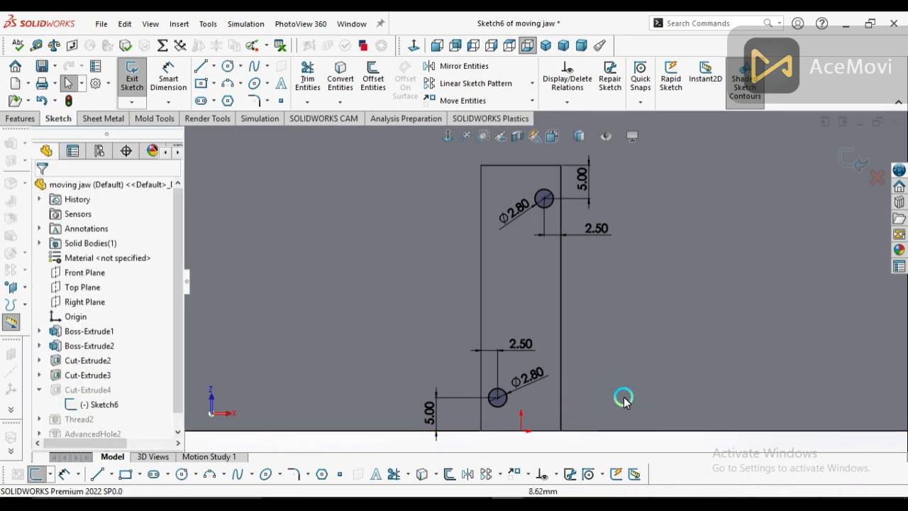
click(874, 181)
click(475, 268)
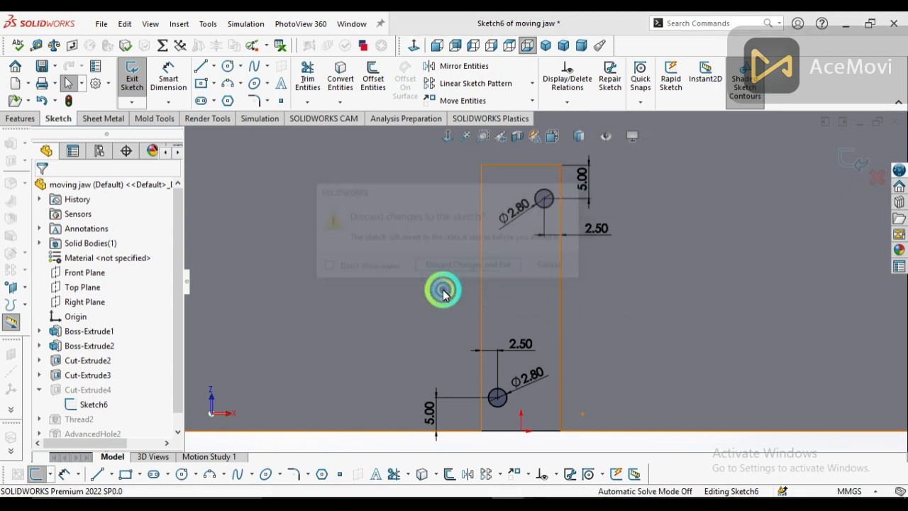
click(536, 234)
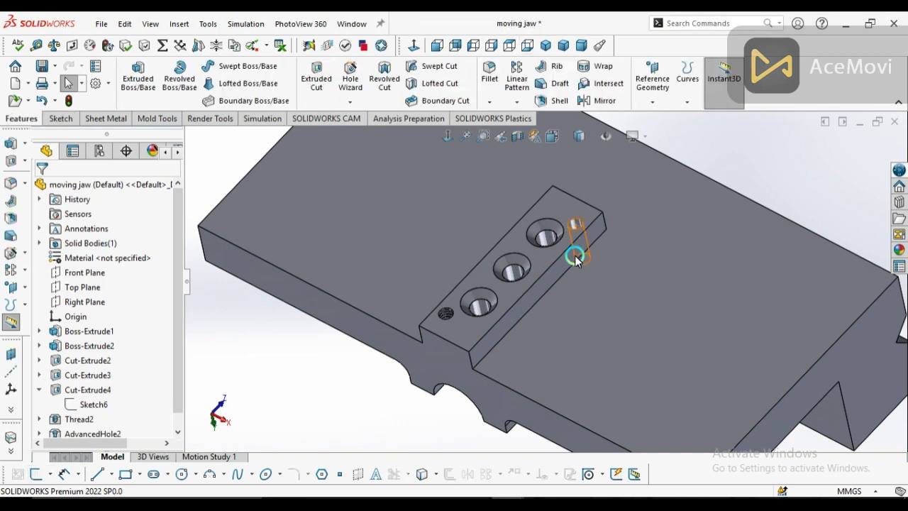
Step: Open Cut-Extrude4 for editing, examine its end condition, depth and cut direction, and close it
click(175, 402)
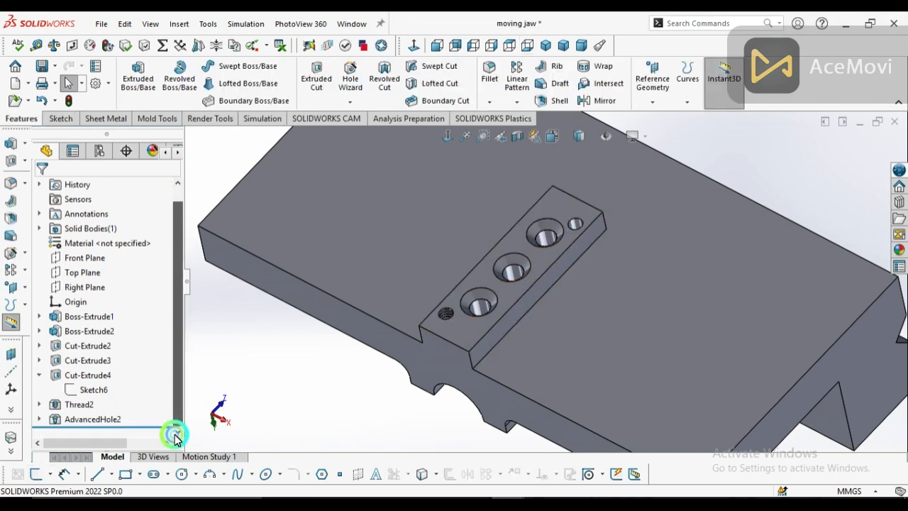
click(86, 392)
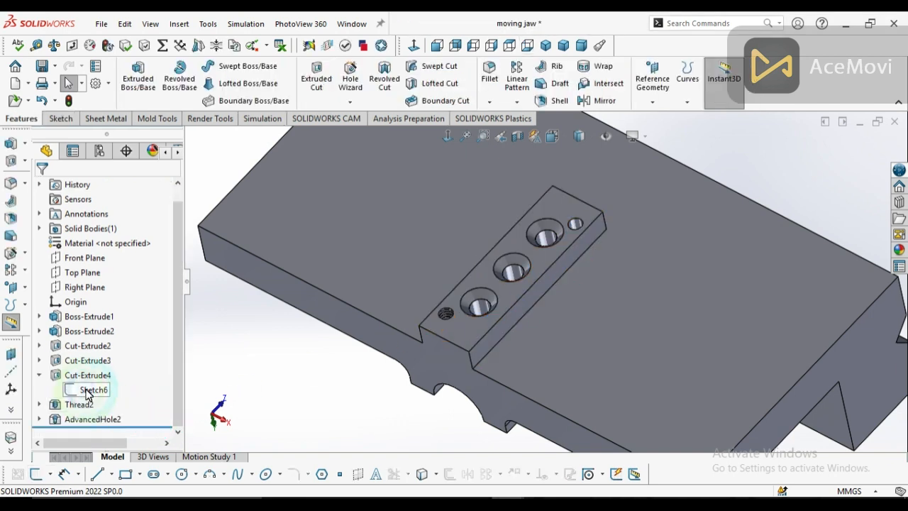
click(39, 375)
click(73, 390)
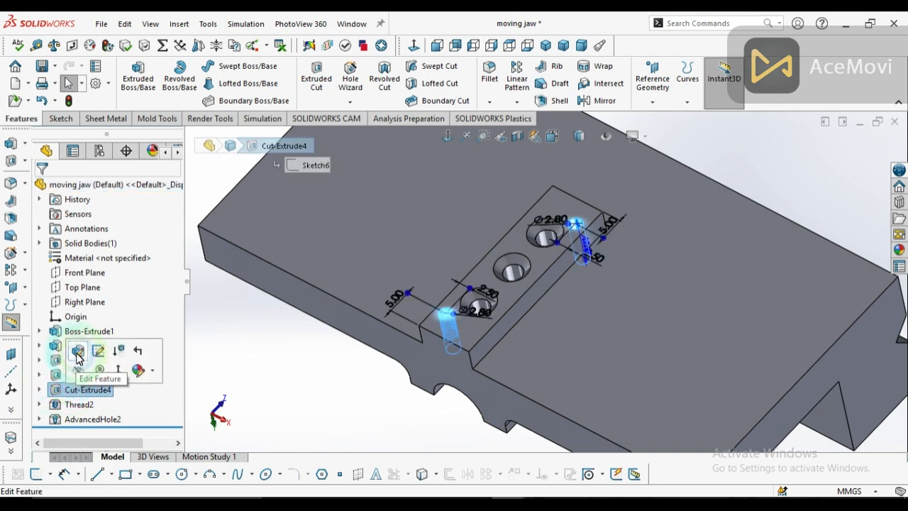
click(98, 350)
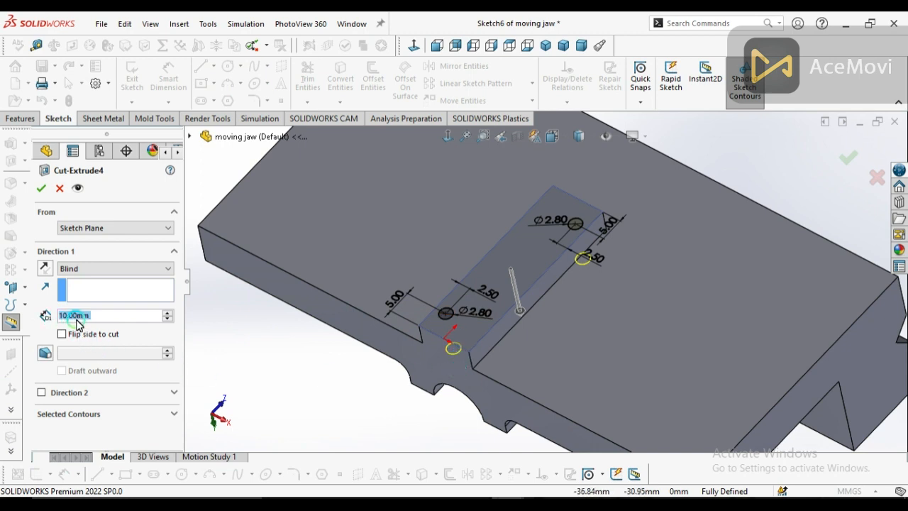
mouse_move(425, 375)
middle_down()
mouse_move(450, 286)
mouse_move(461, 314)
mouse_move(438, 345)
mouse_move(430, 376)
mouse_move(480, 299)
middle_up()
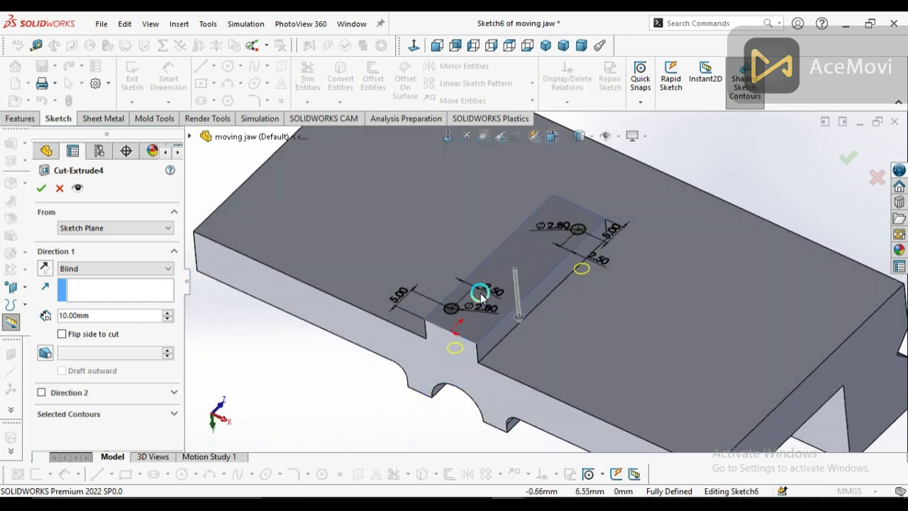
click(40, 197)
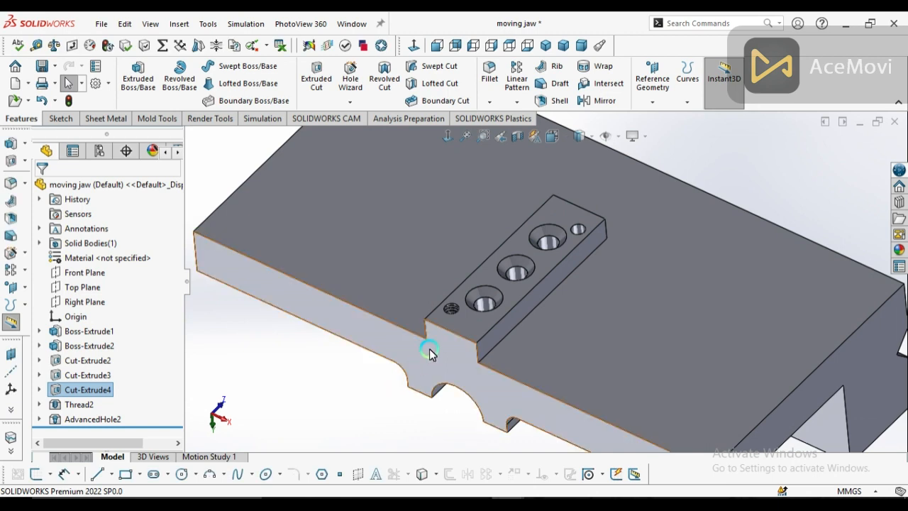
Step: Examine the Thread2 feature and its Thread Profile2 in relation to the small threaded hole on the raised block
mouse_move(431, 361)
middle_down()
mouse_move(430, 389)
mouse_move(438, 348)
middle_up()
scroll(504, 251, down, 3)
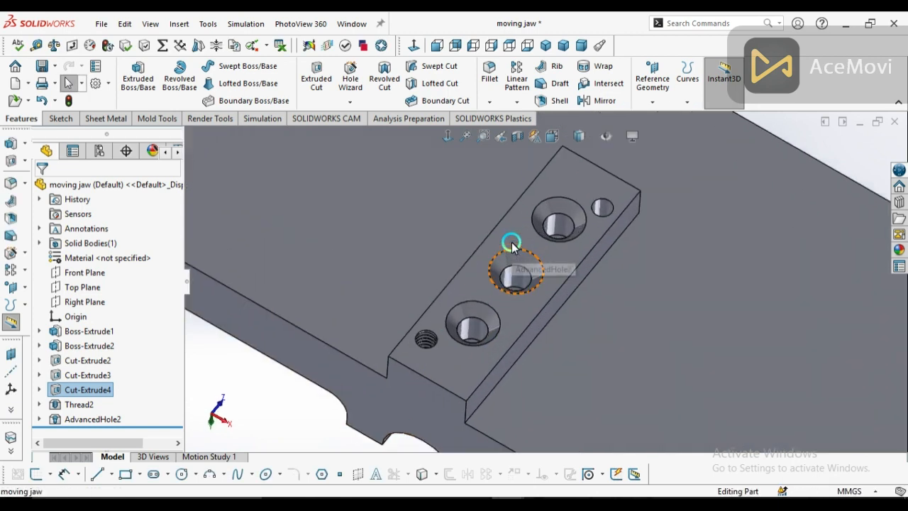
click(75, 403)
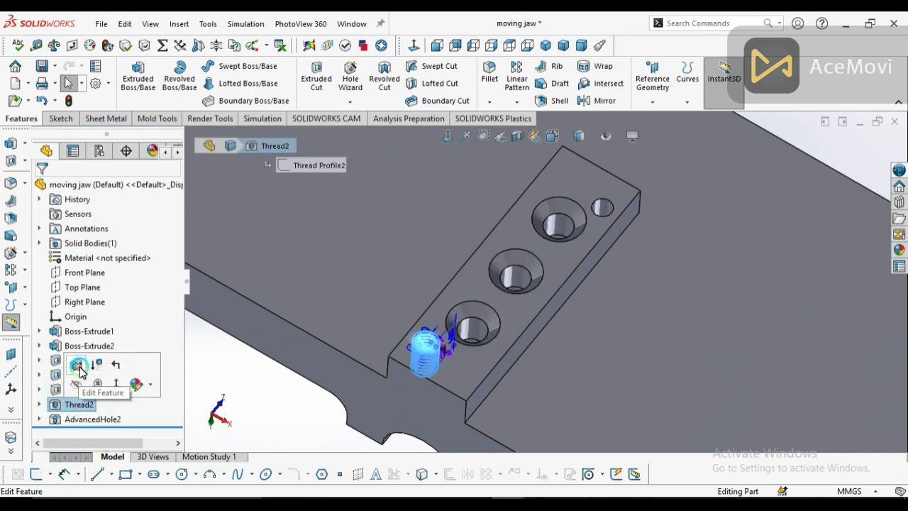
click(39, 404)
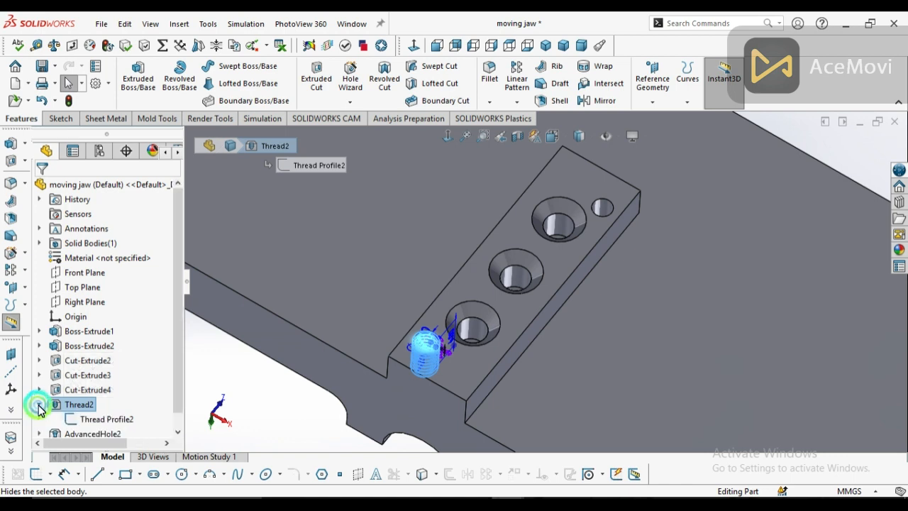
click(78, 404)
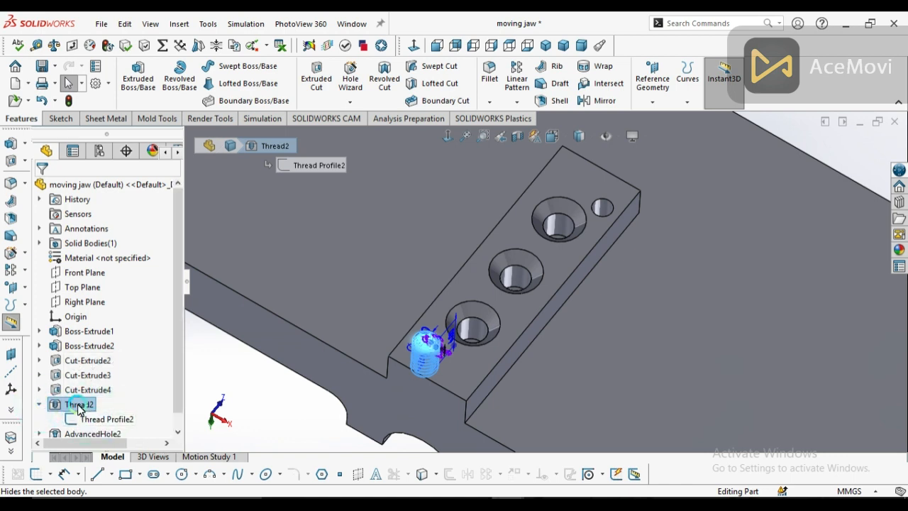
right_click(78, 405)
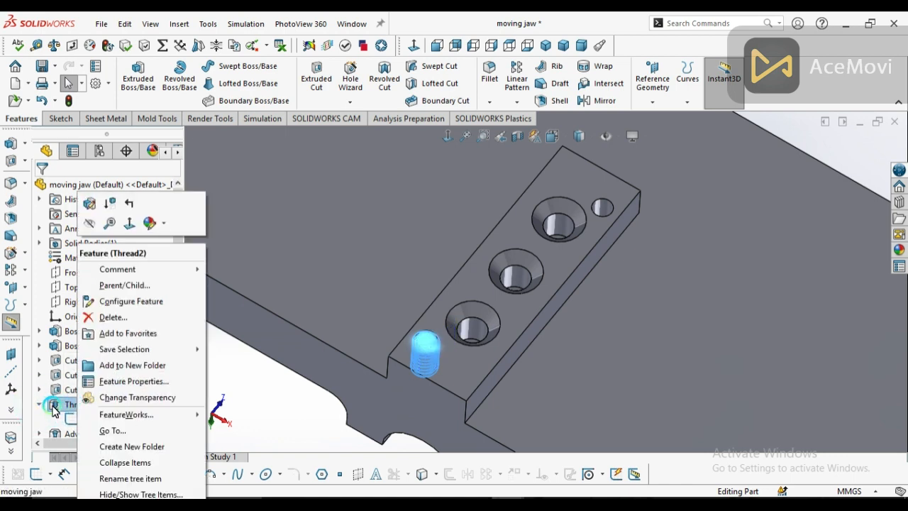
click(234, 392)
click(144, 409)
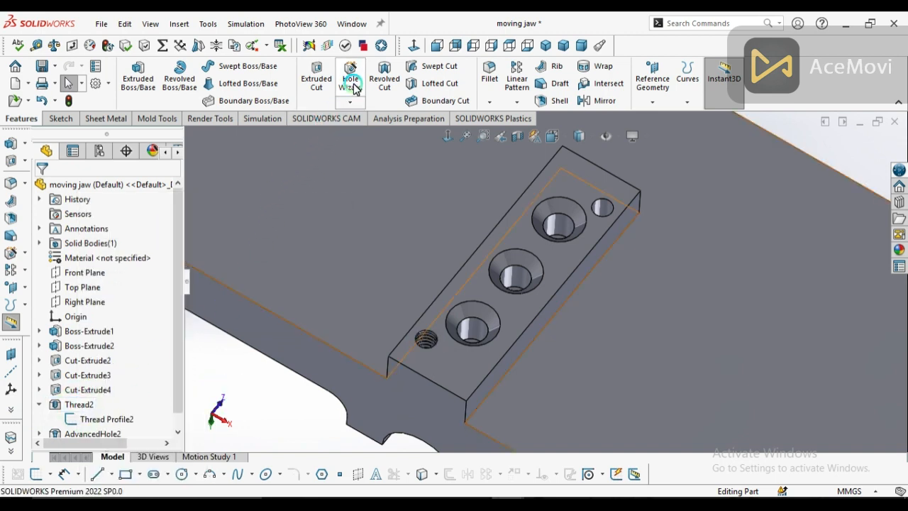
Step: Start a new Thread on the edge of the raised block's unthreaded small hole, with the block's top face as start location
click(359, 104)
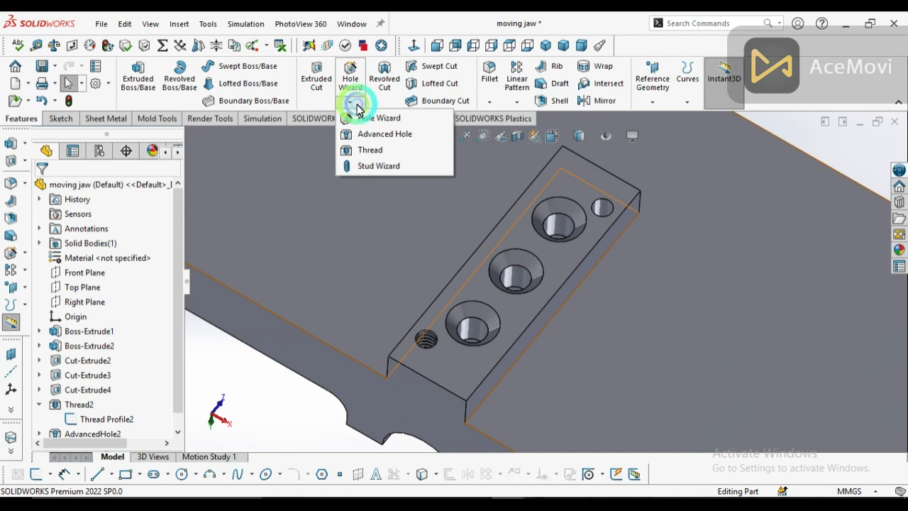
click(374, 153)
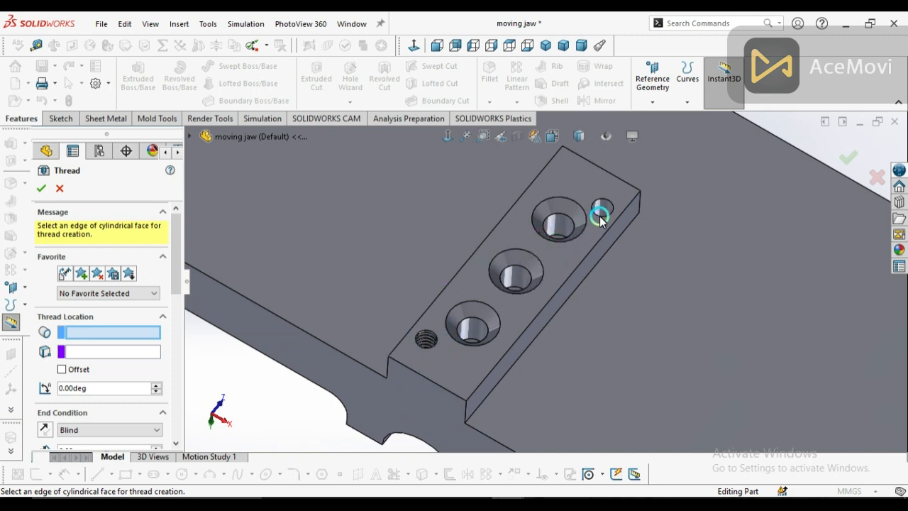
scroll(608, 213, down, 3)
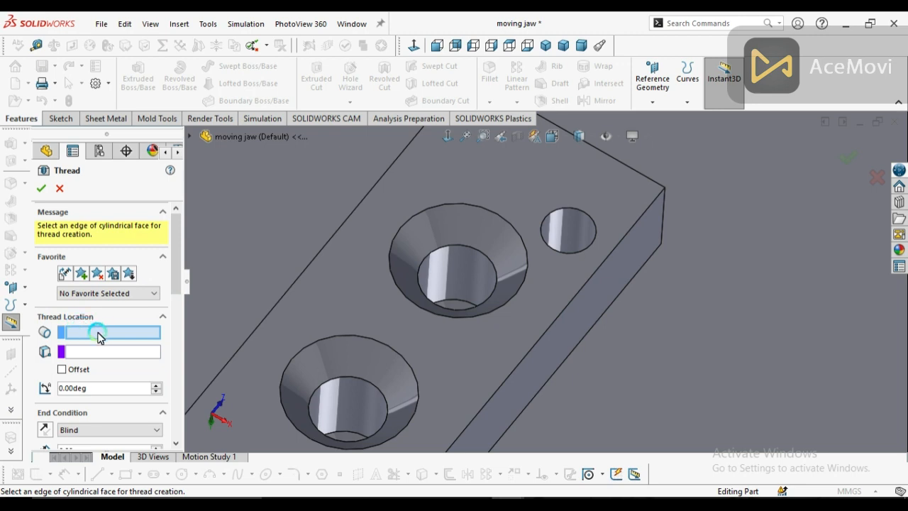
click(569, 215)
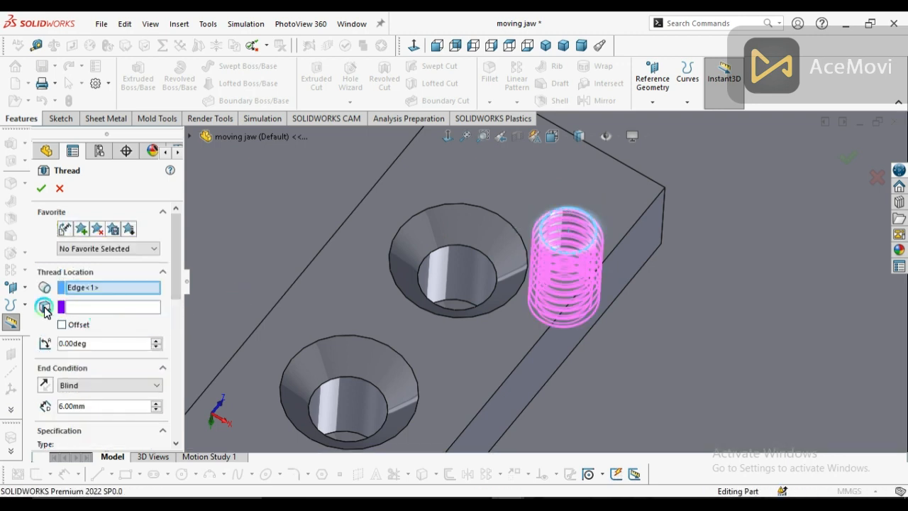
click(106, 307)
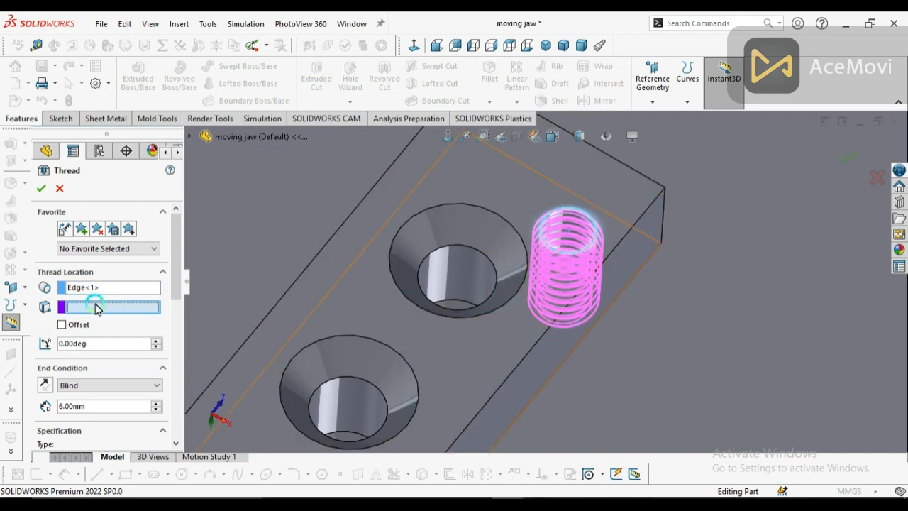
click(613, 198)
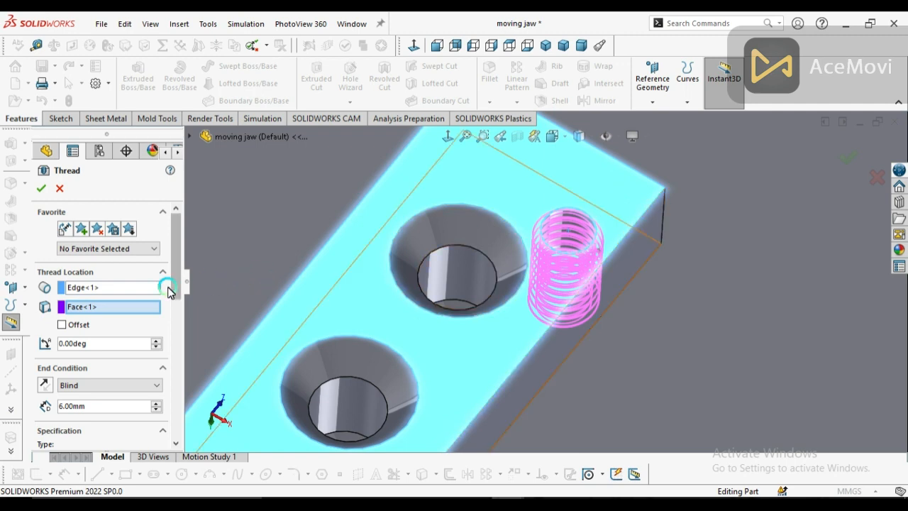
Step: Try the Up To Selection end condition for the thread, using the narrow flat face on the jaw's underside
drag(173, 277, 172, 324)
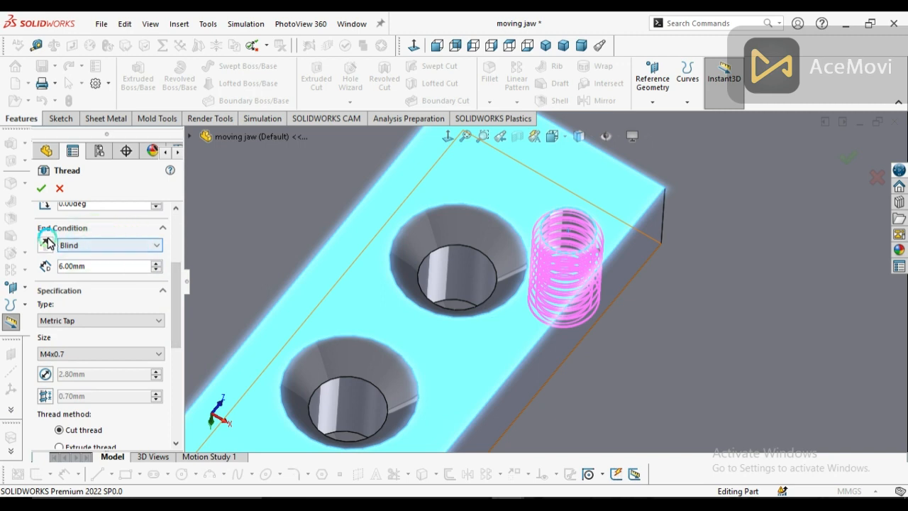
click(75, 243)
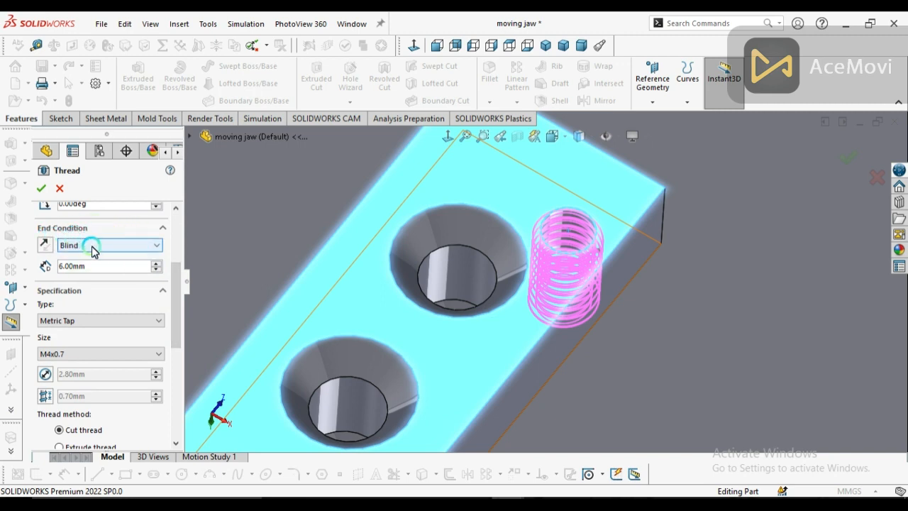
click(110, 245)
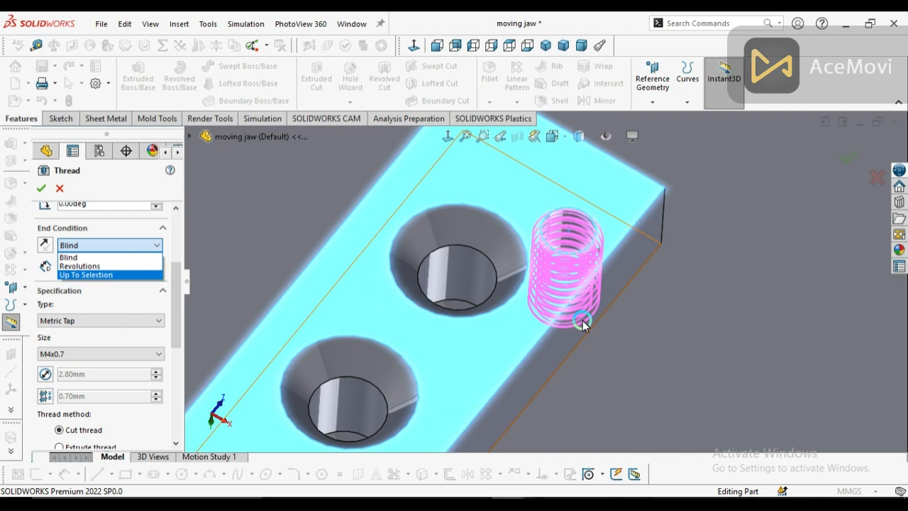
scroll(597, 320, up, 5)
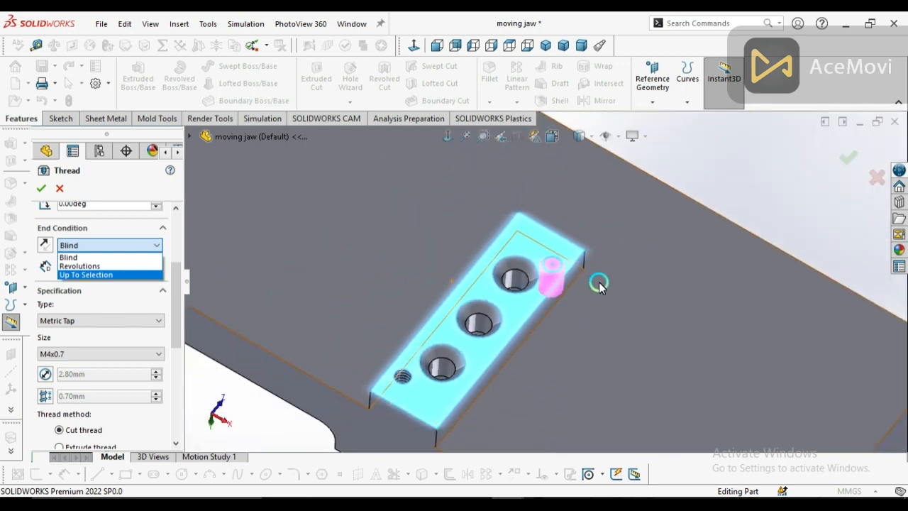
click(104, 275)
middle_drag(593, 341, 492, 438)
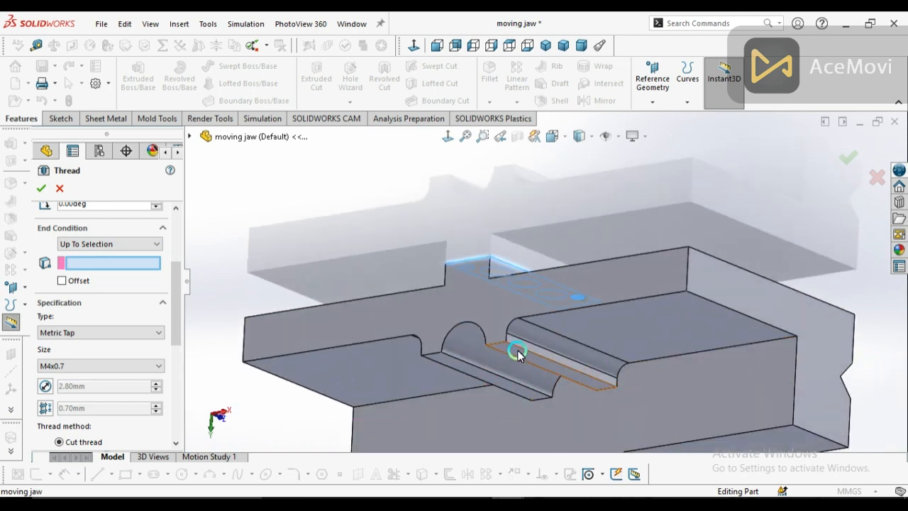
click(527, 374)
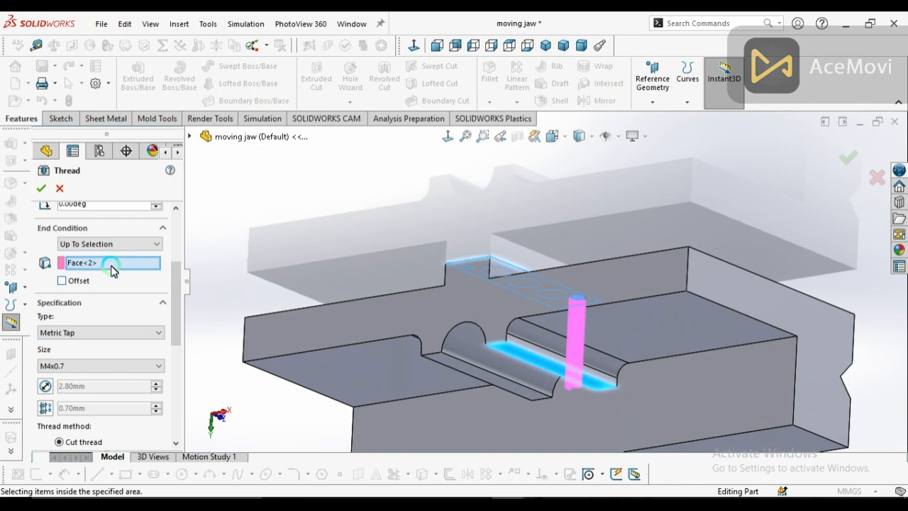
Step: Set the thread's end condition to Blind with a depth of 6 mm
click(126, 243)
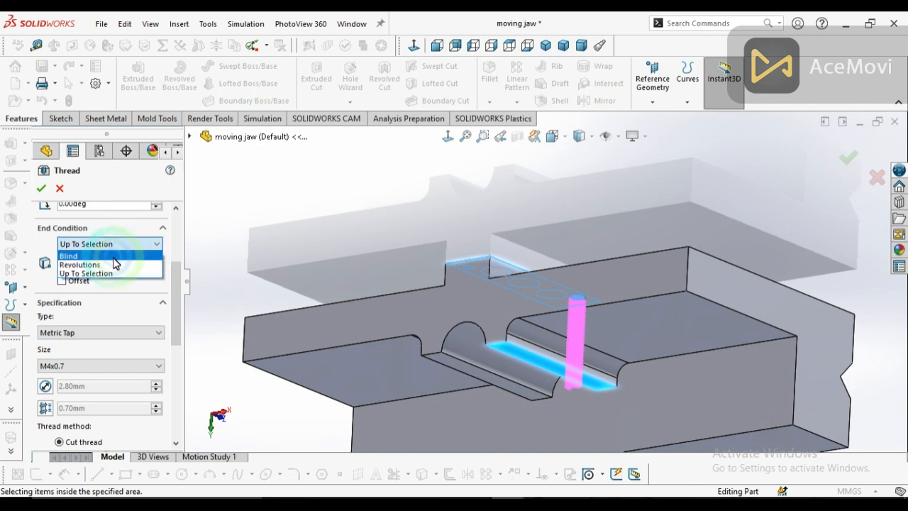
click(114, 257)
double_click(74, 266)
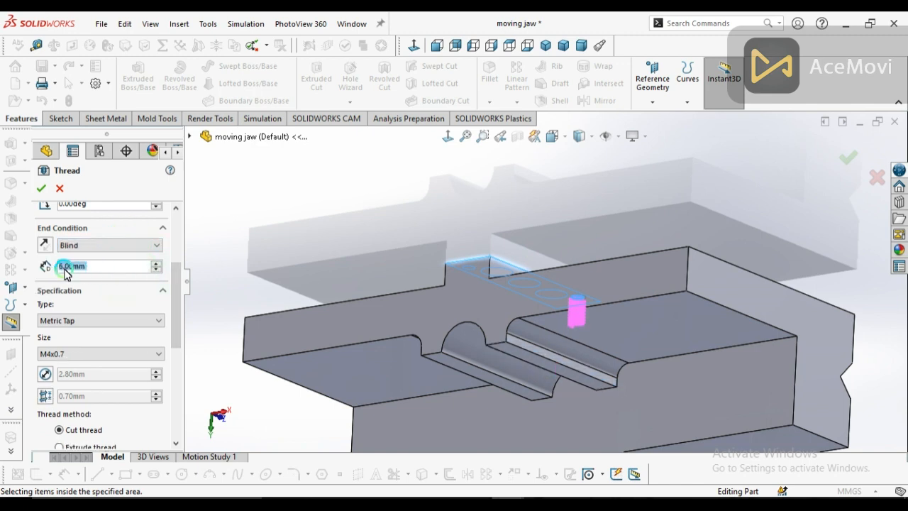
drag(88, 270, 105, 269)
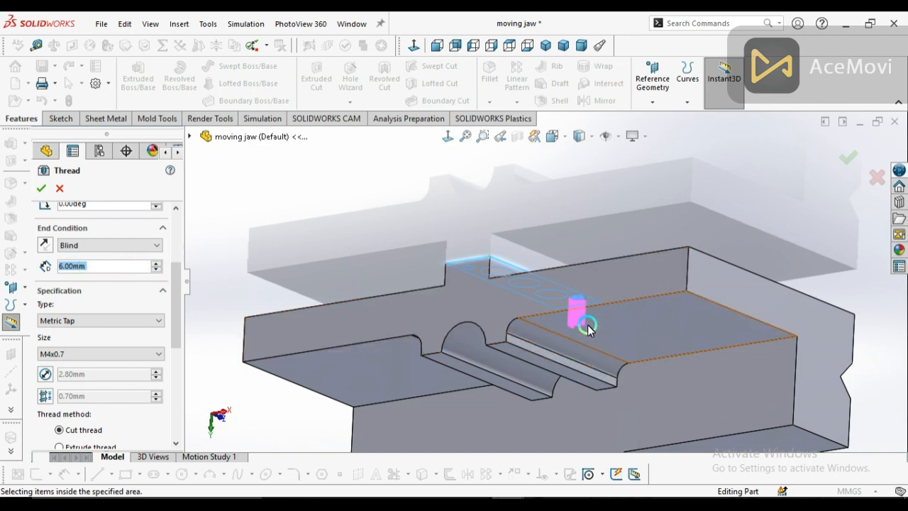
Step: Review the available thread types and choose Metric Tap for the hole
mouse_move(170, 306)
mouse_down()
mouse_move(174, 296)
mouse_move(169, 319)
mouse_up()
click(64, 272)
click(63, 245)
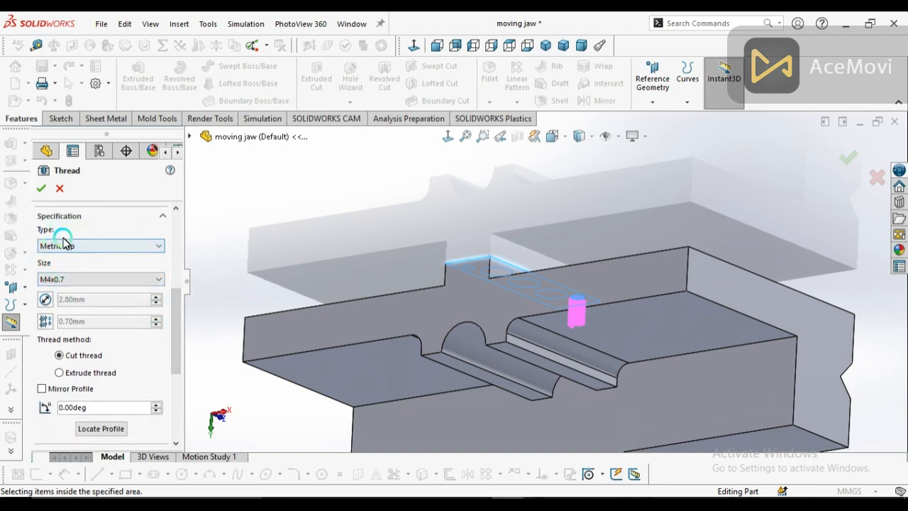
middle_drag(492, 261, 496, 365)
scroll(619, 207, down, 3)
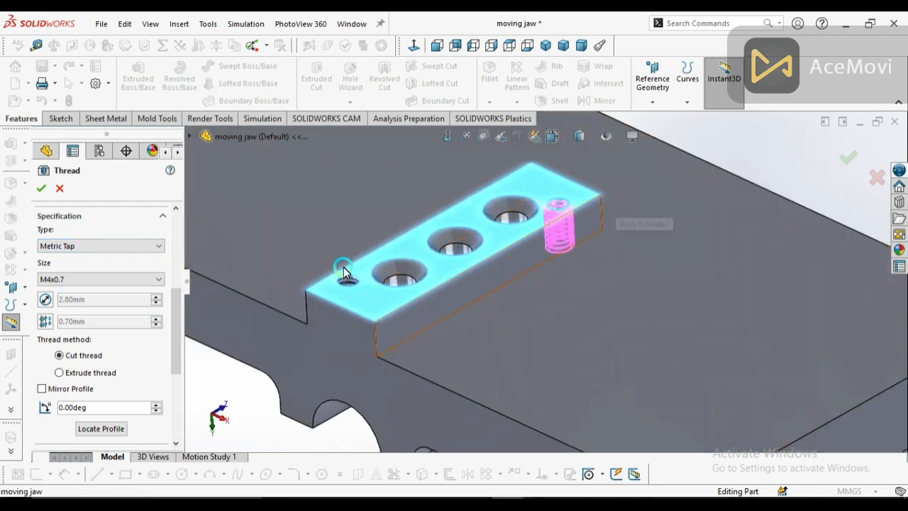
click(83, 245)
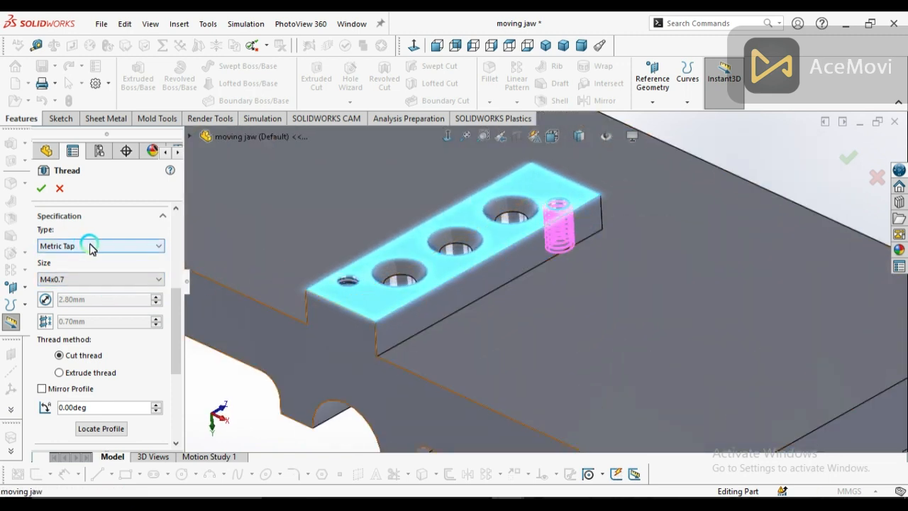
click(103, 246)
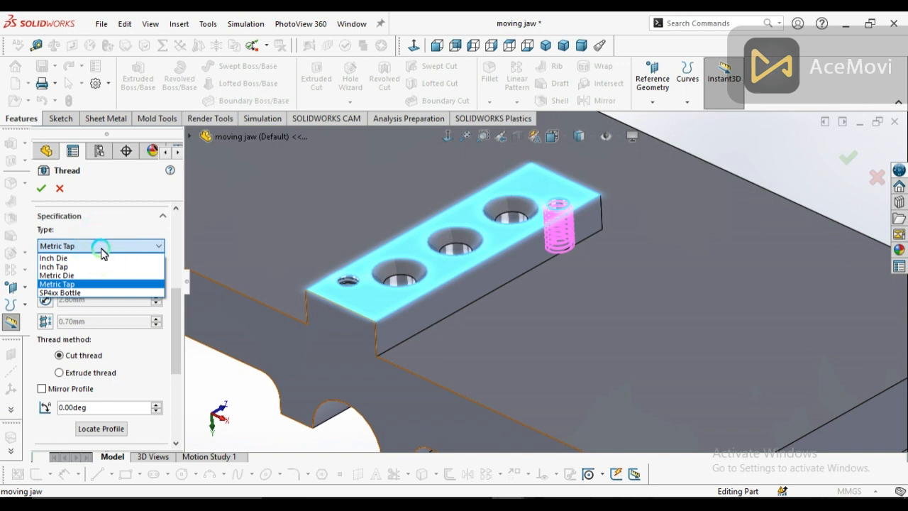
click(97, 277)
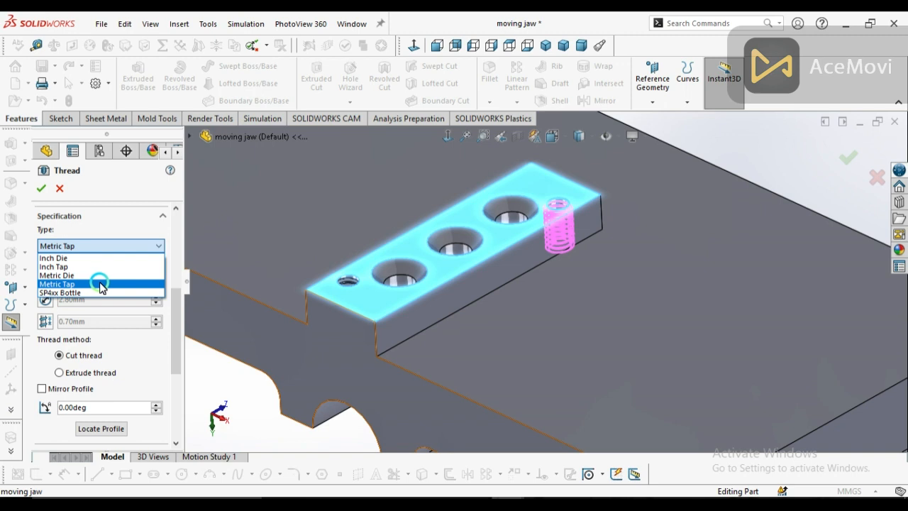
click(101, 285)
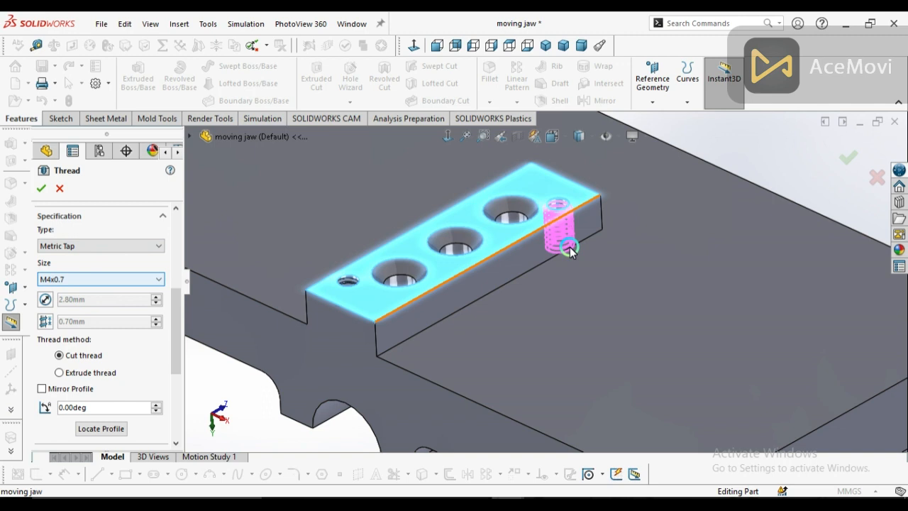
Step: Choose M4x0.7 as the thread size
click(123, 287)
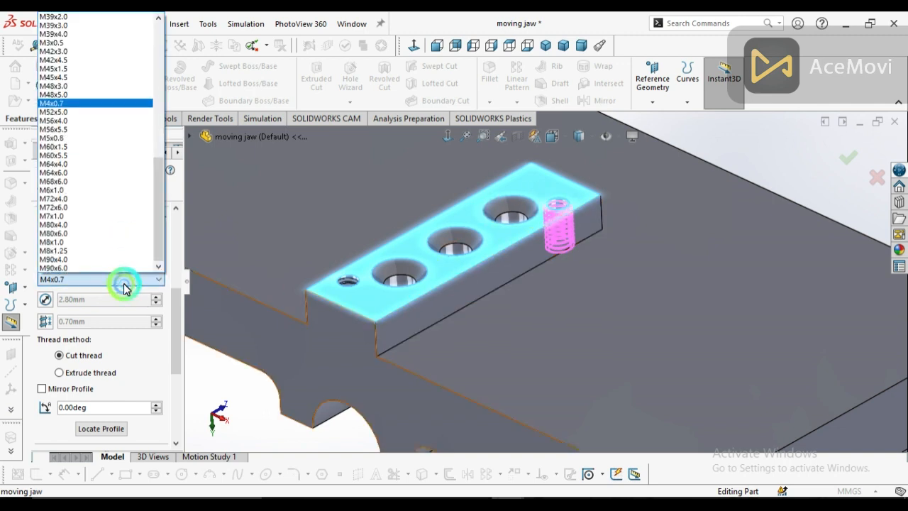
drag(162, 224, 161, 205)
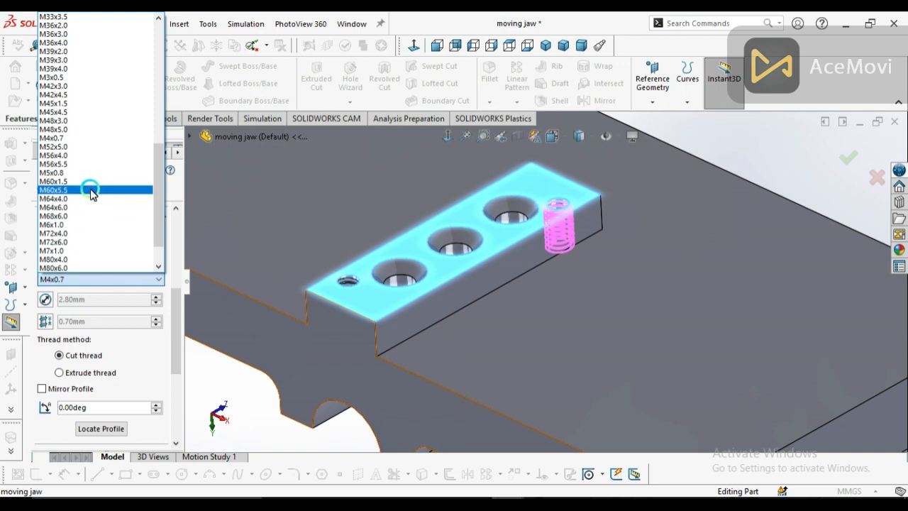
click(73, 138)
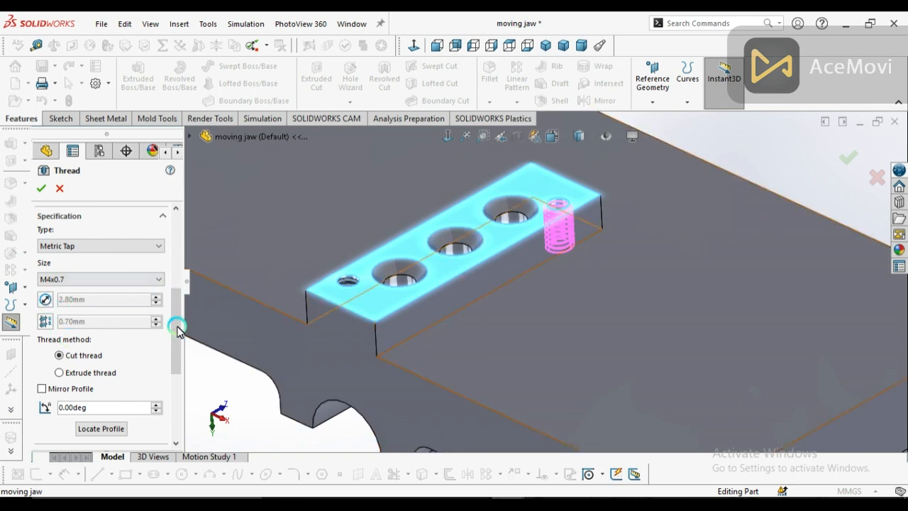
Step: Set the thread method to Cut thread after previewing Extrude thread, and create the thread
drag(175, 344, 130, 336)
click(73, 296)
click(86, 295)
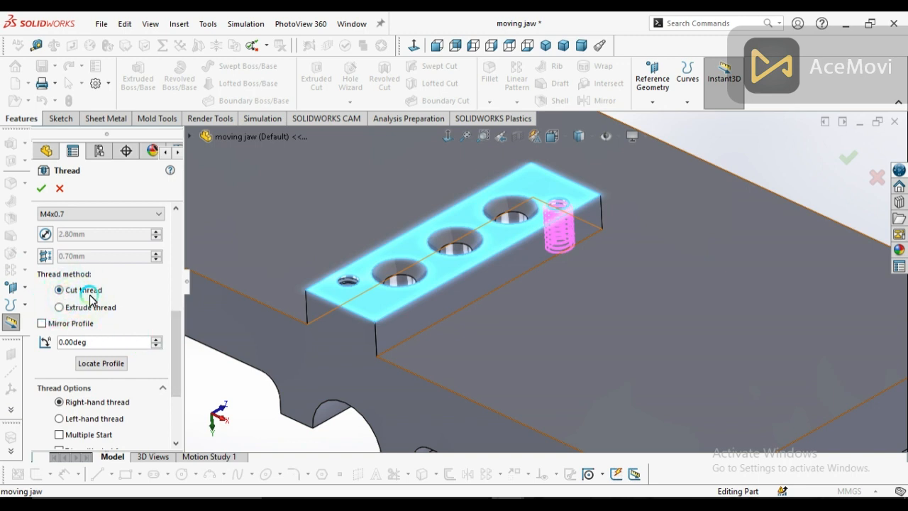
click(83, 308)
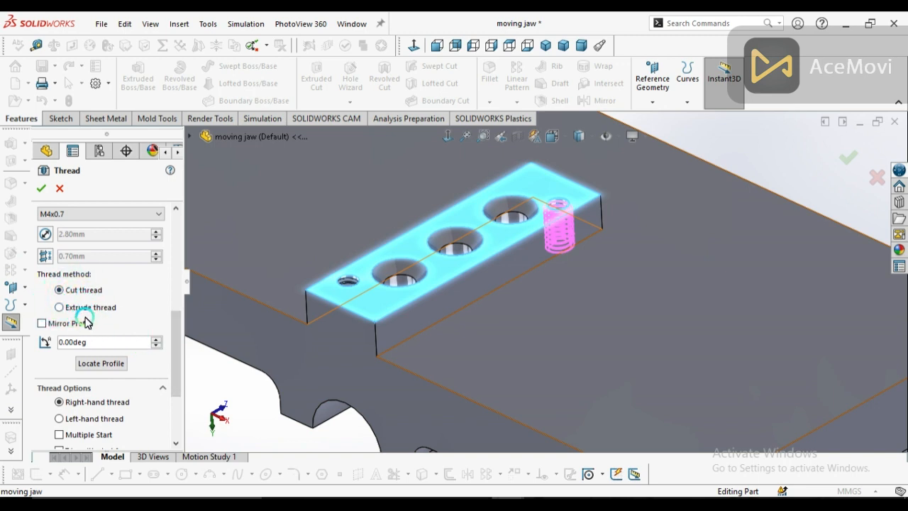
click(59, 307)
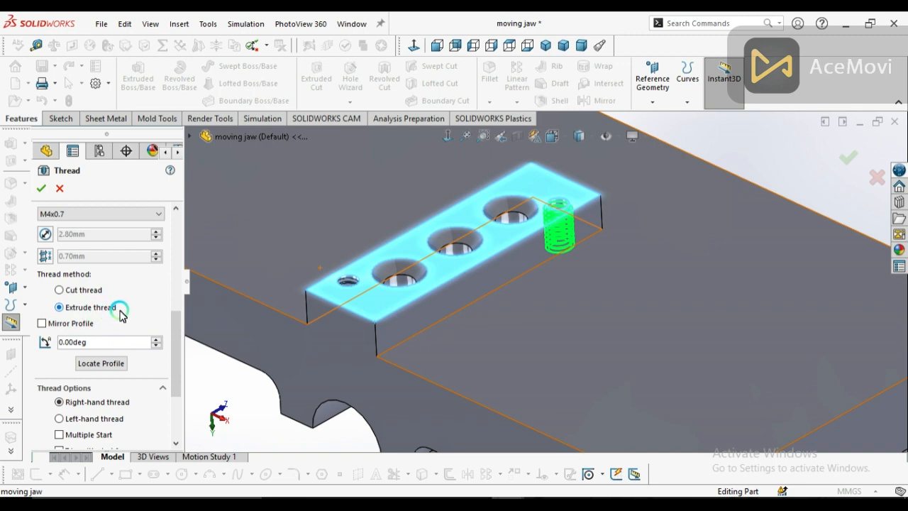
click(69, 291)
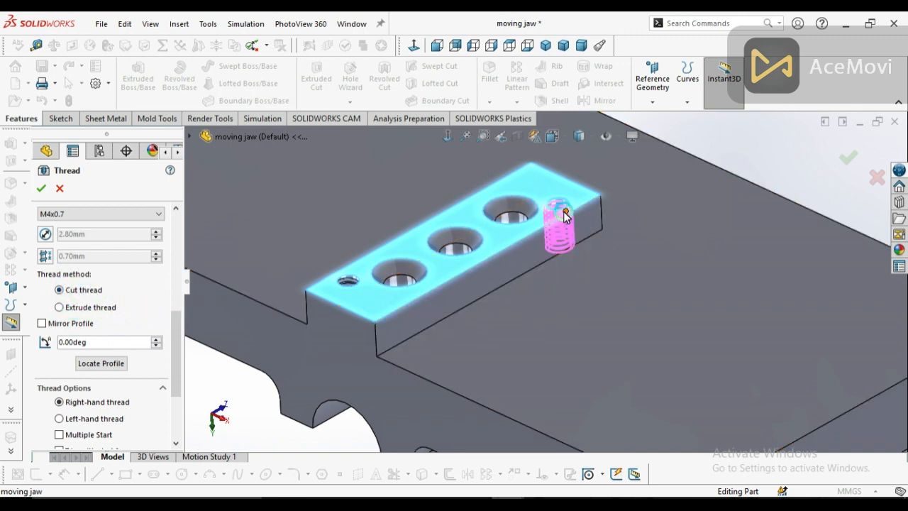
click(40, 190)
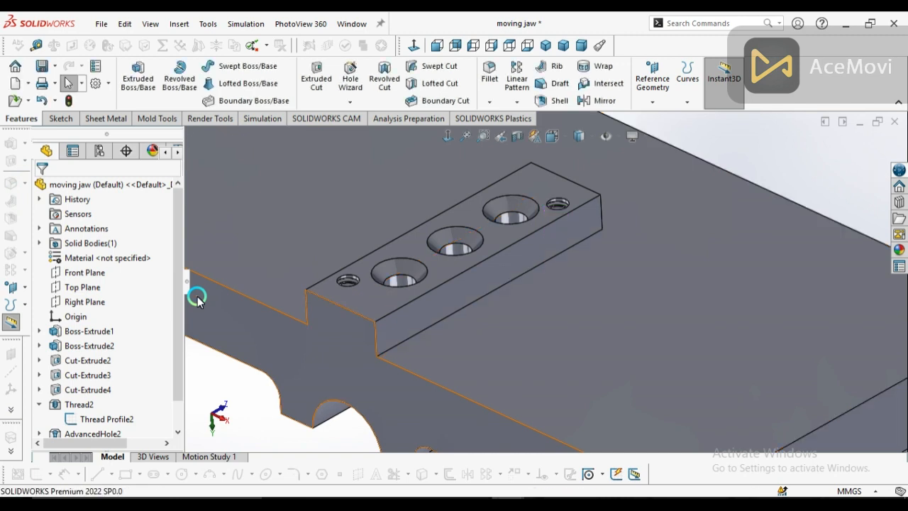
Step: Inspect the cut threads inside the small holes beside the countersunk holes on the raised block
scroll(507, 243, down, 3)
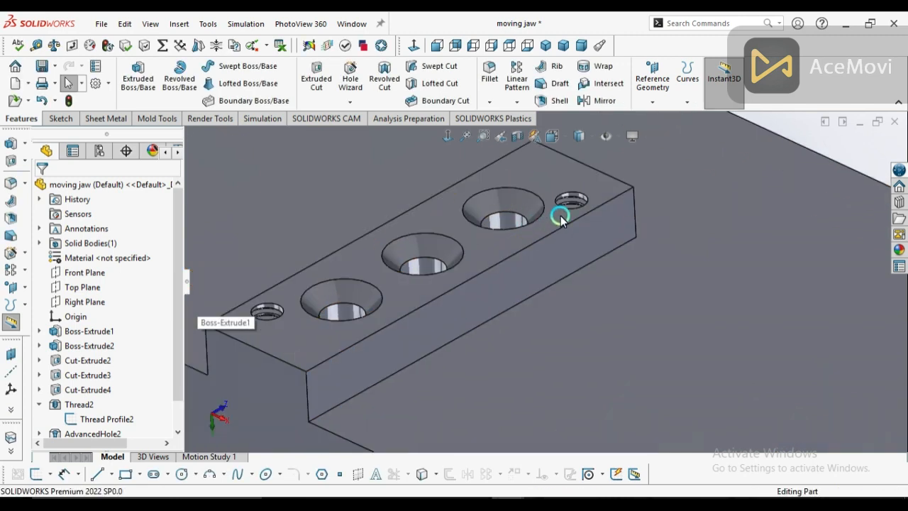
click(561, 210)
scroll(537, 263, down, 5)
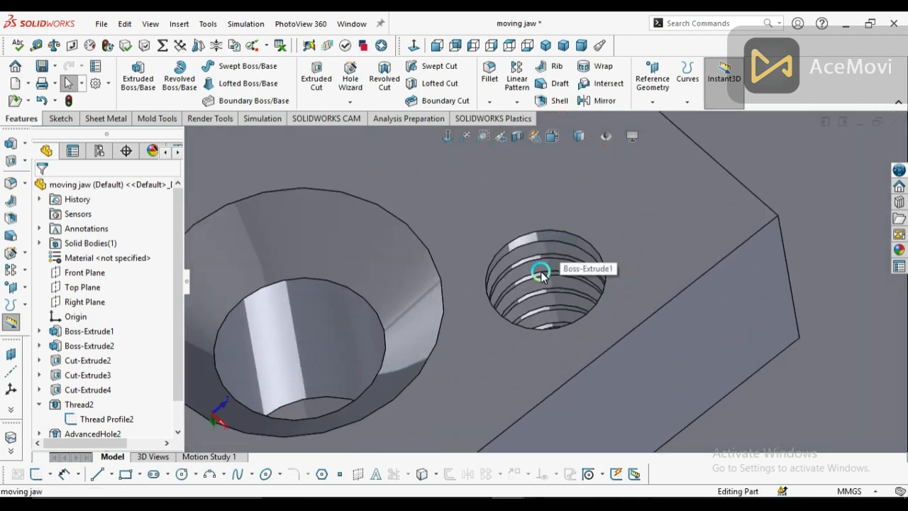
click(512, 262)
middle_drag(512, 262, 558, 319)
scroll(558, 319, up, 10)
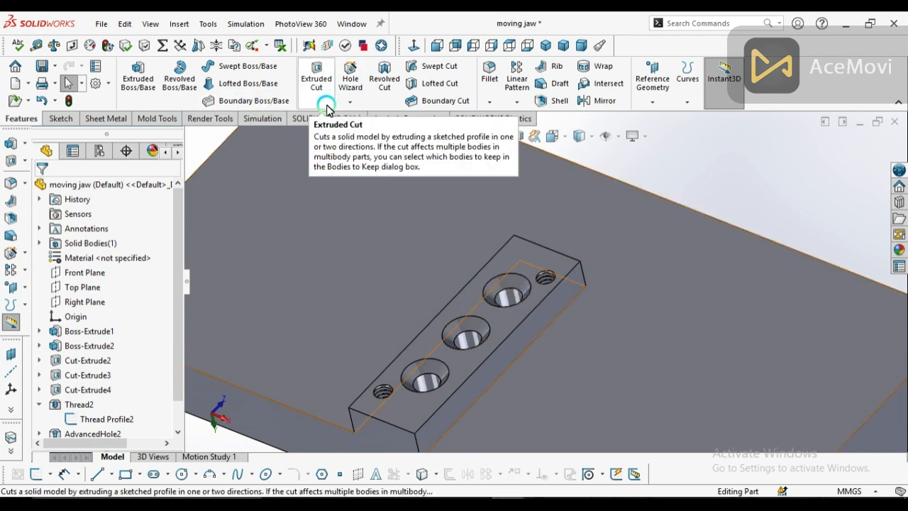
Step: Collapse the Thread2 feature and highlight AdvancedHole2 to show its dimensions on the model
scroll(177, 312, down, 1)
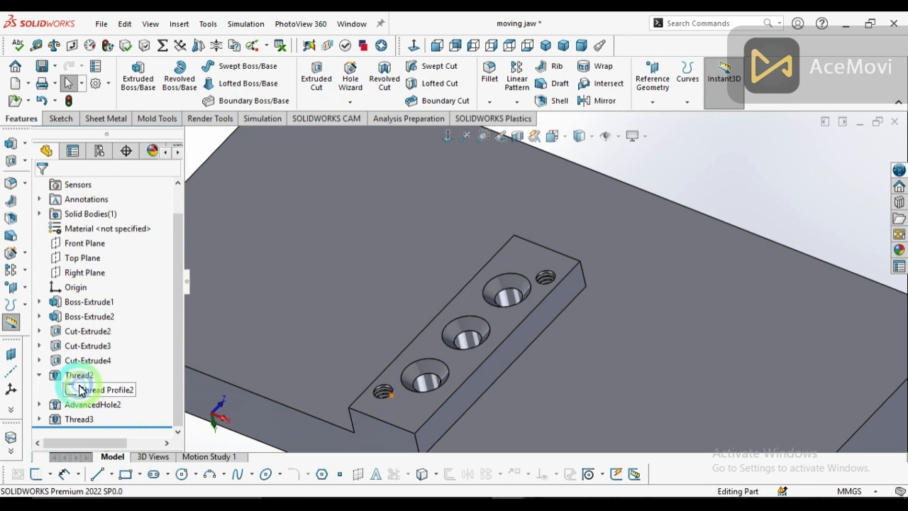
click(39, 376)
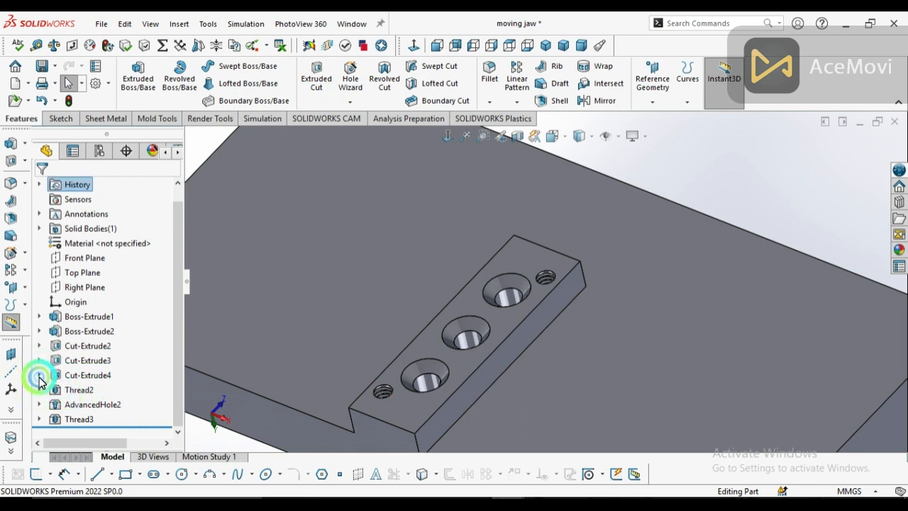
click(92, 406)
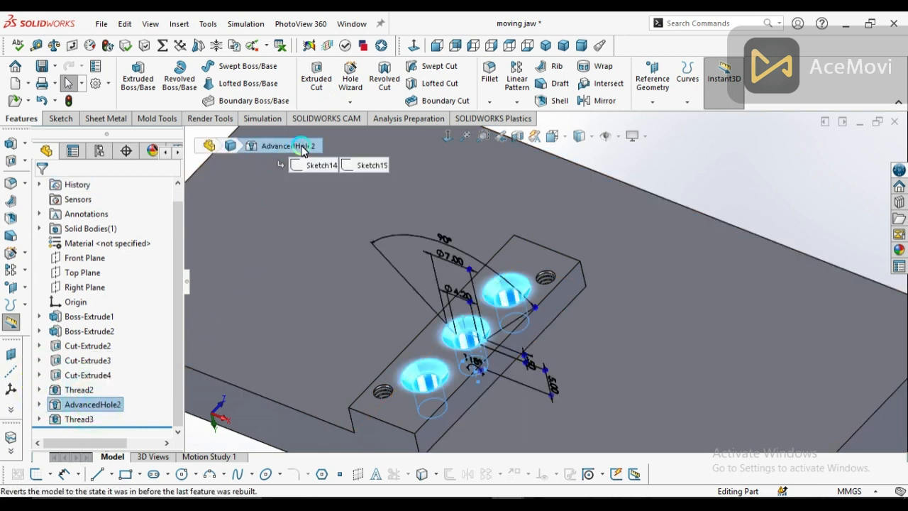
Step: Start an Advanced Hole and choose the jaw's large flat face as its near side face
click(350, 103)
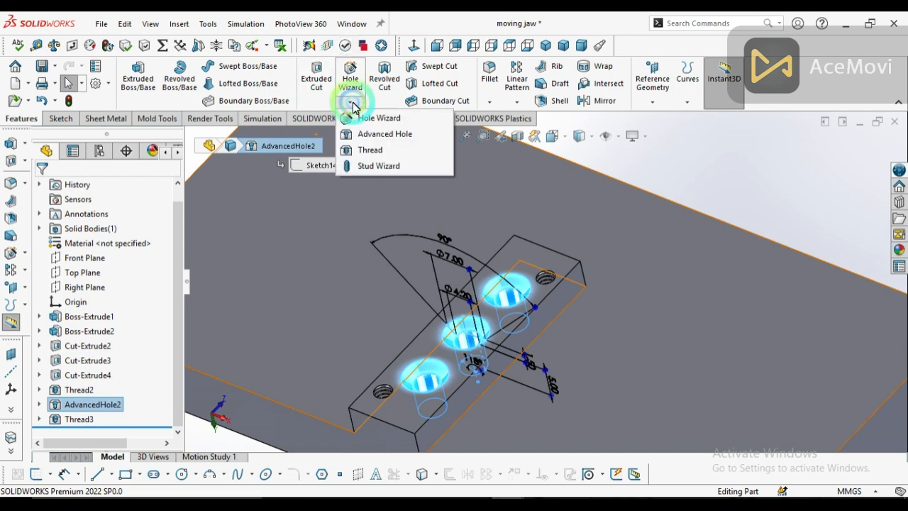
click(391, 138)
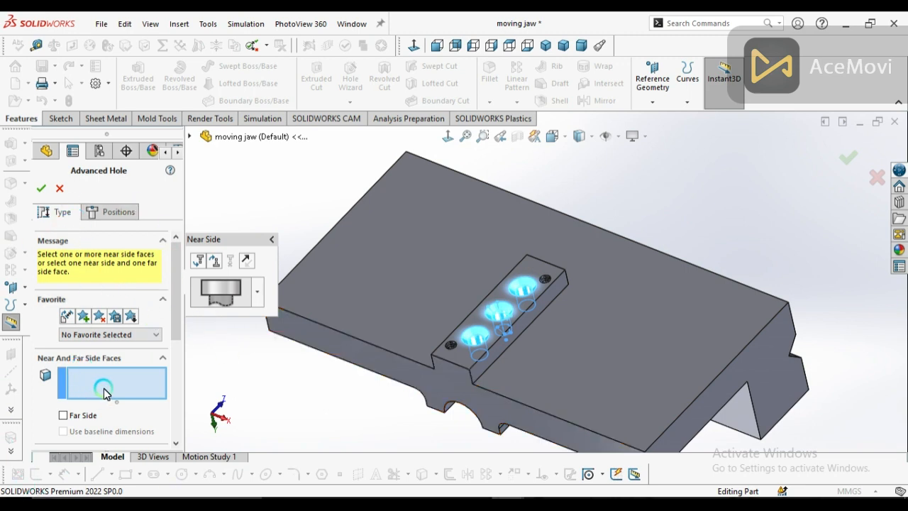
scroll(176, 339, down, 3)
scroll(177, 333, up, 3)
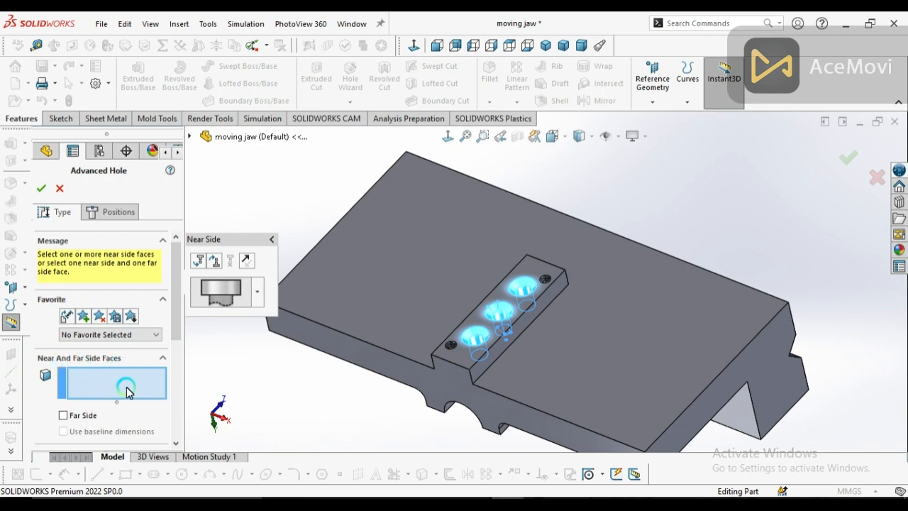
click(644, 352)
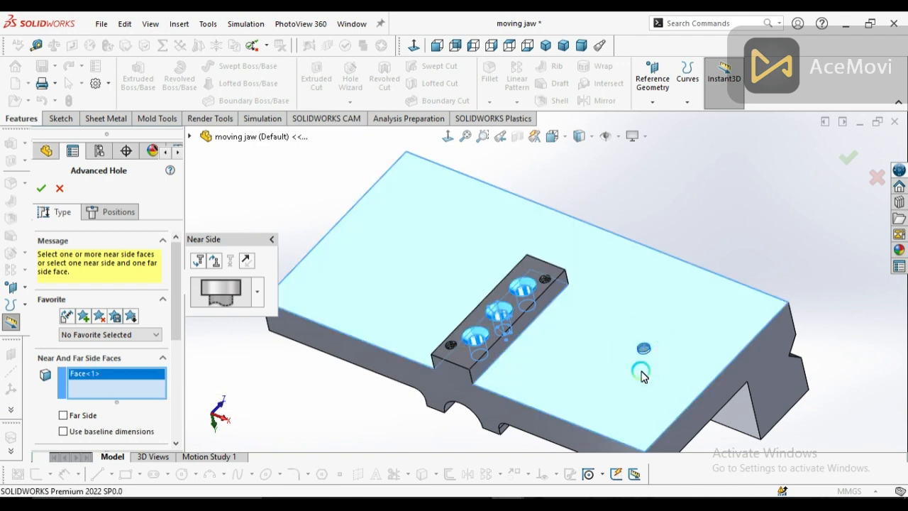
scroll(654, 356, down, 3)
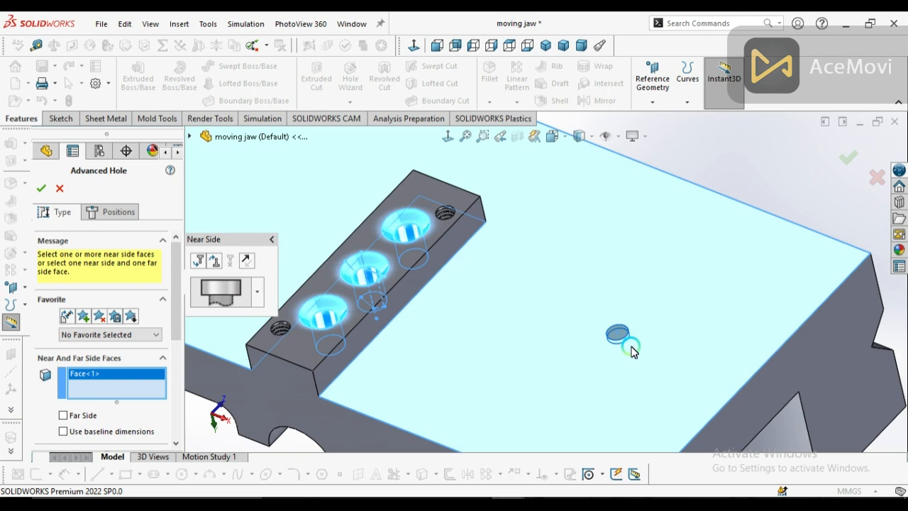
Step: Change the hole's near side element from a counterbore to a countersink
click(257, 291)
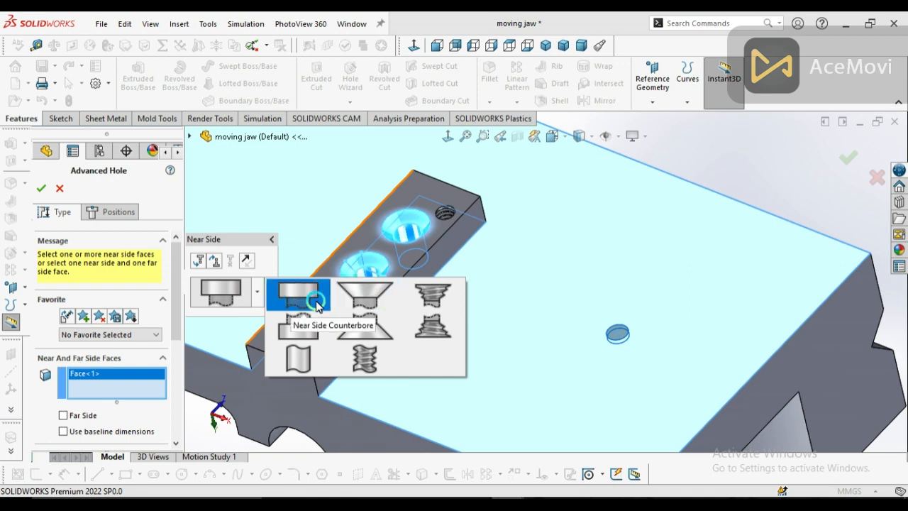
click(363, 295)
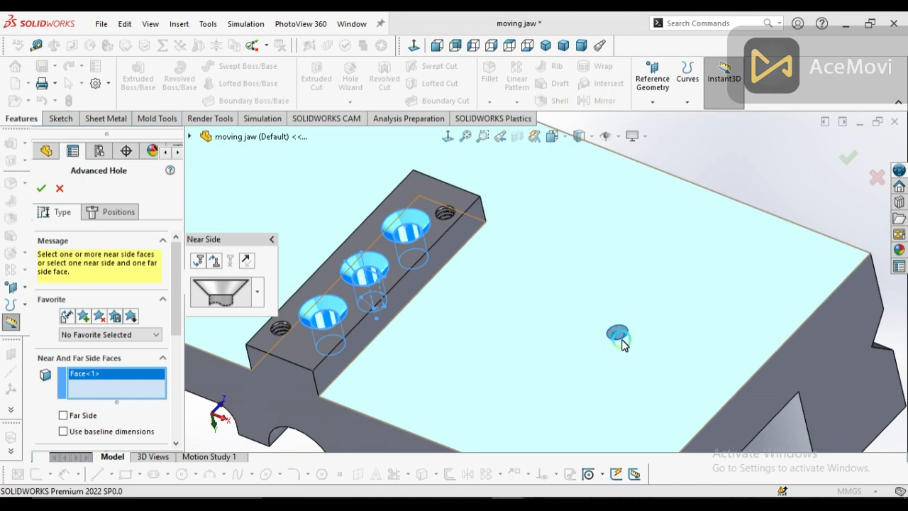
scroll(621, 344, down, 3)
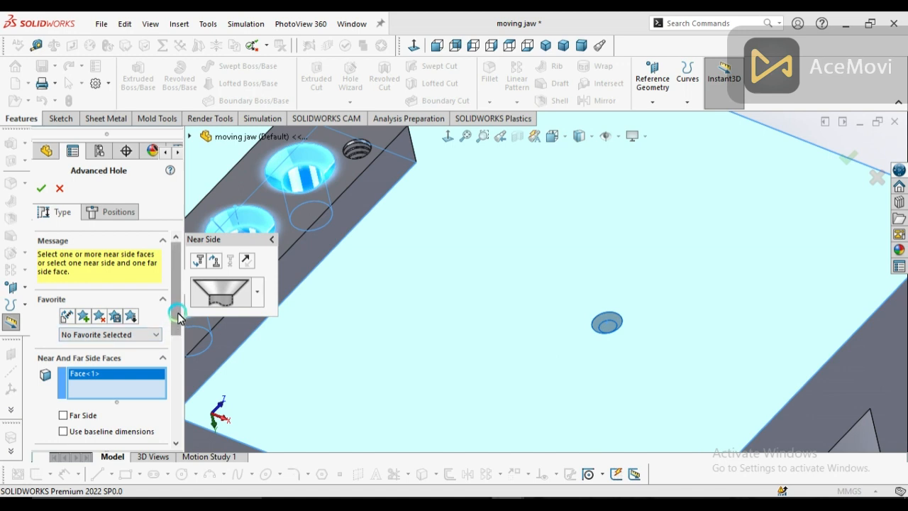
Step: Set the countersink element's standard to ISO and its size to M4
drag(176, 312, 178, 381)
click(77, 323)
click(47, 311)
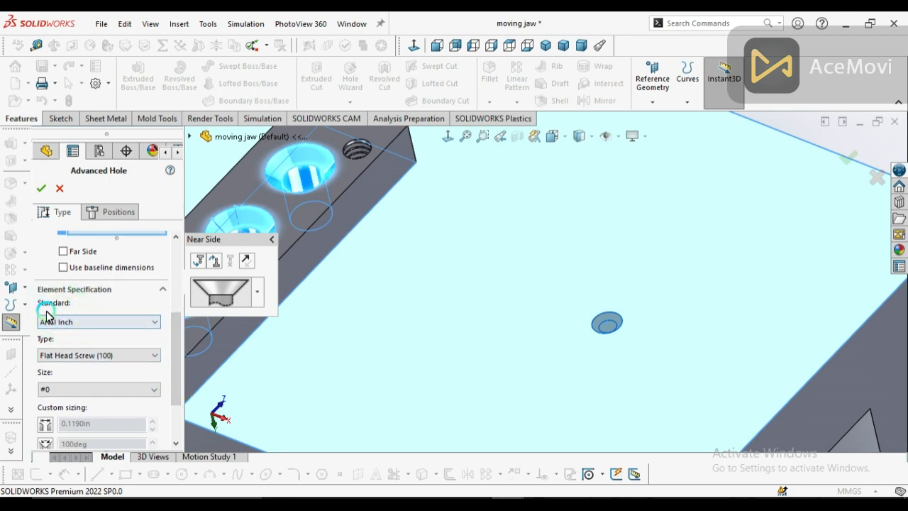
click(129, 322)
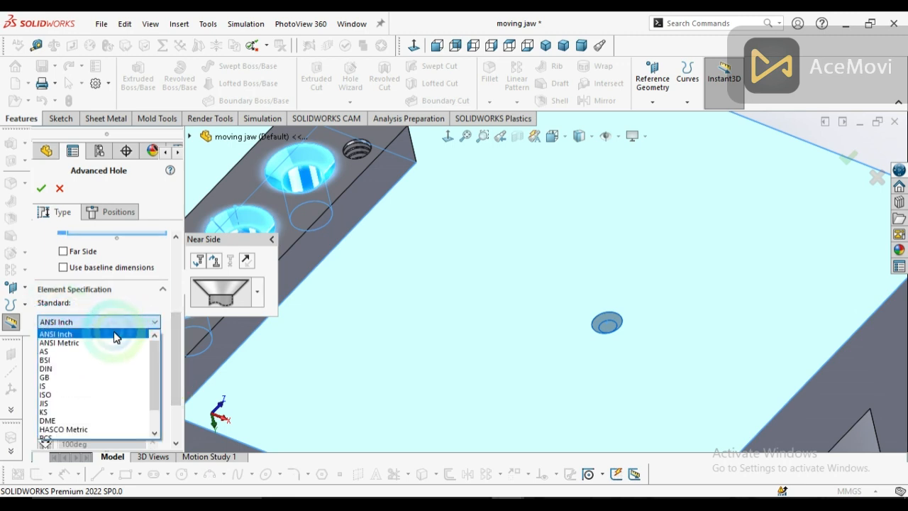
click(63, 395)
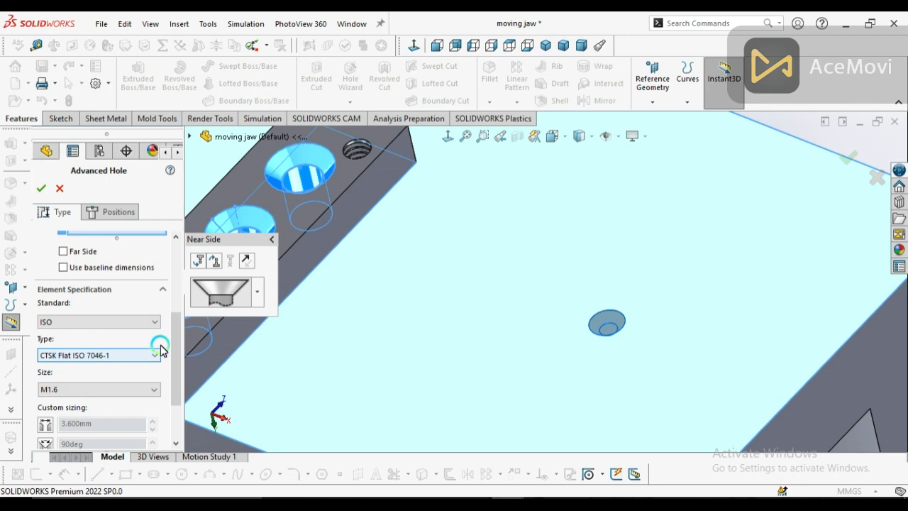
scroll(170, 344, down, 1)
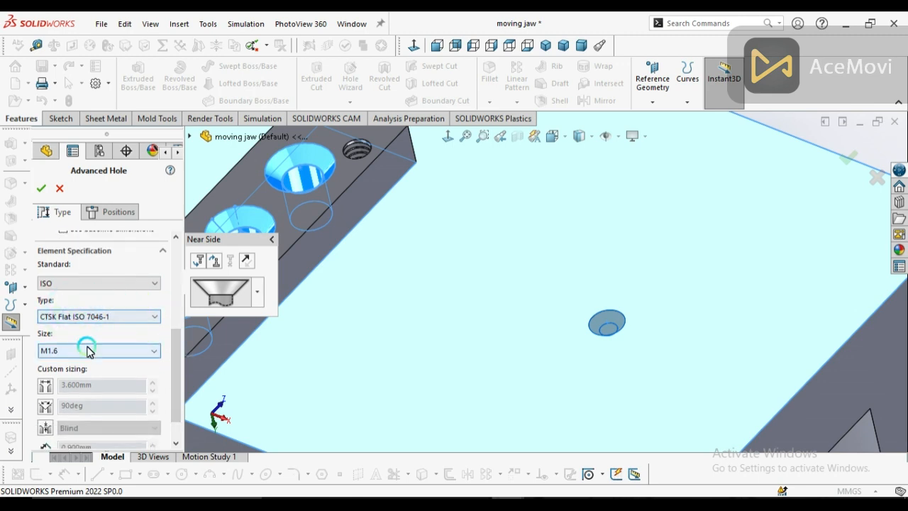
click(121, 352)
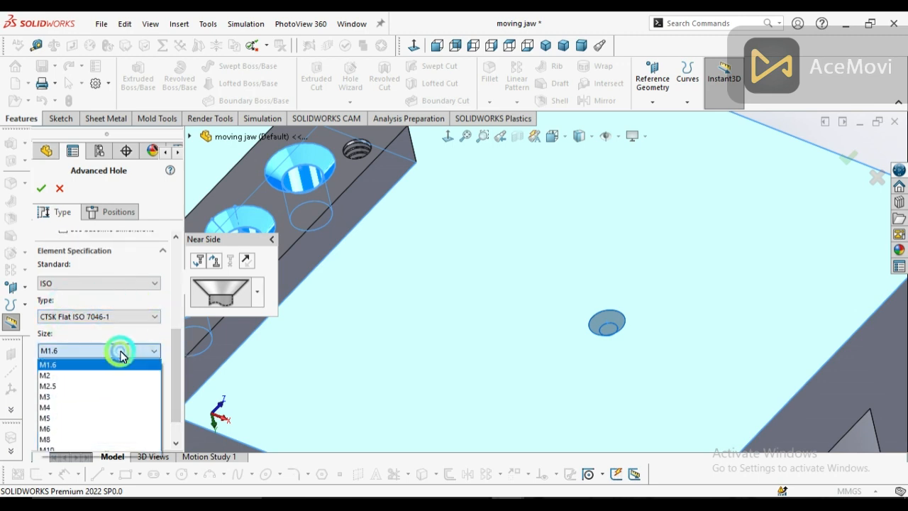
click(113, 407)
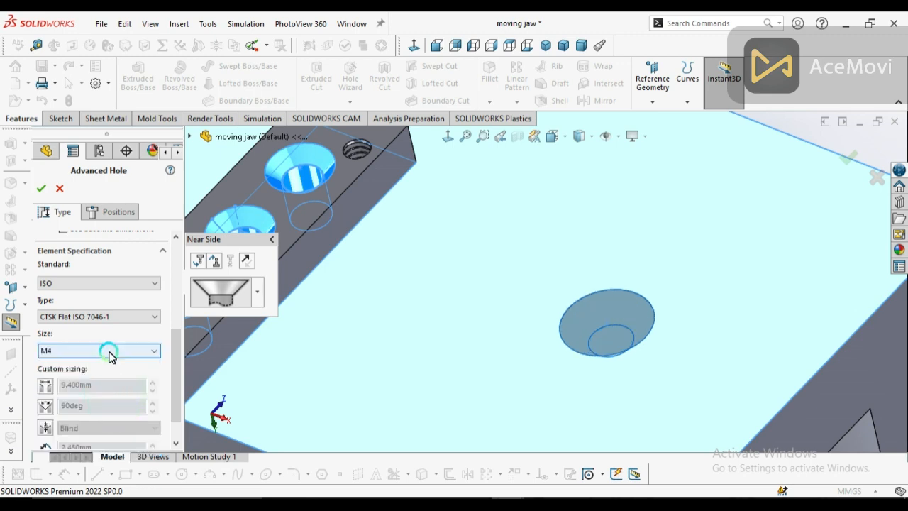
drag(172, 340, 173, 364)
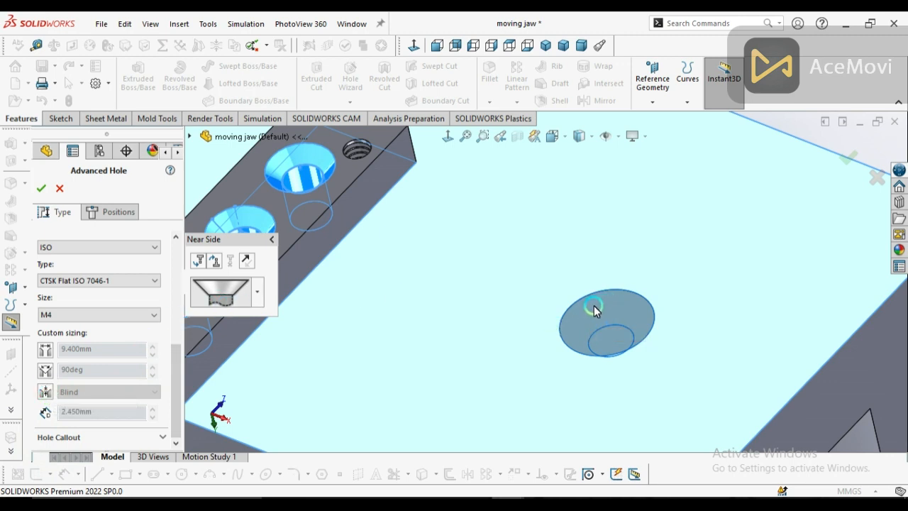
Step: Insert a second element below the countersink and change it to a straight threaded hole element
click(198, 264)
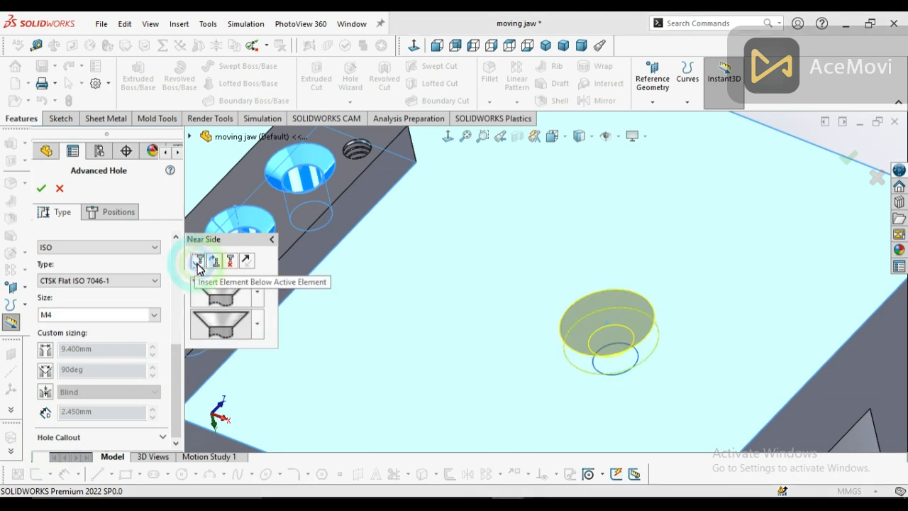
scroll(510, 321, down, 3)
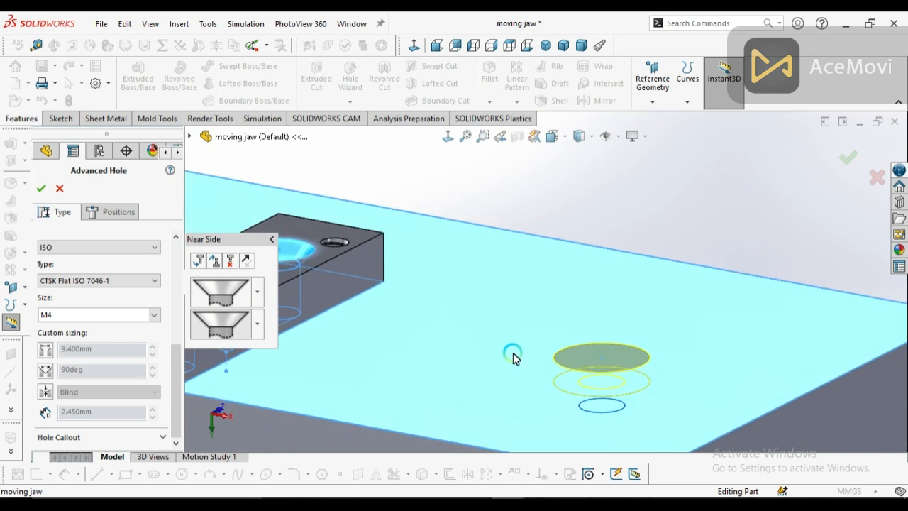
key(ctrl+7)
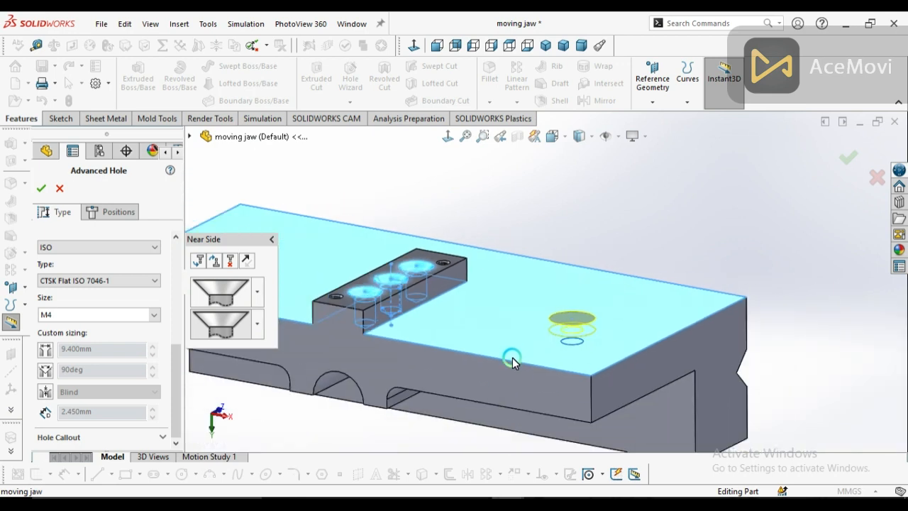
click(257, 323)
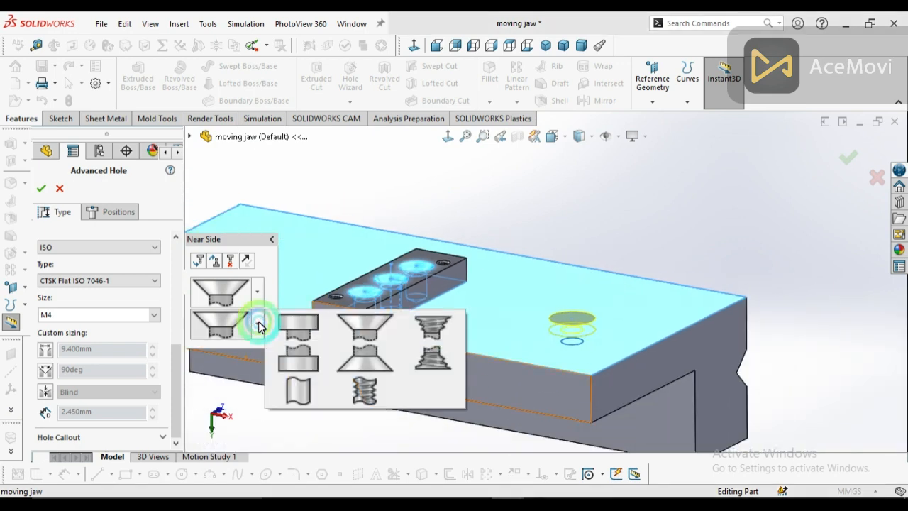
click(370, 392)
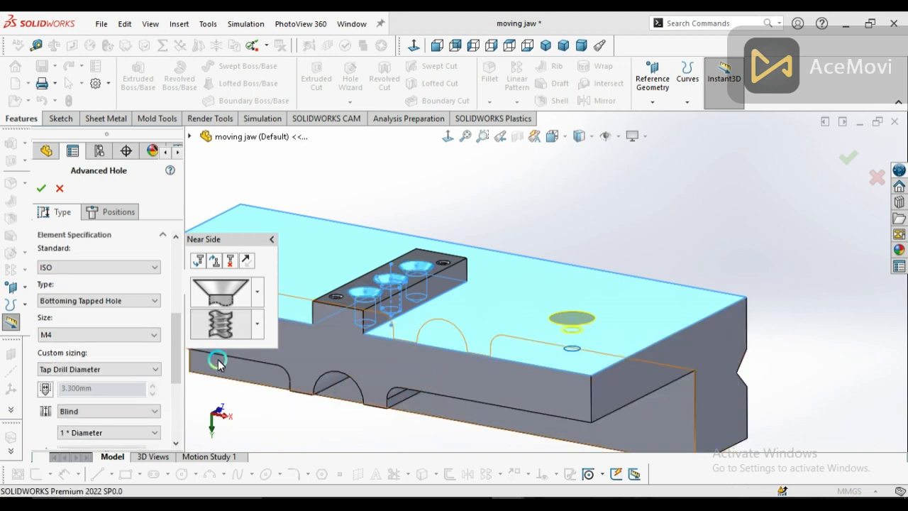
Step: Review the threaded element's specification, keeping Bottoming Tapped Hole as the type, and check its sizing, end condition and end shape
scroll(175, 355, down, 2)
scroll(176, 354, up, 3)
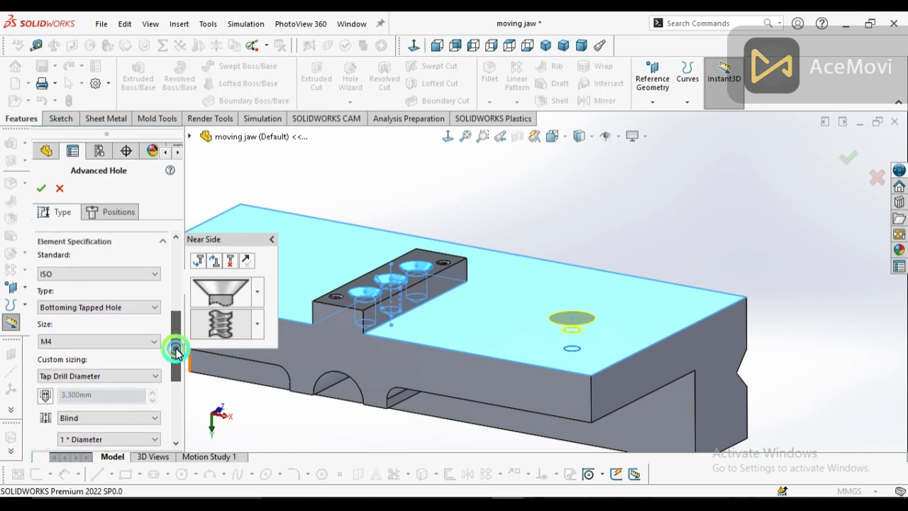
scroll(177, 353, up, 1)
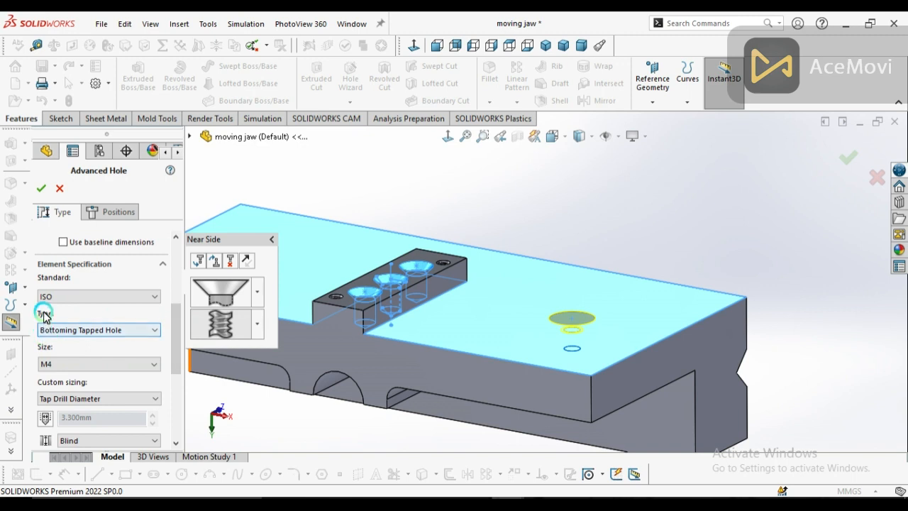
click(121, 333)
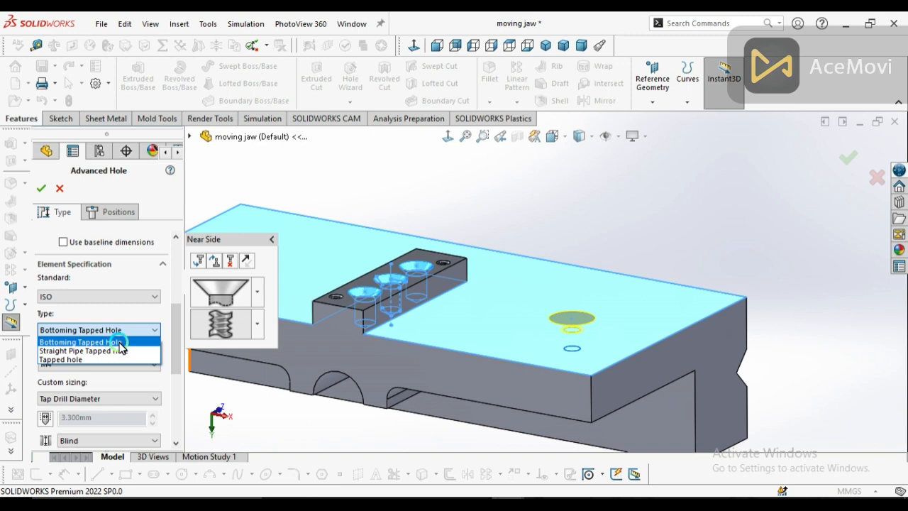
click(119, 342)
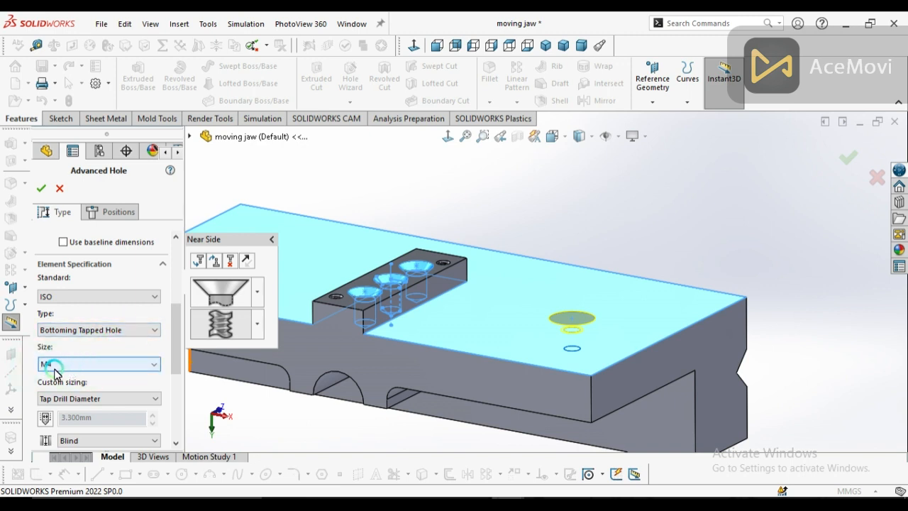
scroll(178, 326, down, 3)
click(104, 332)
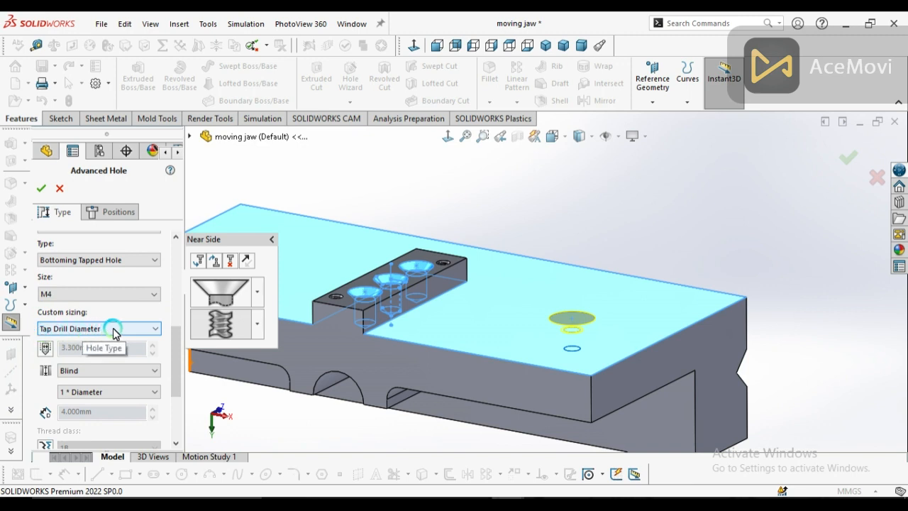
drag(176, 364, 168, 418)
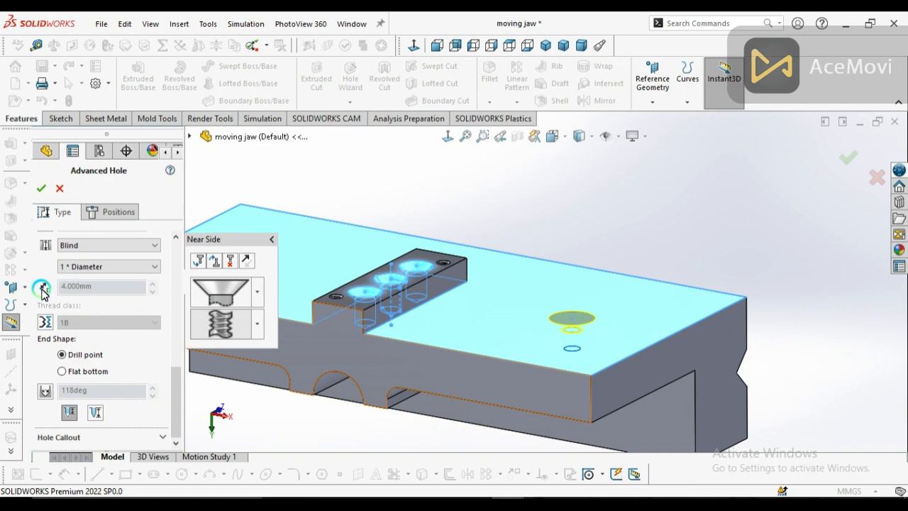
click(162, 390)
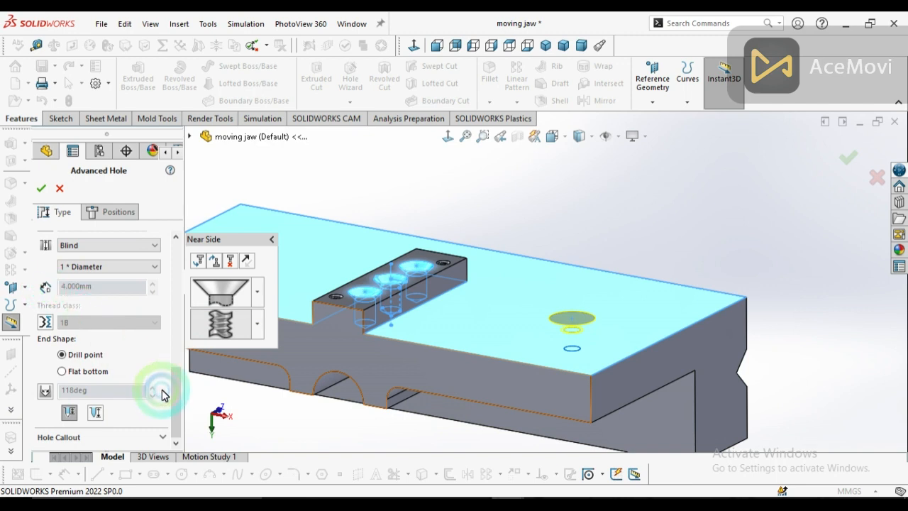
Step: Enable the far side option for the advanced hole and try to finish the feature
drag(174, 402, 160, 316)
click(63, 312)
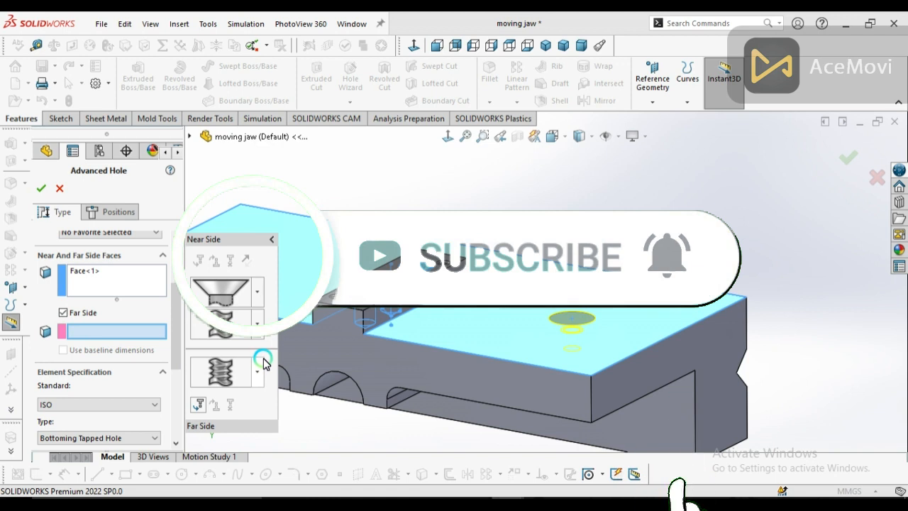
scroll(577, 370, down, 3)
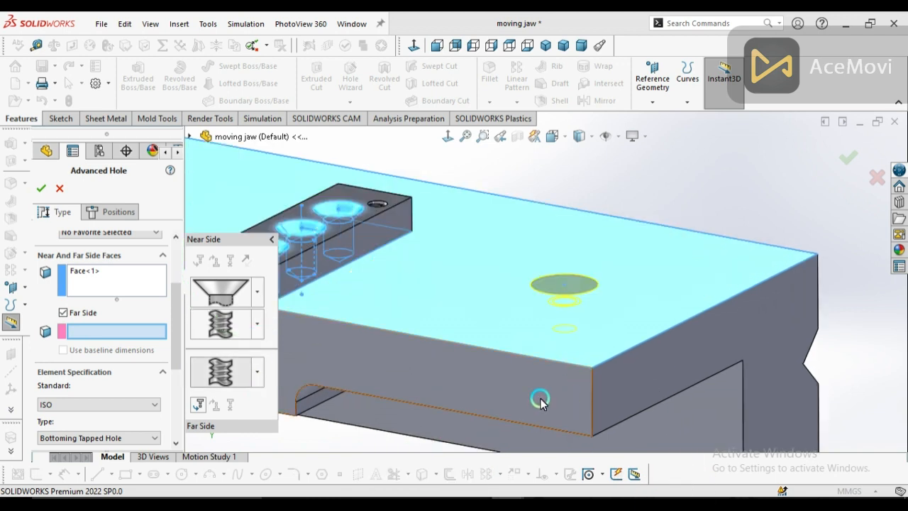
click(39, 190)
click(109, 286)
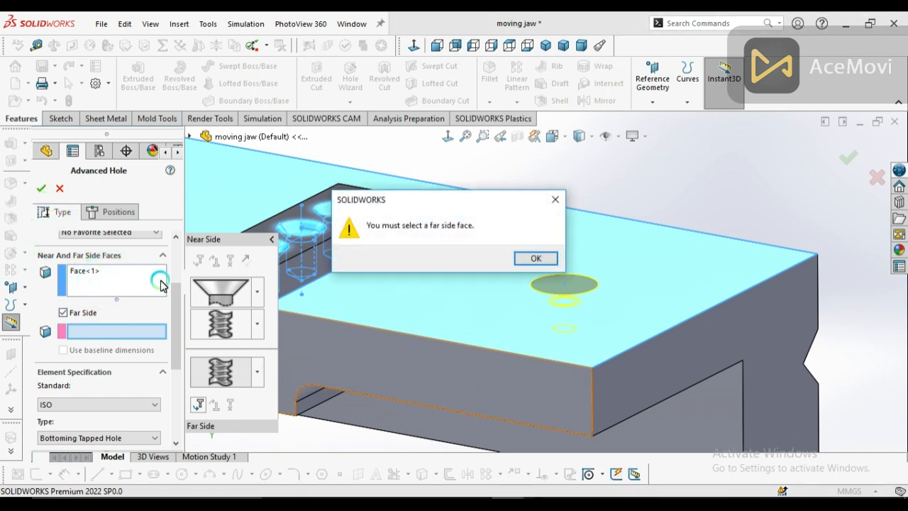
click(555, 199)
Step: Set the jaw's stepped lower face as the hole's far side face, inspect the preview, and turn the far side option off again
click(347, 306)
click(234, 387)
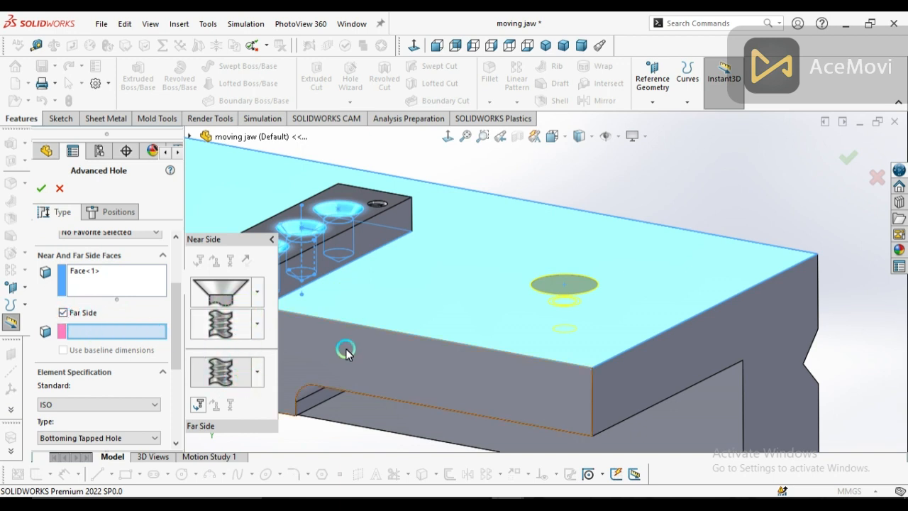
middle_drag(616, 350, 588, 352)
click(594, 266)
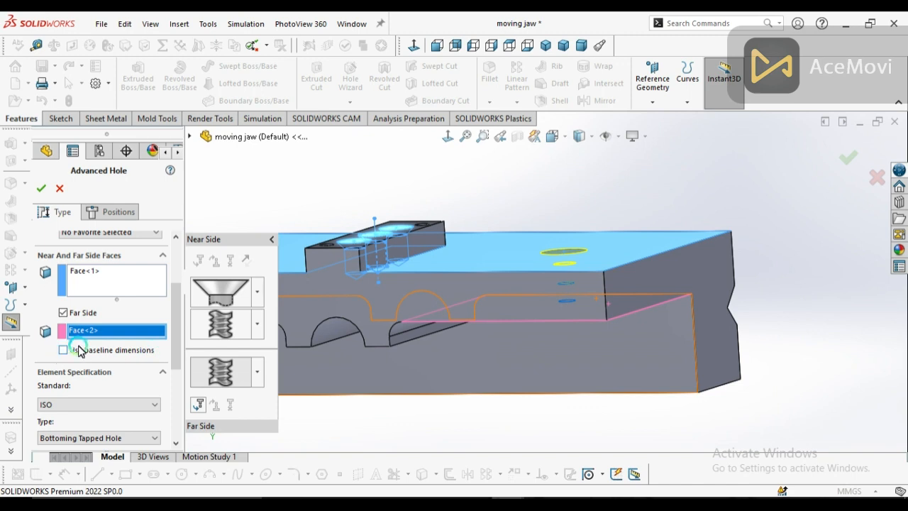
middle_drag(522, 381, 520, 329)
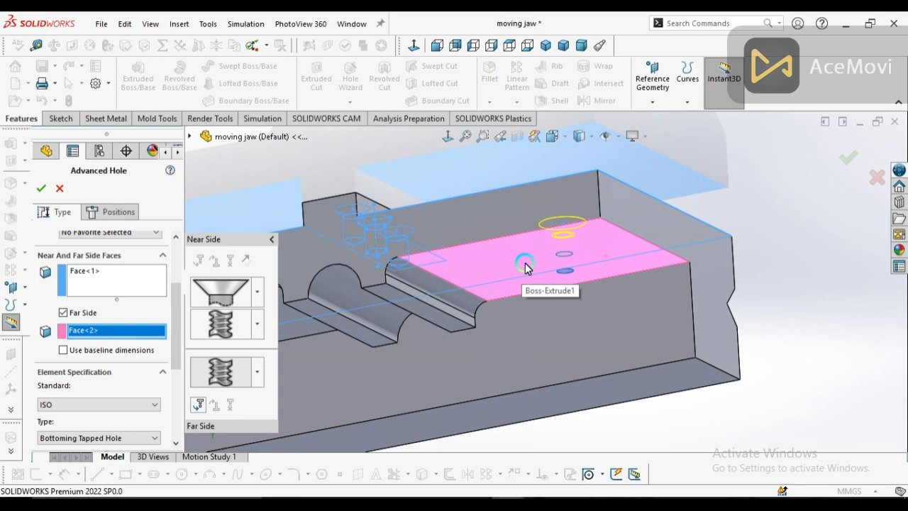
click(64, 313)
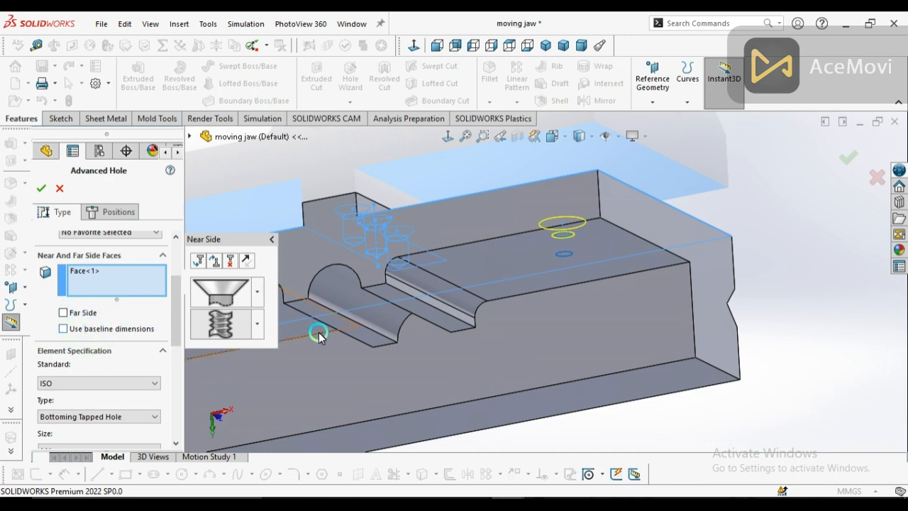
Step: Place three countersunk threaded holes in a column on the jaw's top face beside the raised block and finish the advanced hole
click(40, 189)
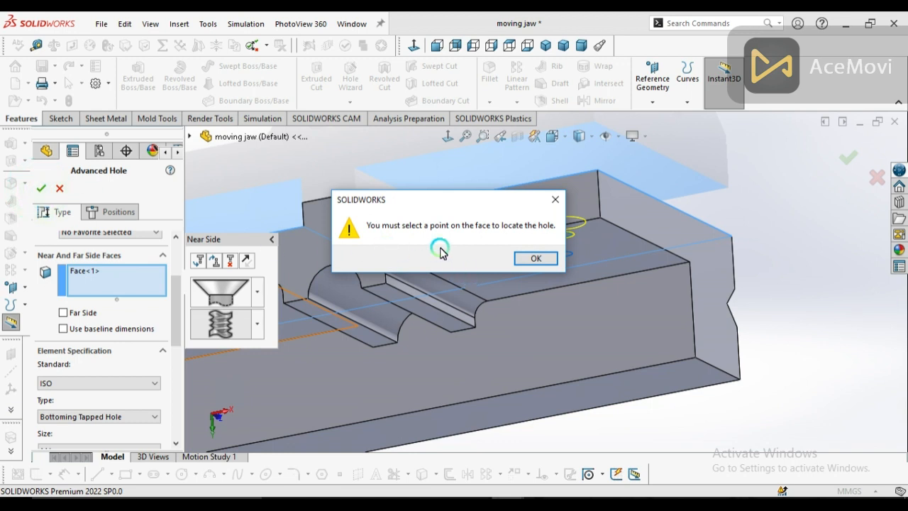
click(533, 259)
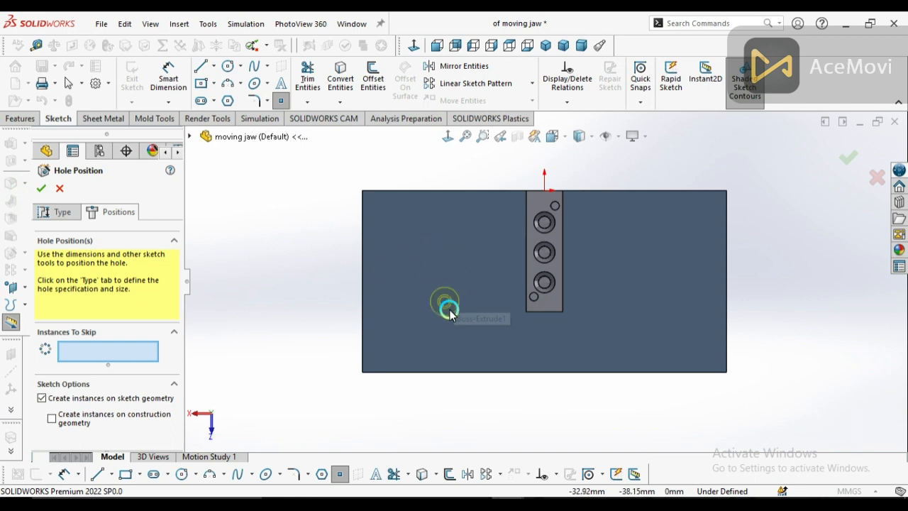
click(452, 256)
drag(452, 255, 484, 248)
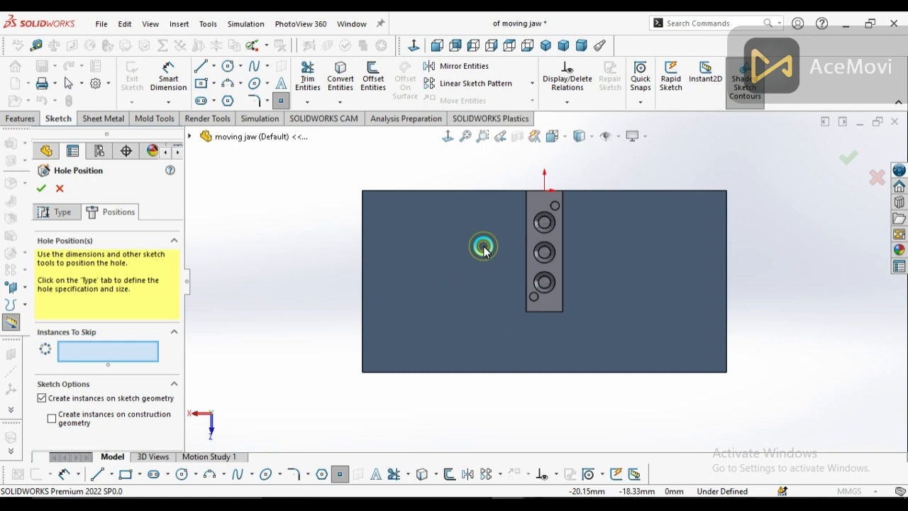
click(484, 248)
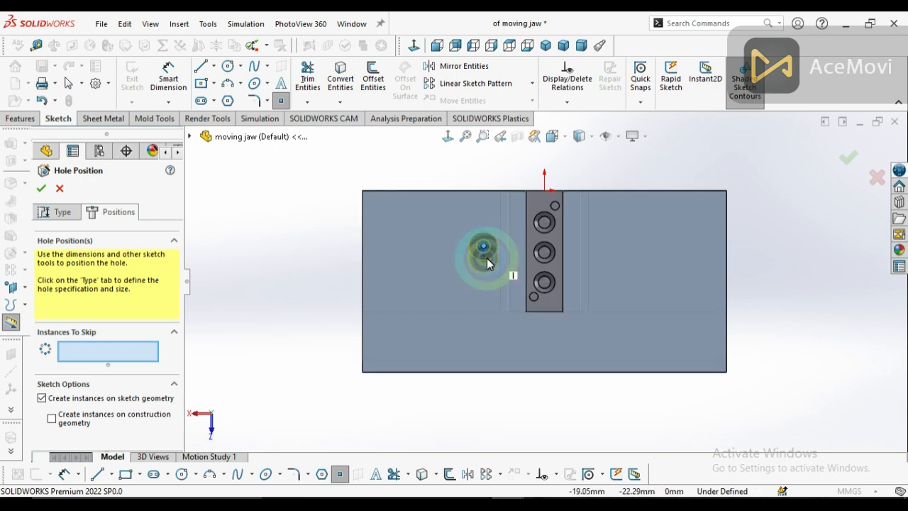
click(484, 282)
click(484, 316)
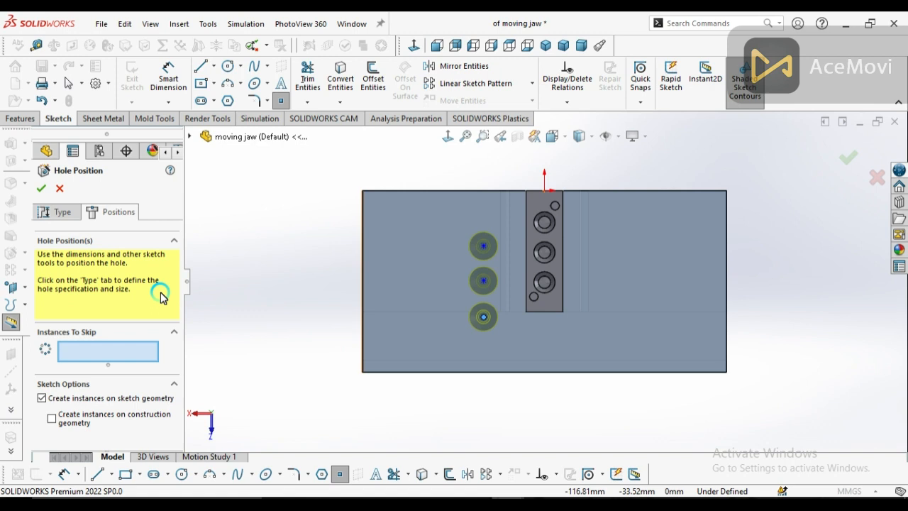
click(40, 191)
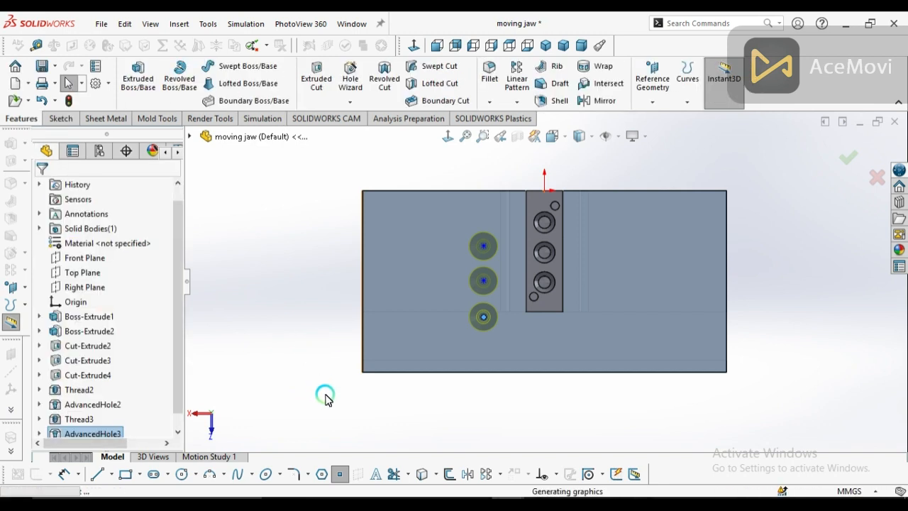
Step: Examine the three new countersunk holes up close and compare them with the existing holes on the raised block
middle_drag(412, 416, 561, 414)
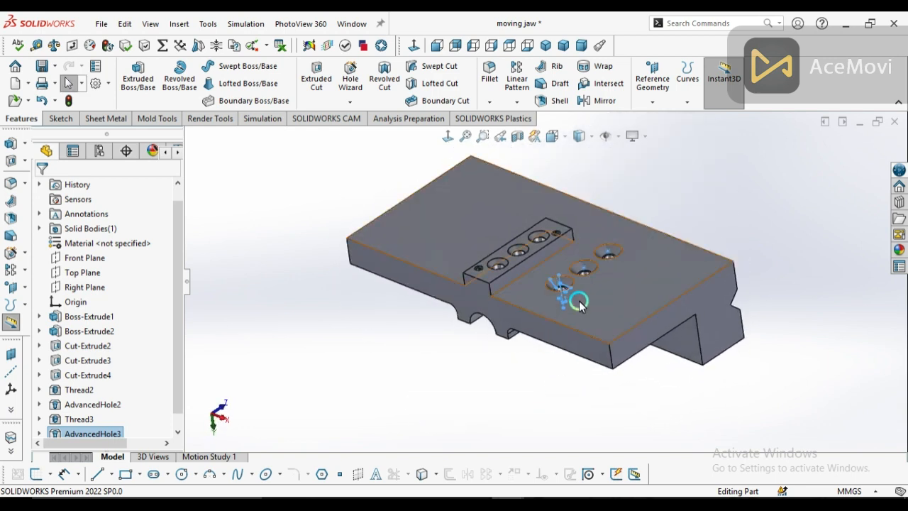
scroll(511, 284, down, 5)
scroll(504, 283, up, 4)
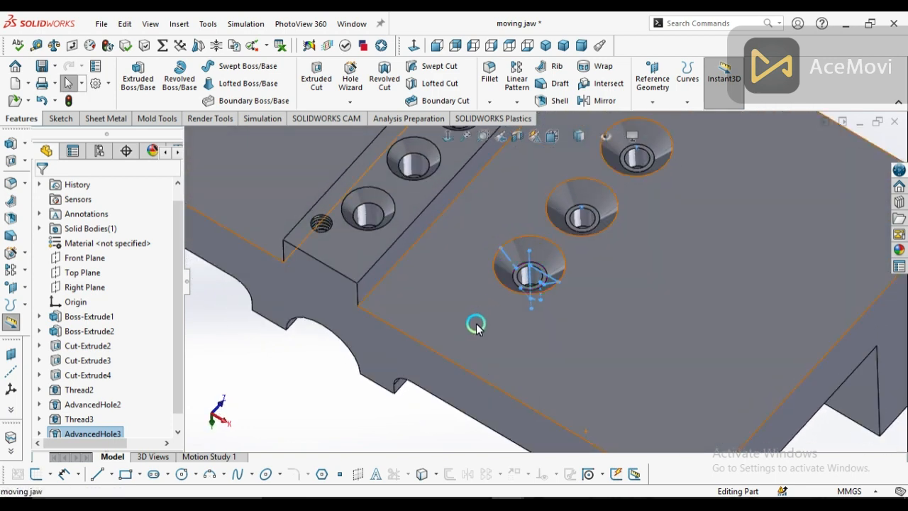
middle_drag(475, 320, 449, 314)
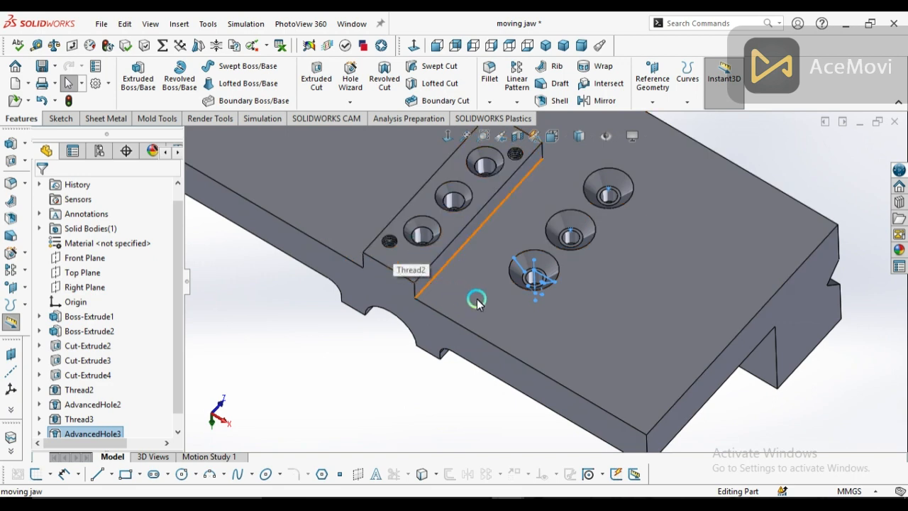
scroll(476, 314, down, 4)
middle_drag(476, 314, 422, 339)
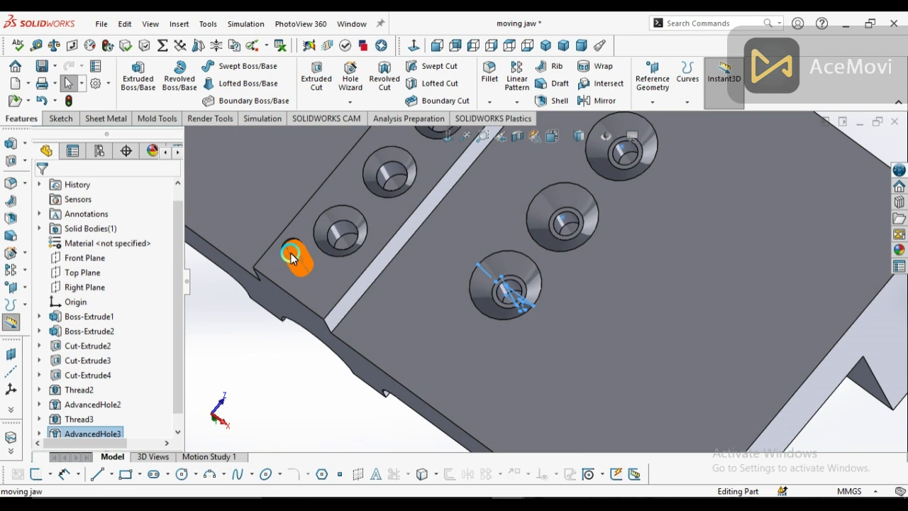
scroll(515, 281, down, 3)
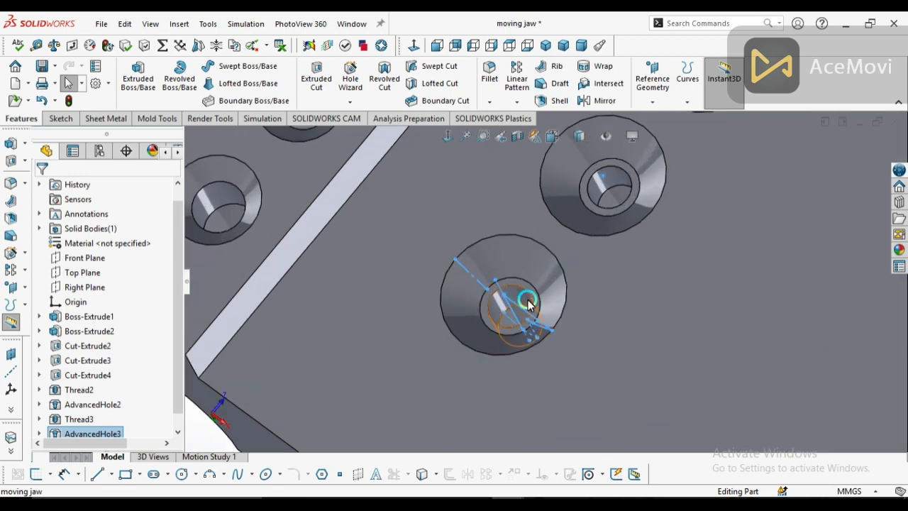
scroll(521, 341, up, 3)
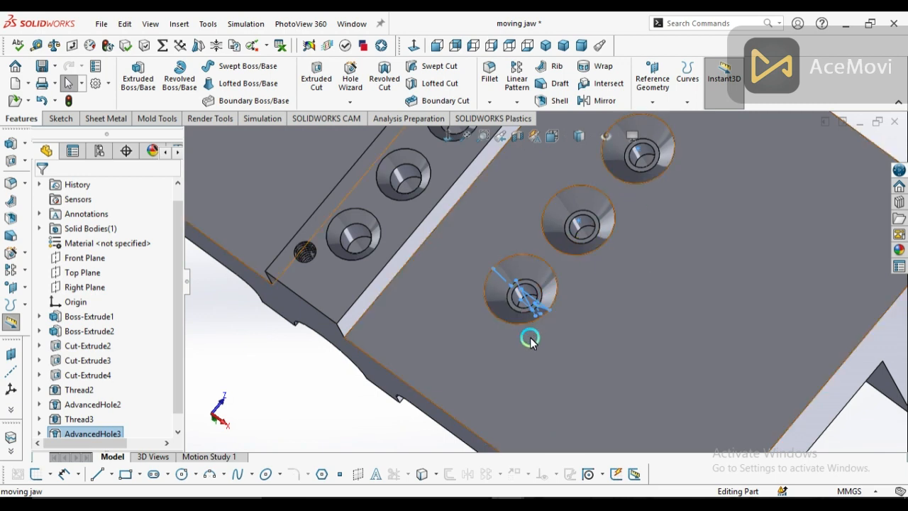
scroll(533, 346, up, 2)
middle_drag(554, 356, 567, 289)
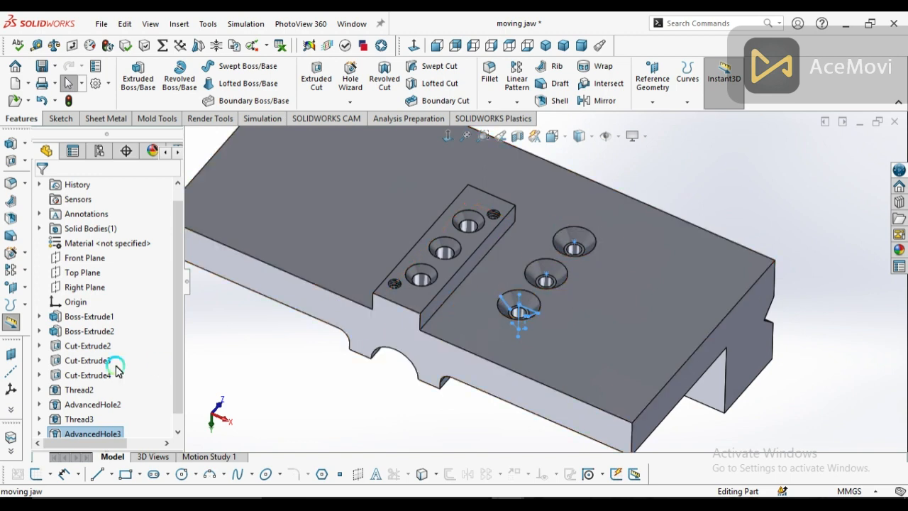
scroll(151, 410, down, 1)
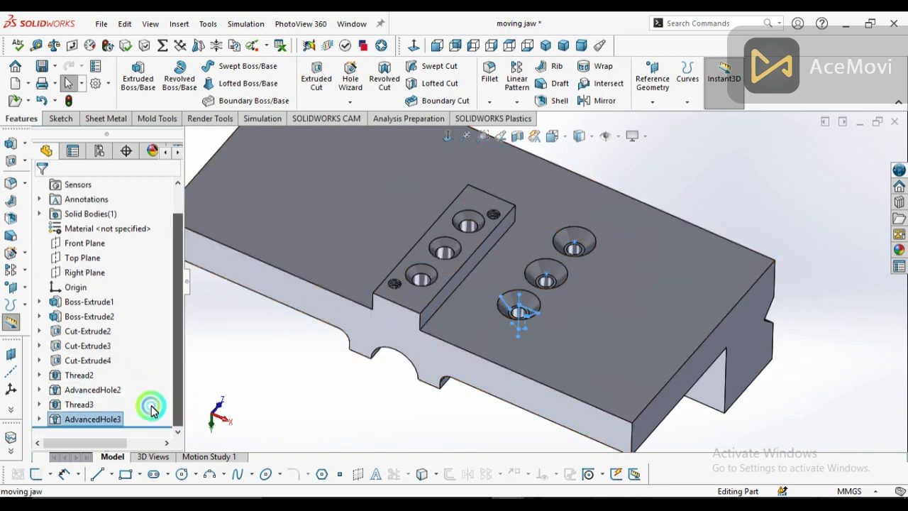
Step: Delete the AdvancedHole3 feature together with its dependent sketches
right_click(91, 419)
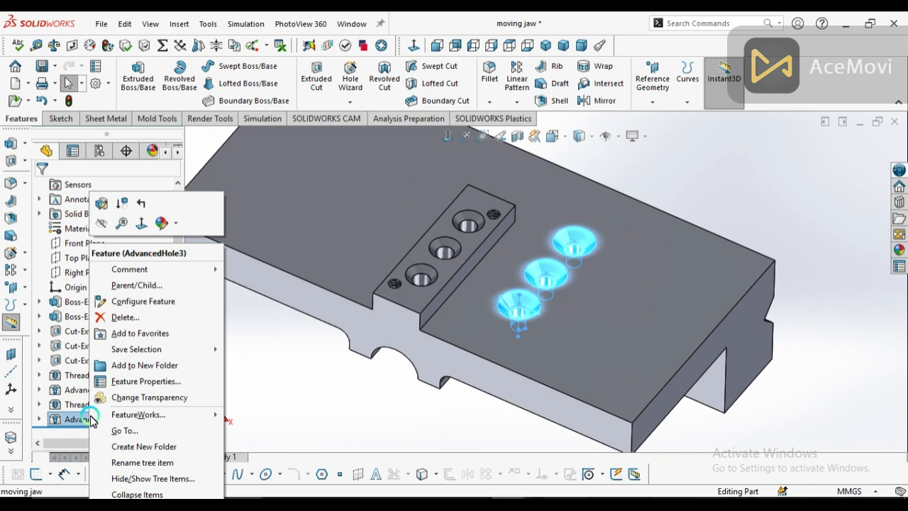
click(374, 402)
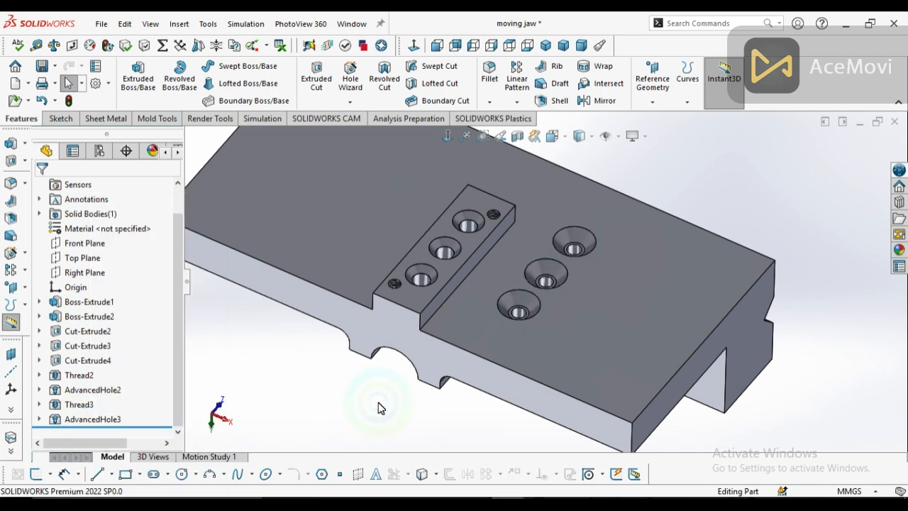
scroll(453, 411, up, 3)
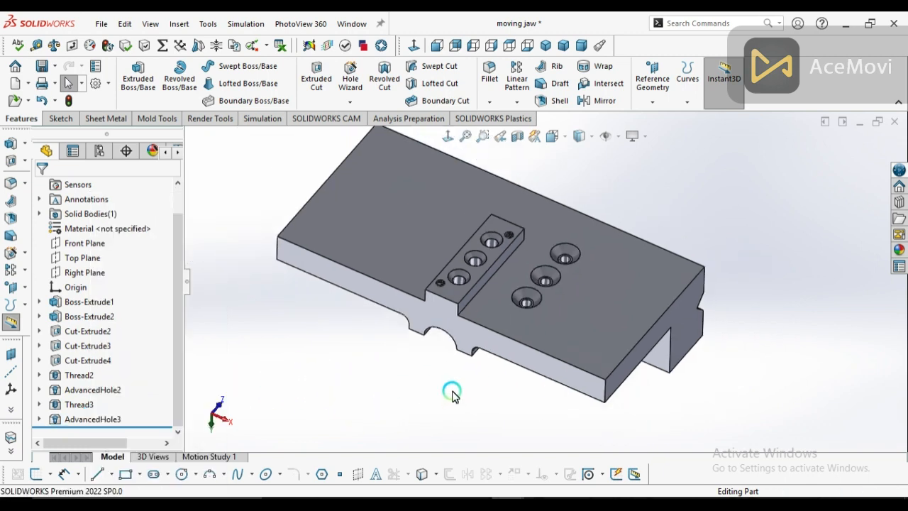
middle_drag(455, 408, 456, 412)
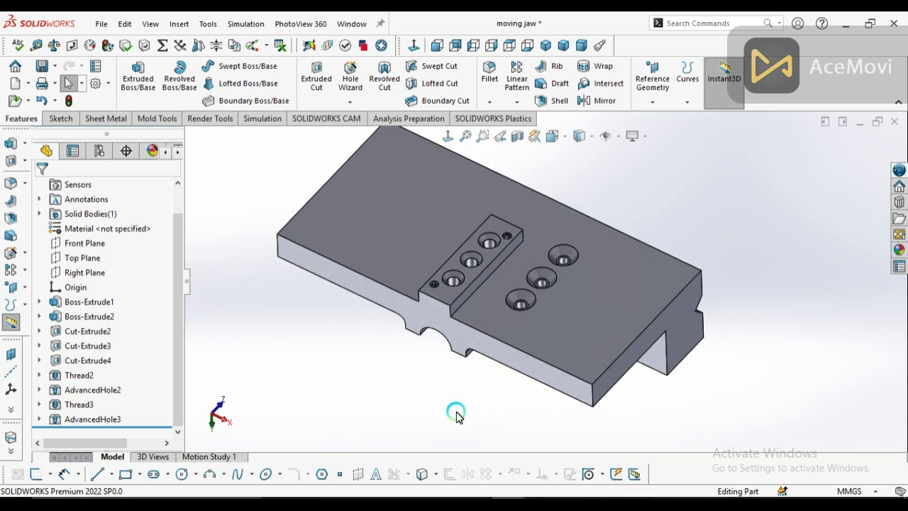
click(115, 424)
right_click(107, 419)
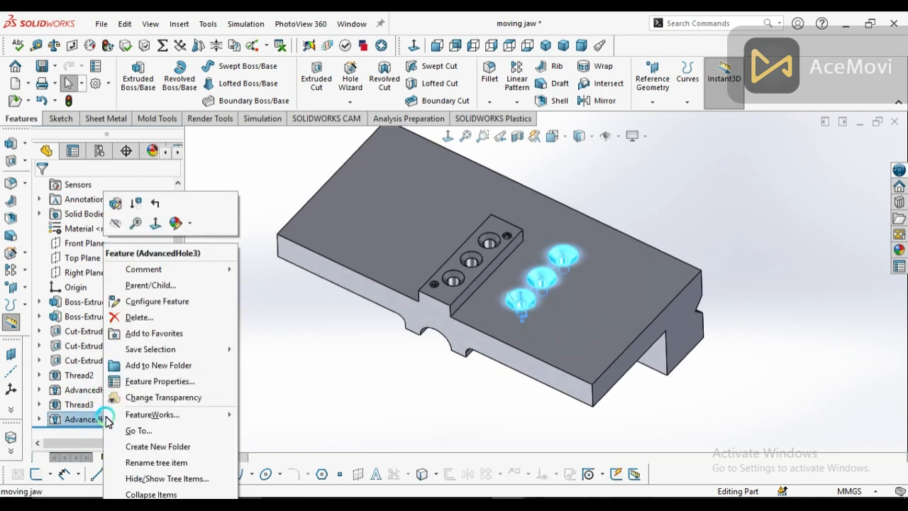
click(139, 317)
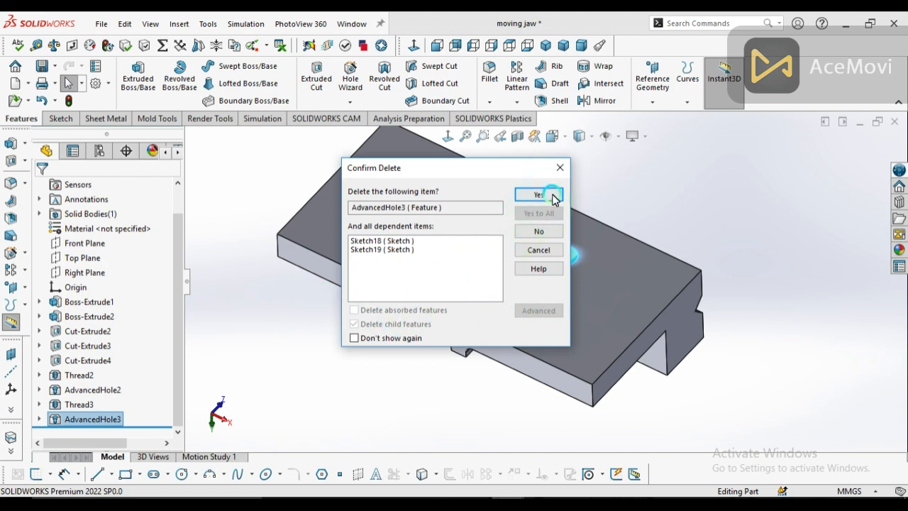
click(552, 195)
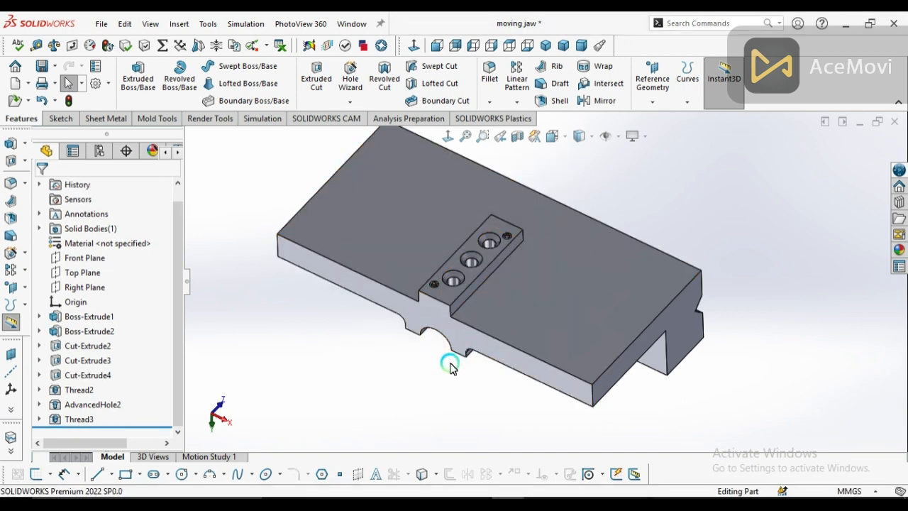
key(z)
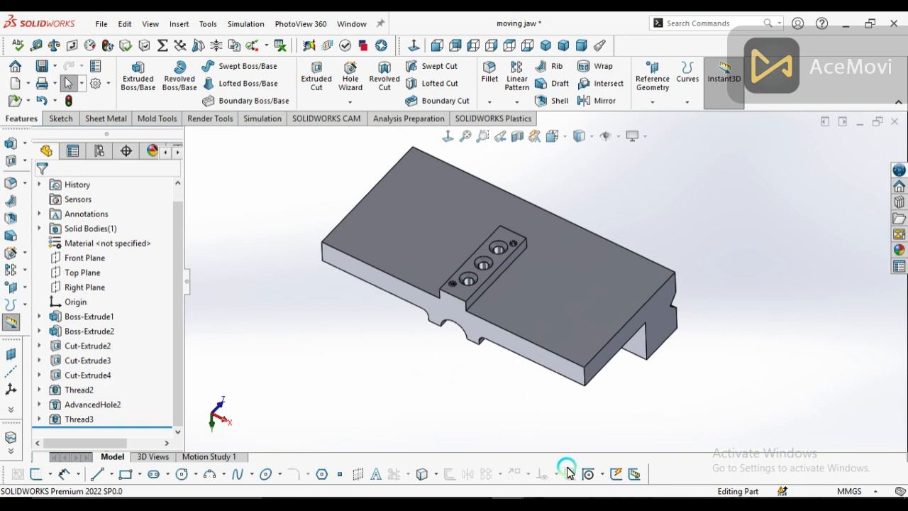
click(773, 502)
click(786, 482)
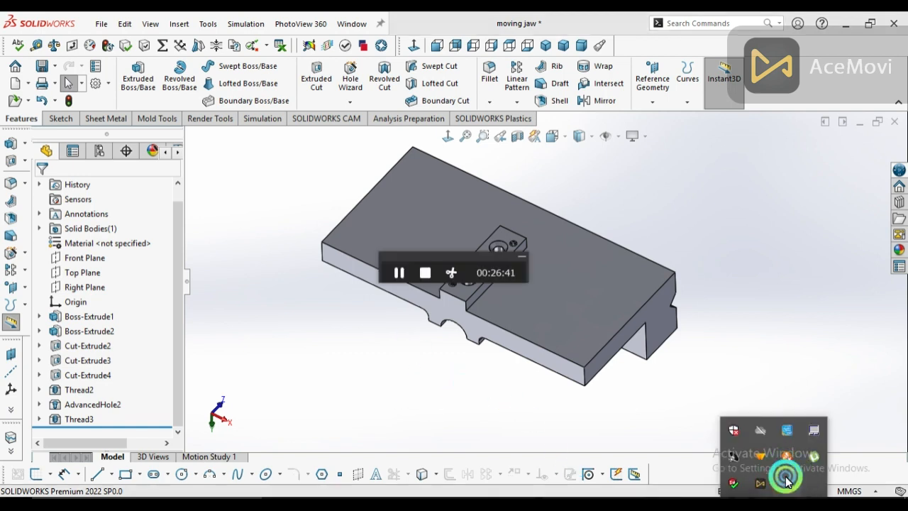
click(430, 273)
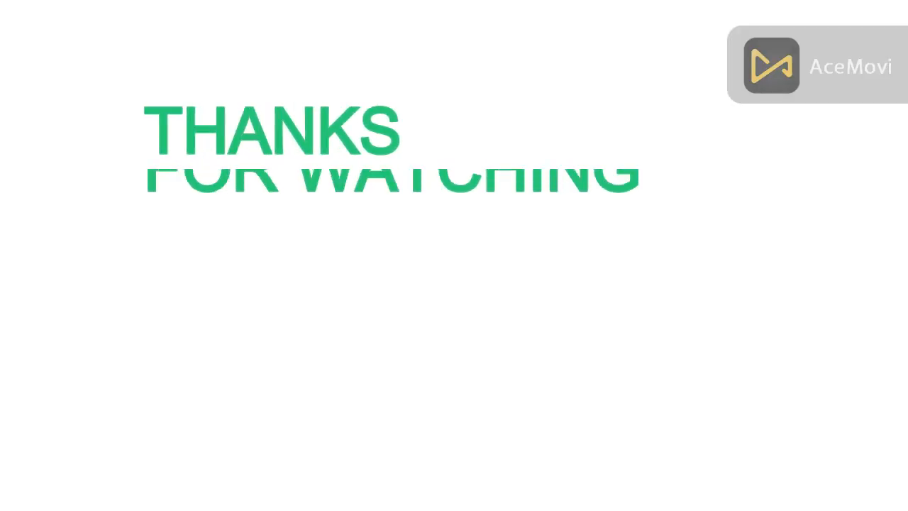